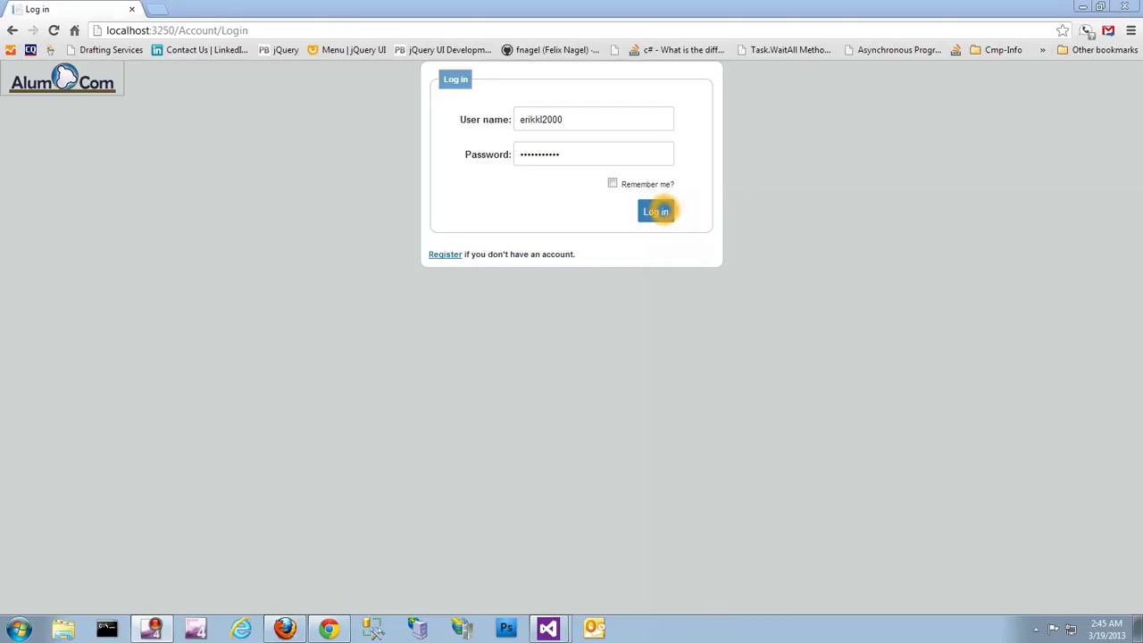
- Log in and start a new project with the US Aluminum brand, named Shop Drawings Demo Project
left_click(656, 210)
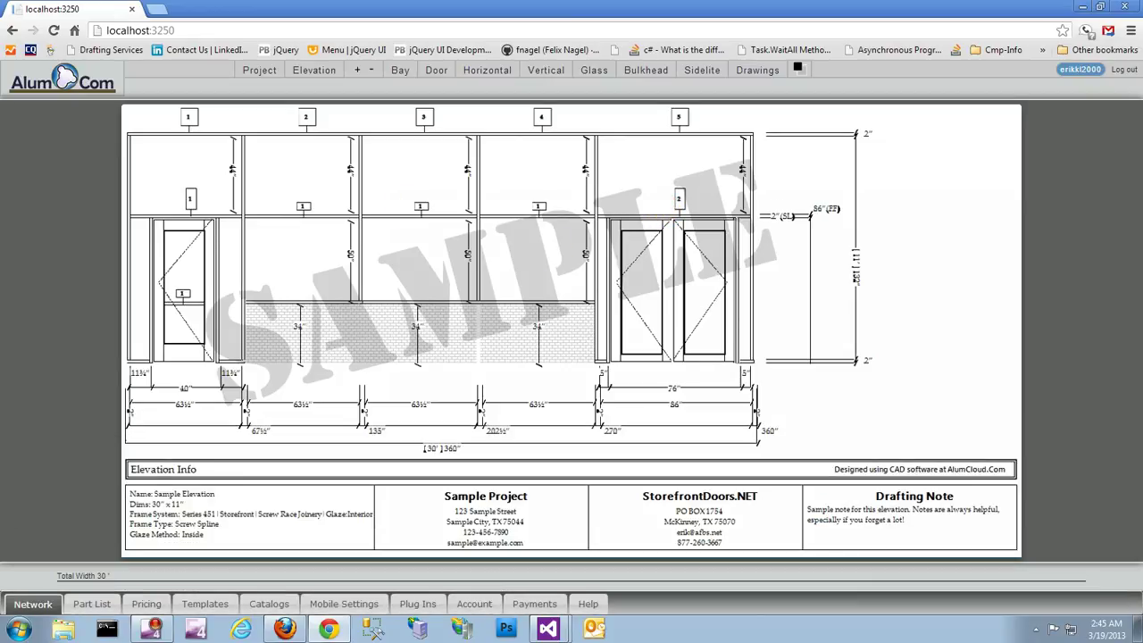
left_click(259, 70)
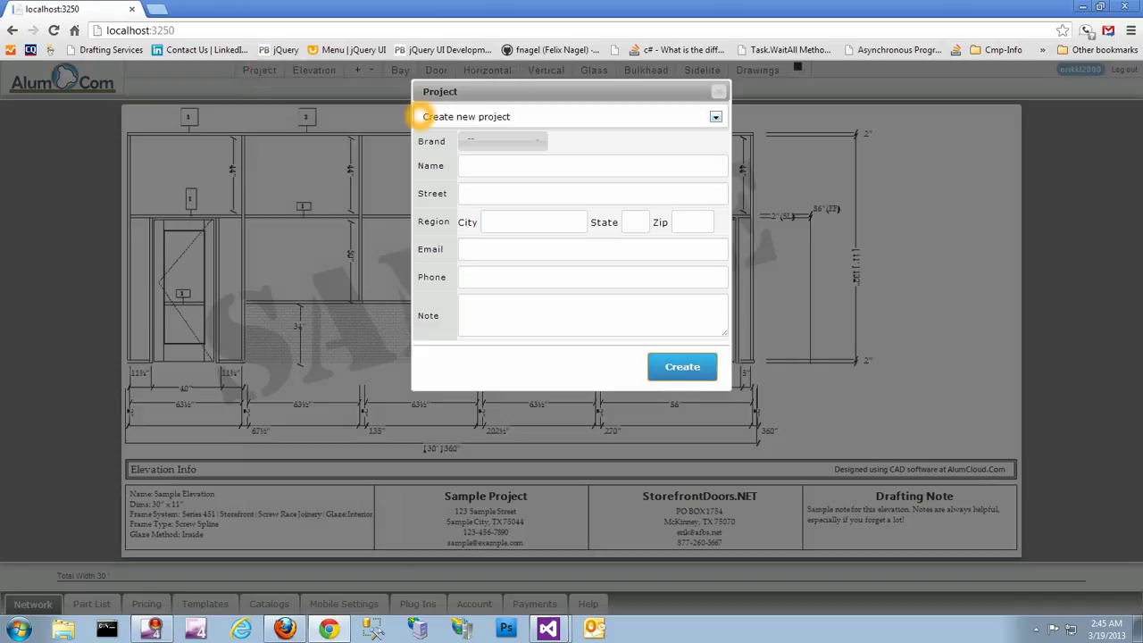
left_click(491, 141)
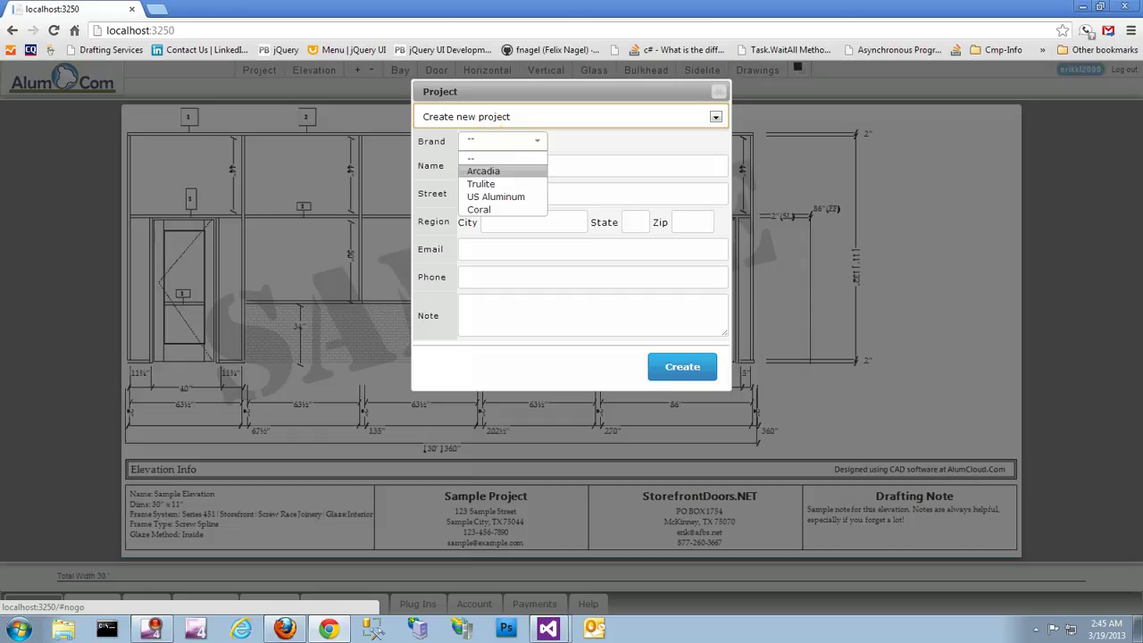
left_click(500, 197)
left_click(523, 167)
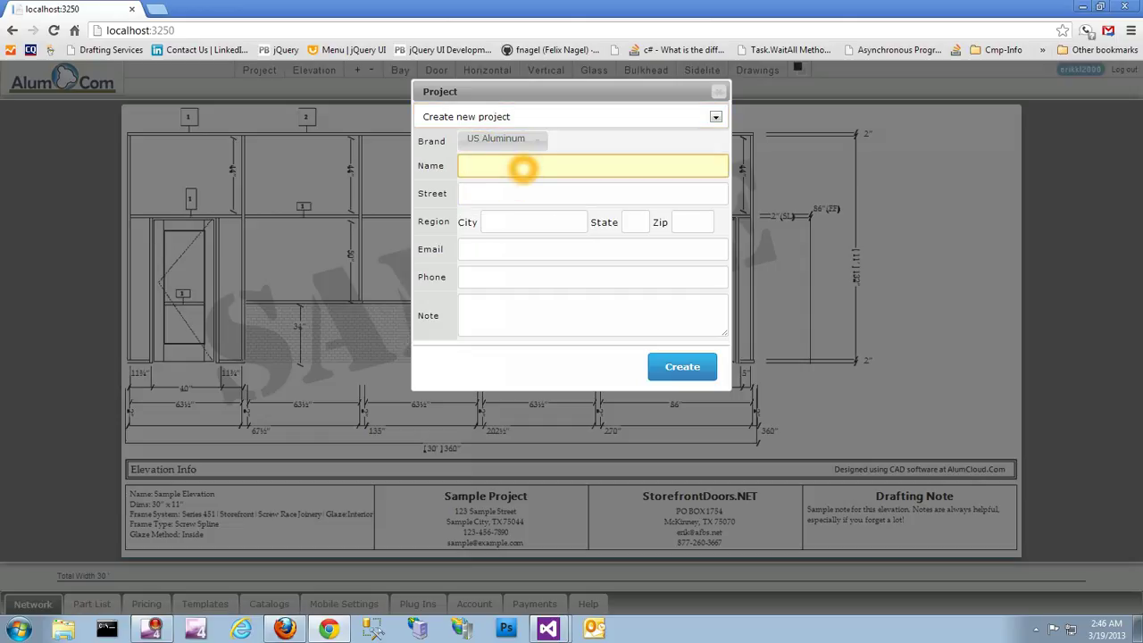
type("Blue")
key("BackSpace")
key("BackSpace")
type("Drawings Demo Project")
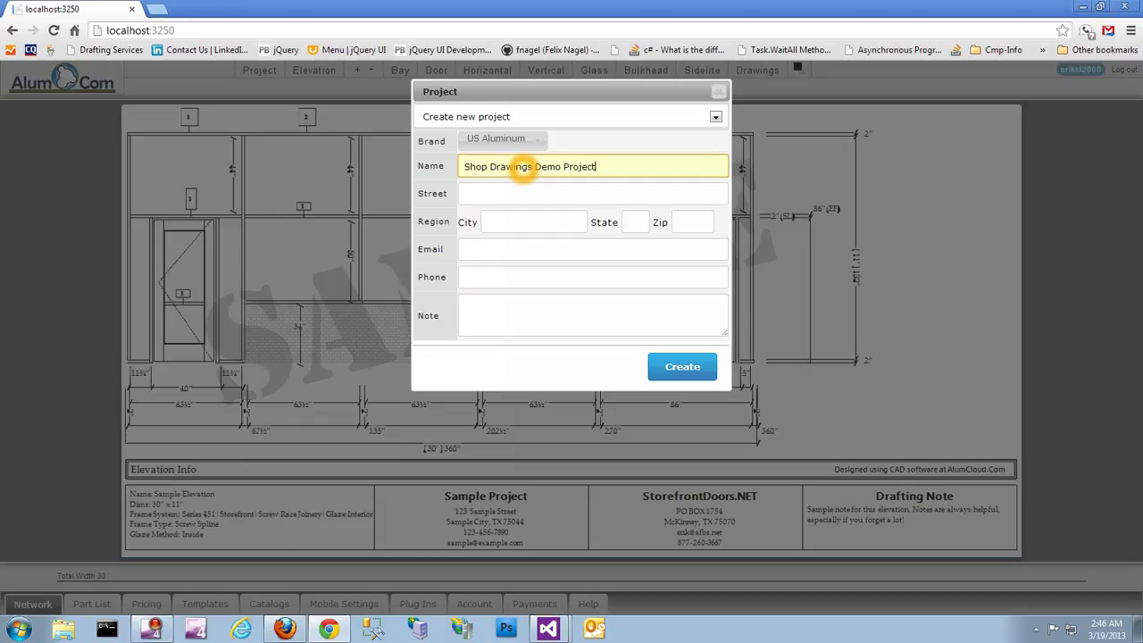
- Fill in the project's street, city, state and ZIP code
key("Tab")
type("123")
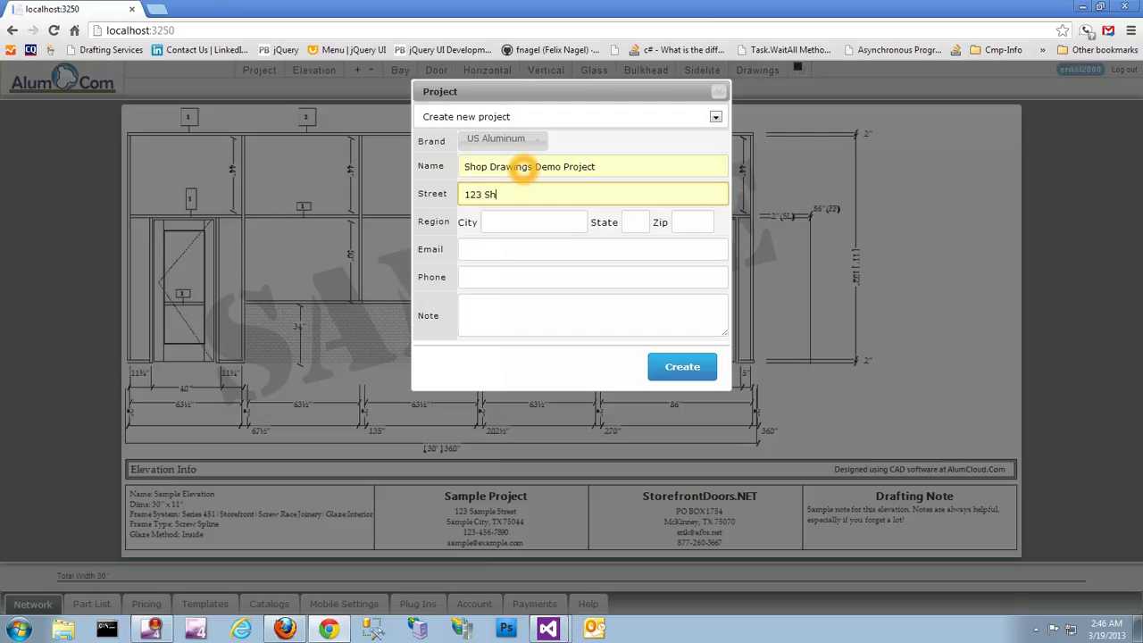
type(" Shop Drawing Street")
key("Tab")
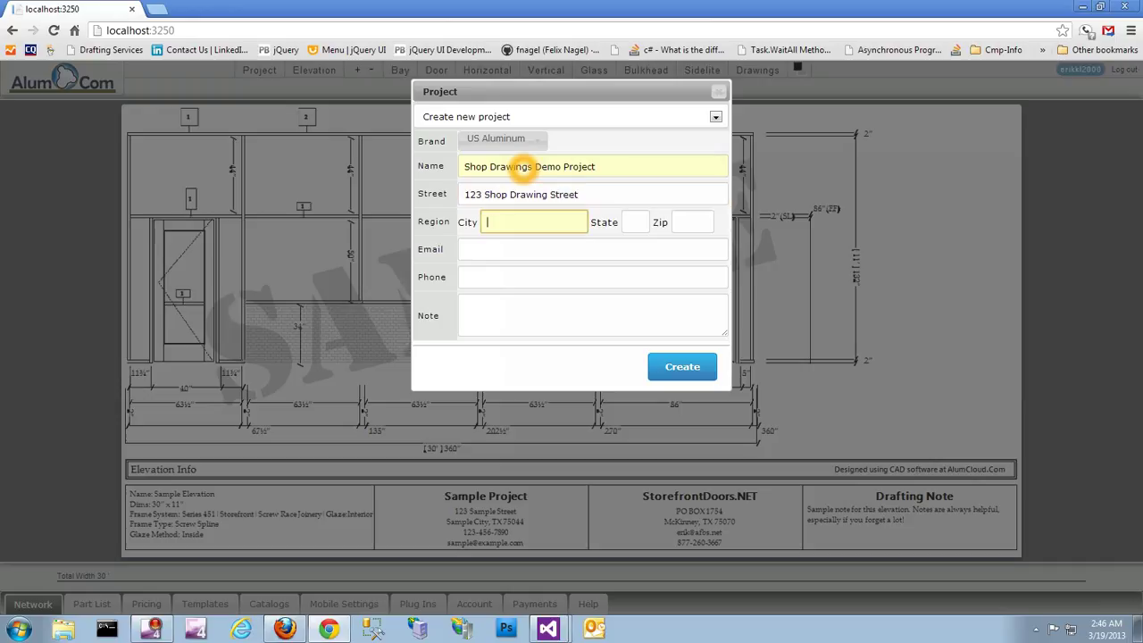
type("Shop City")
key("Tab")
type("TX")
key("Tab")
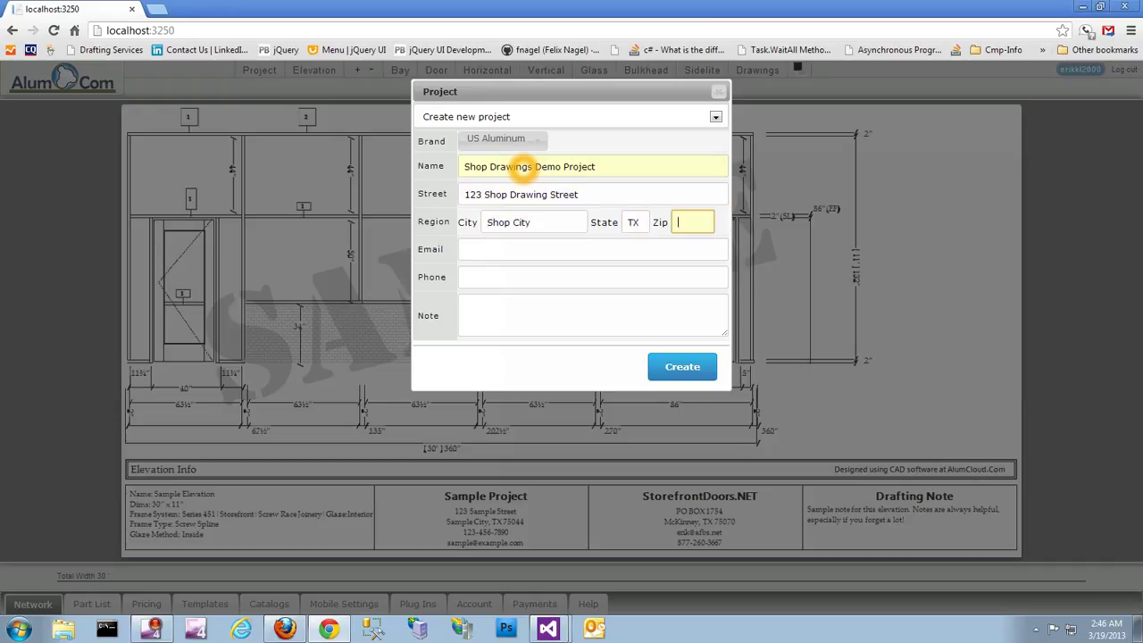
type("5044")
- Fill in the project's contact e-mail and phone number
key("Tab")
type("sh")
key("BackSpace")
key("BackSpace")
type("shopdrawings@example.com")
key("Tab")
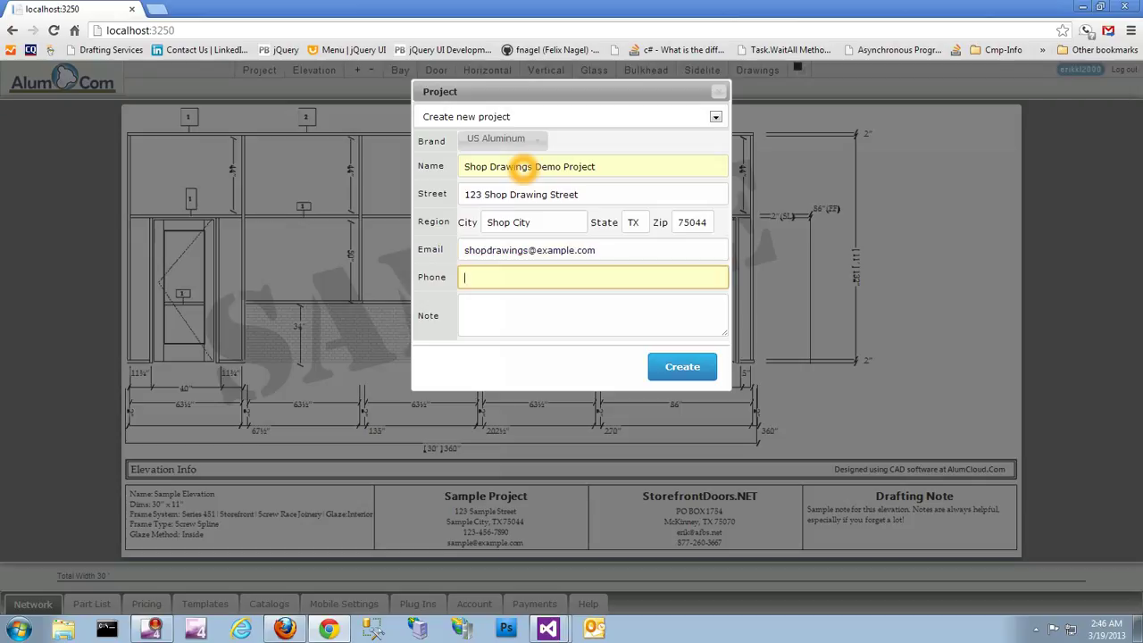
type("123")
type("-435")
key("BackSpace")
key("BackSpace")
type("6-7890")
- Add the project note "Notes for shop drawings." and create the project
key("Tab")
type("Notes for shop drawings.")
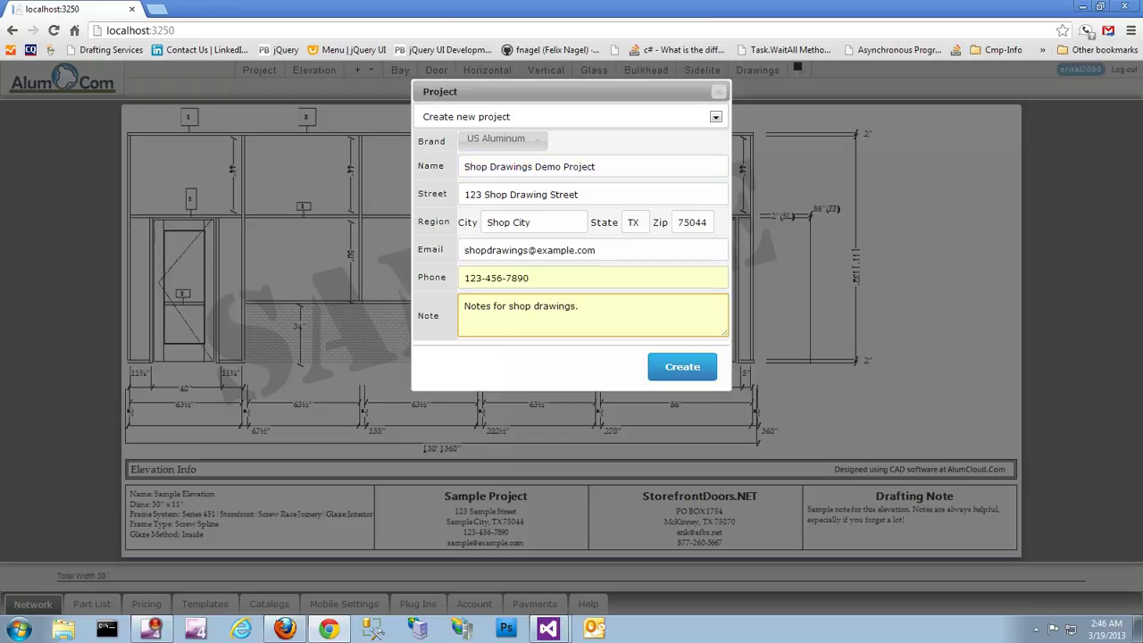
left_click(676, 368)
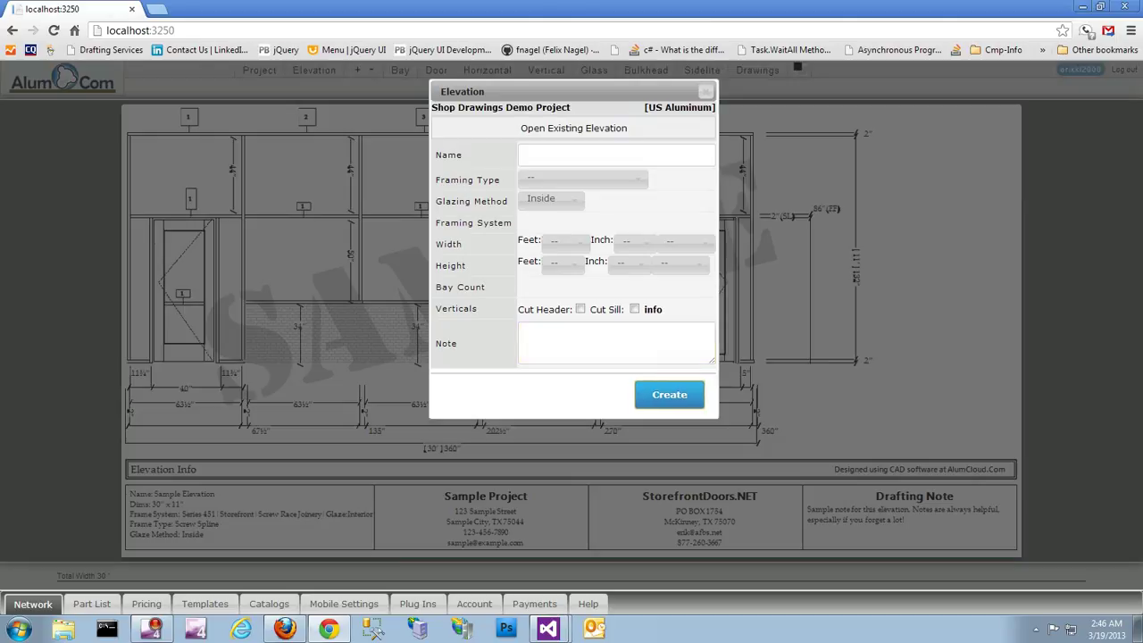
- Name the new elevation Shop Drawing Elevation
left_click_drag(620, 96, 605, 95)
left_click(604, 151)
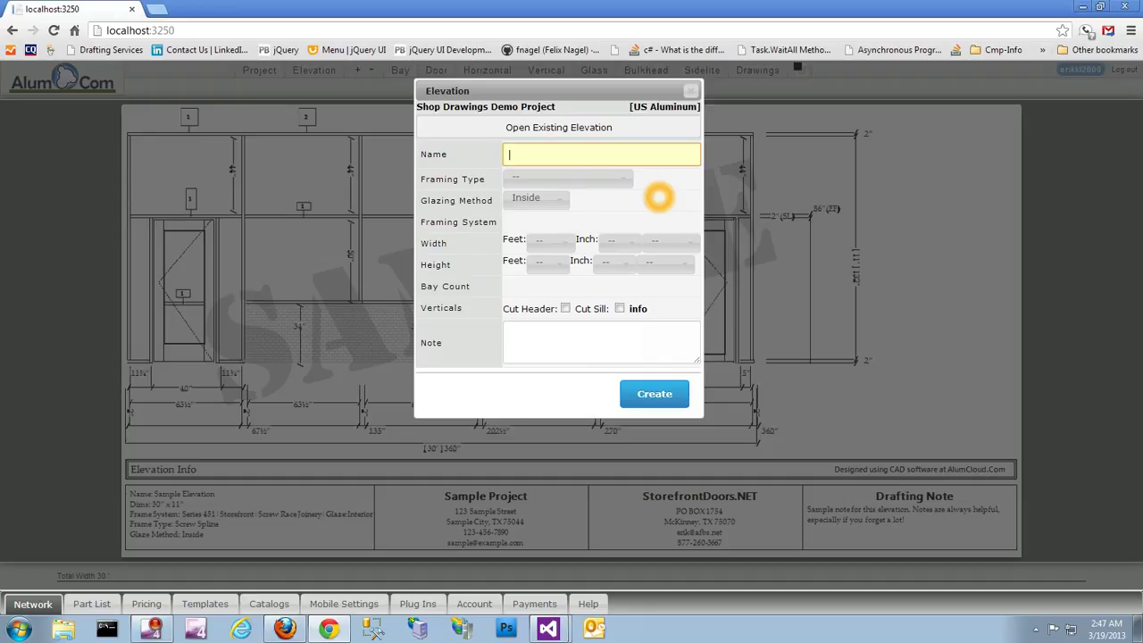
type("Shop Drawing Elevation")
- Set the elevation's framing type to Screw Spline and its framing system to Series 451|Storefront|Screw Race Joinery|Glaze:Interior
left_click(623, 179)
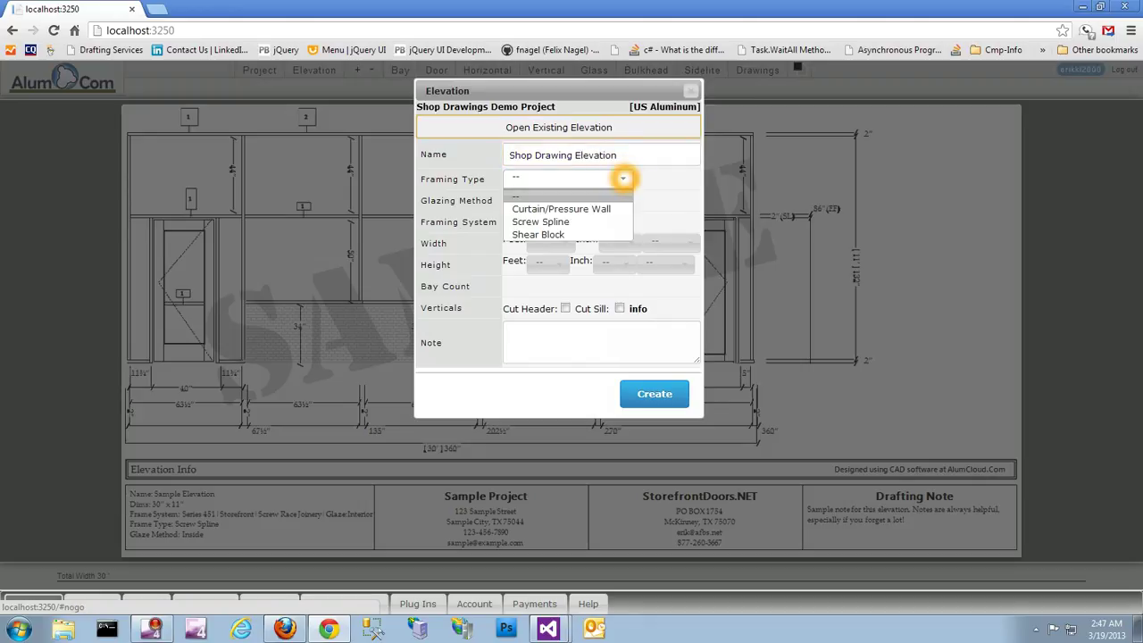
left_click(549, 221)
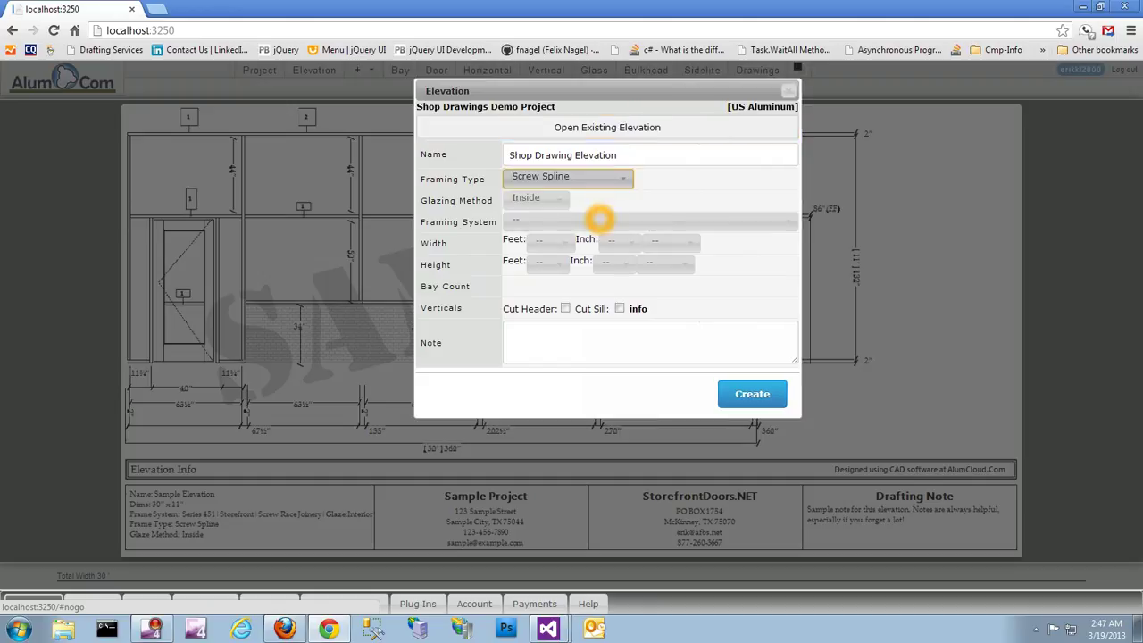
left_click(599, 219)
scroll(536, 322, "down", 10)
left_click(525, 319)
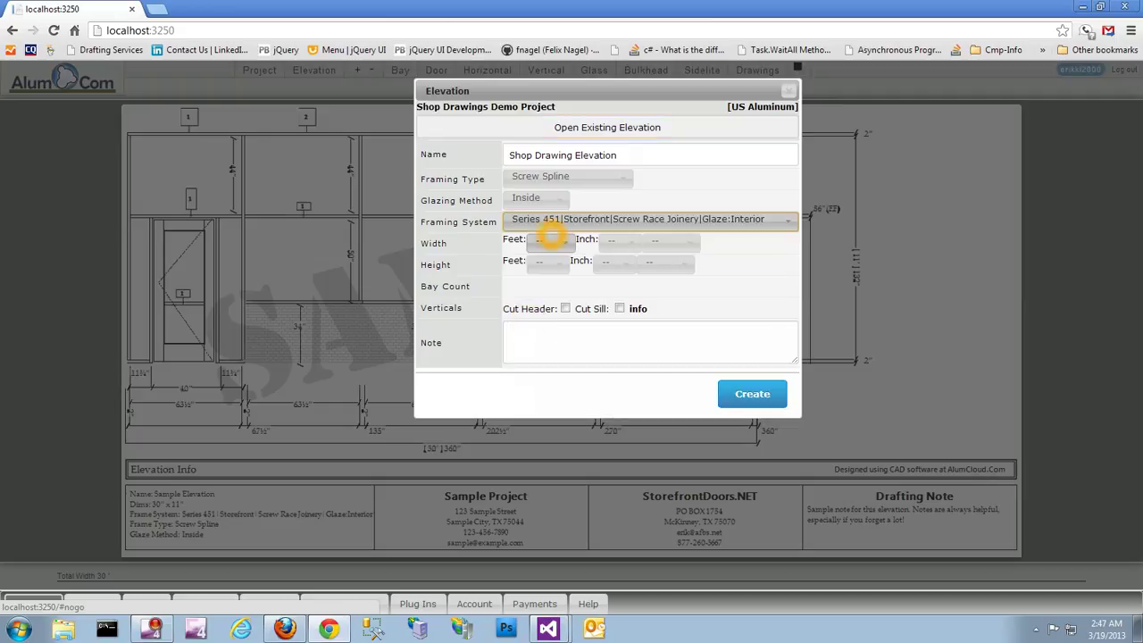
- Set the elevation's width to 36 feet 9 inches
left_click(546, 241)
scroll(541, 316, "down", 12)
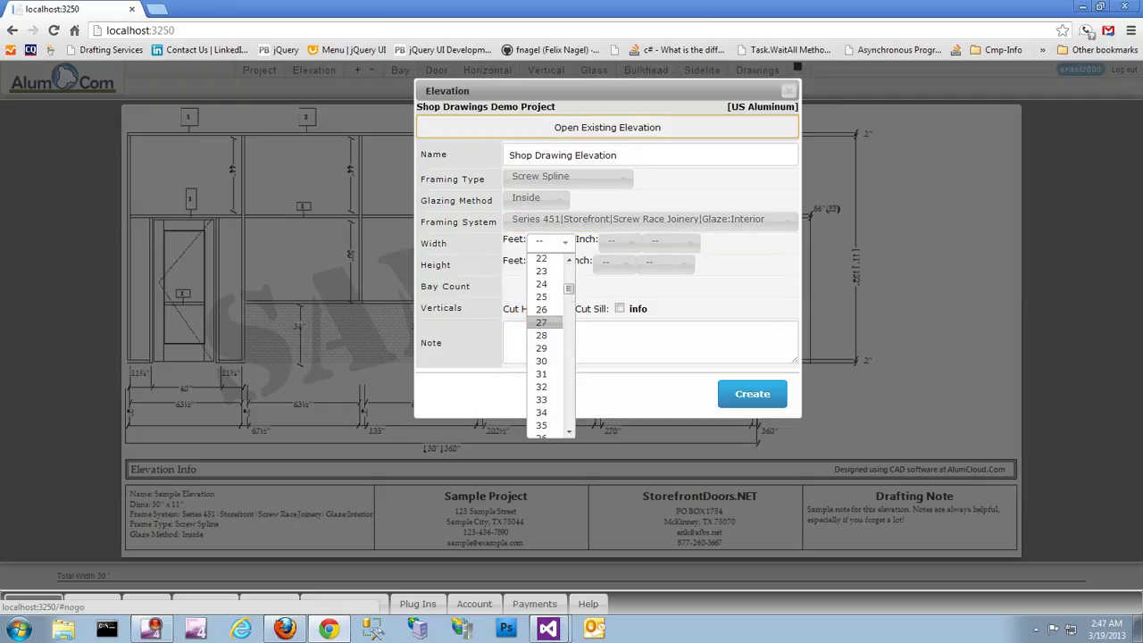
scroll(541, 375, "down", 4)
left_click(541, 391)
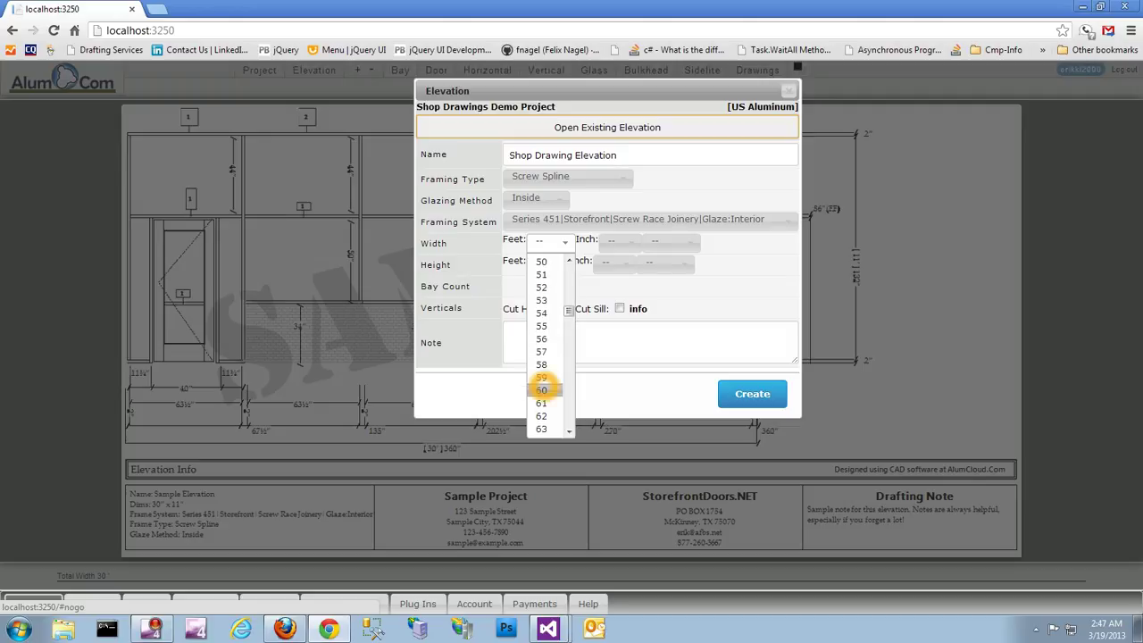
scroll(541, 375, "up", 7)
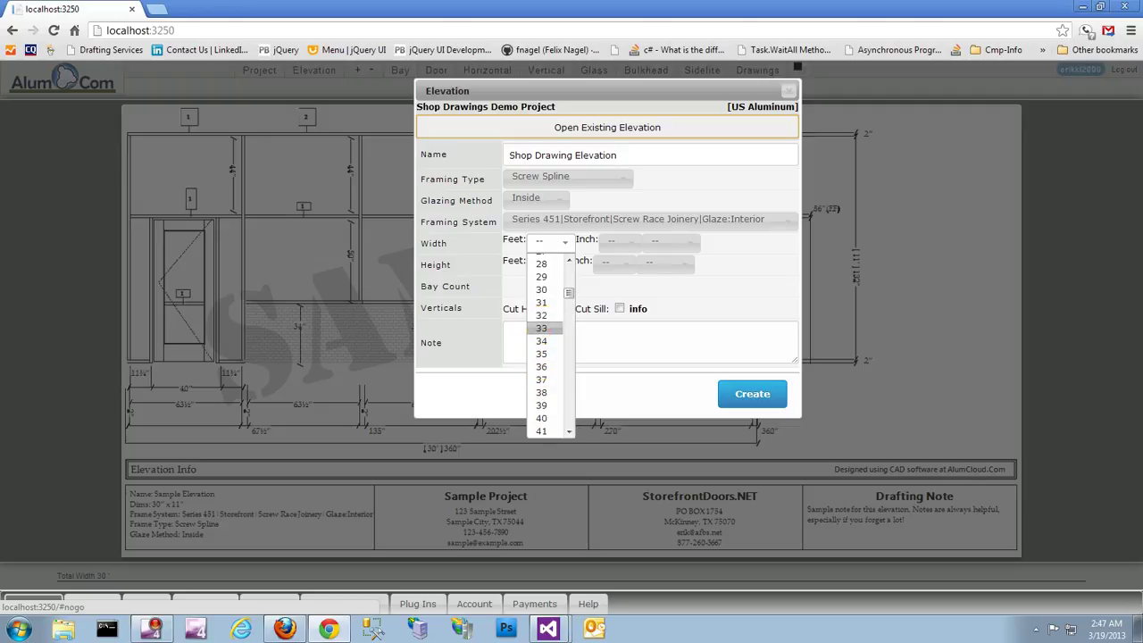
left_click(541, 366)
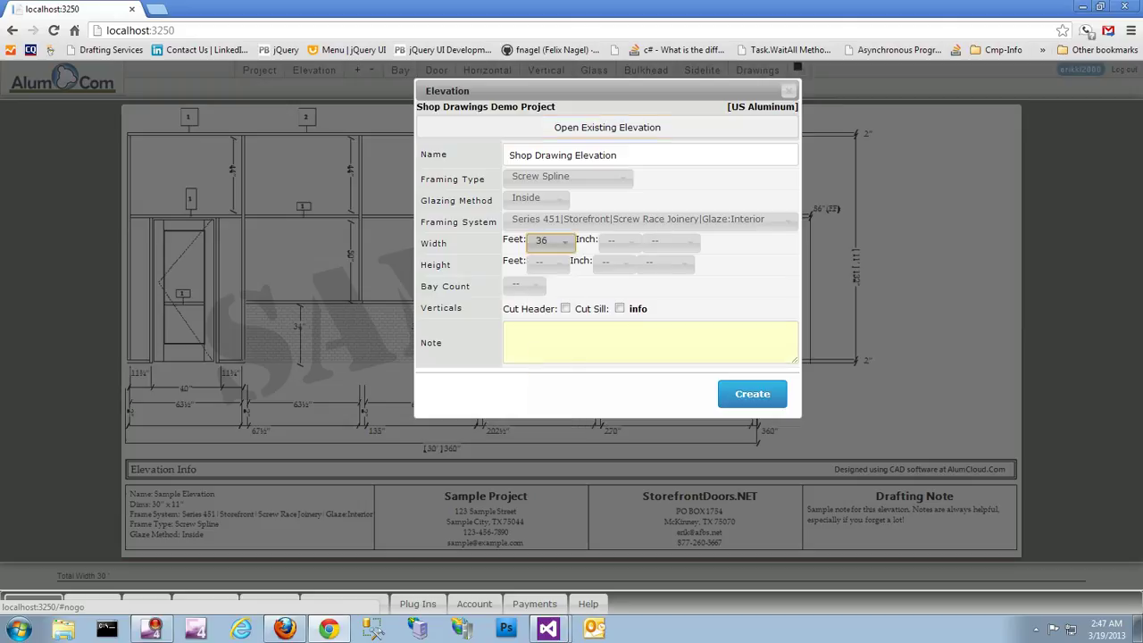
left_click(620, 241)
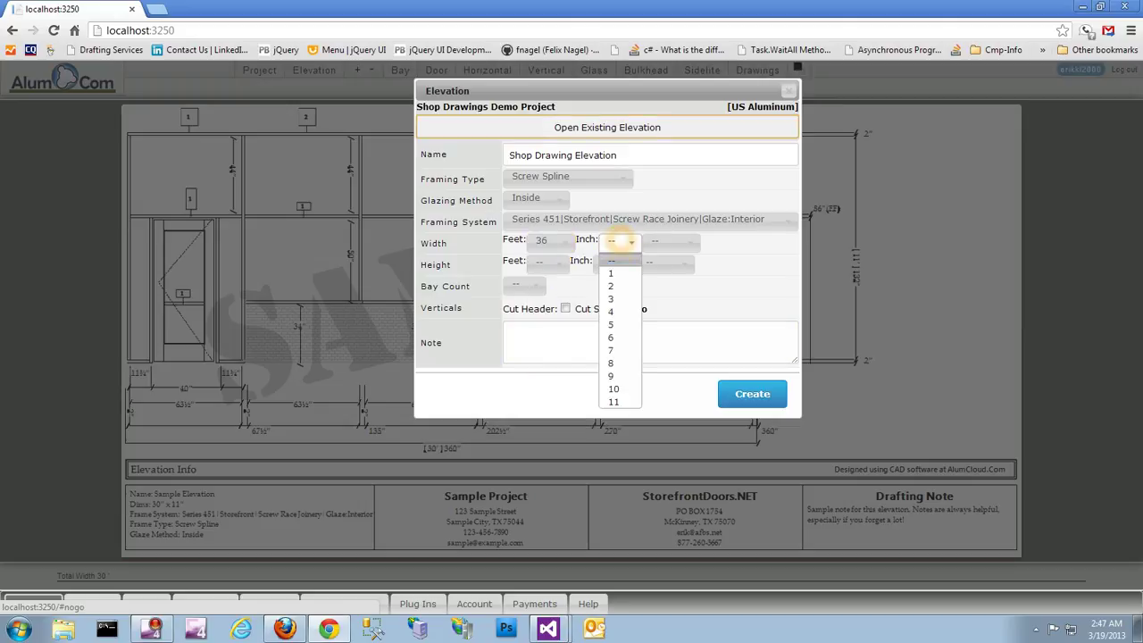
left_click(625, 376)
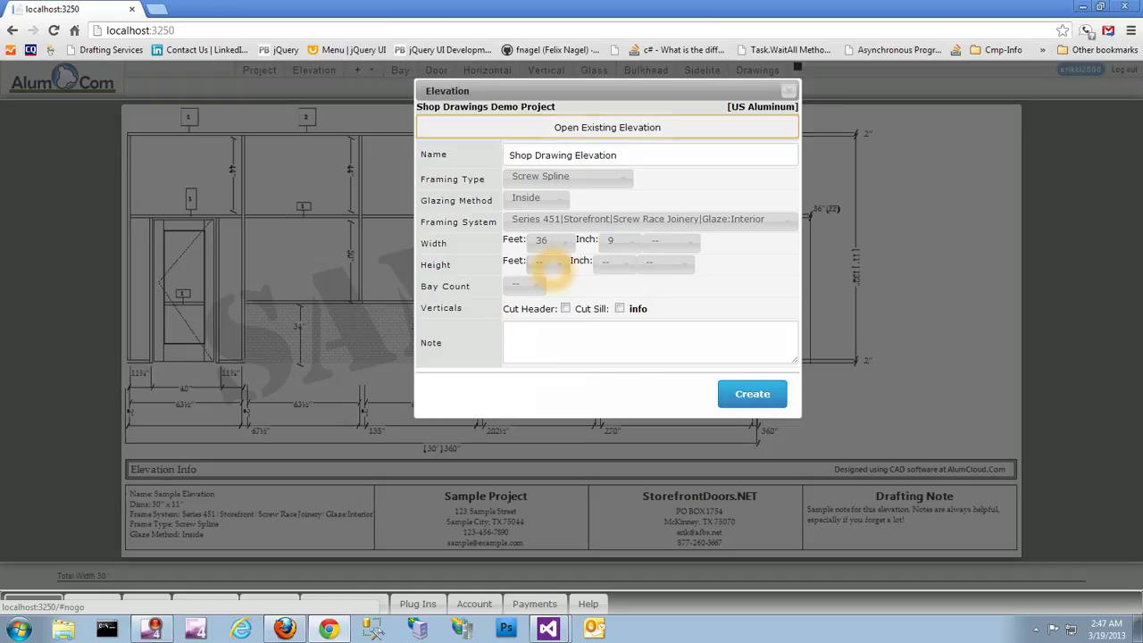
- Set the elevation's height to 12 feet and its bay count to 6
left_click(546, 262)
scroll(541, 375, "down", 2)
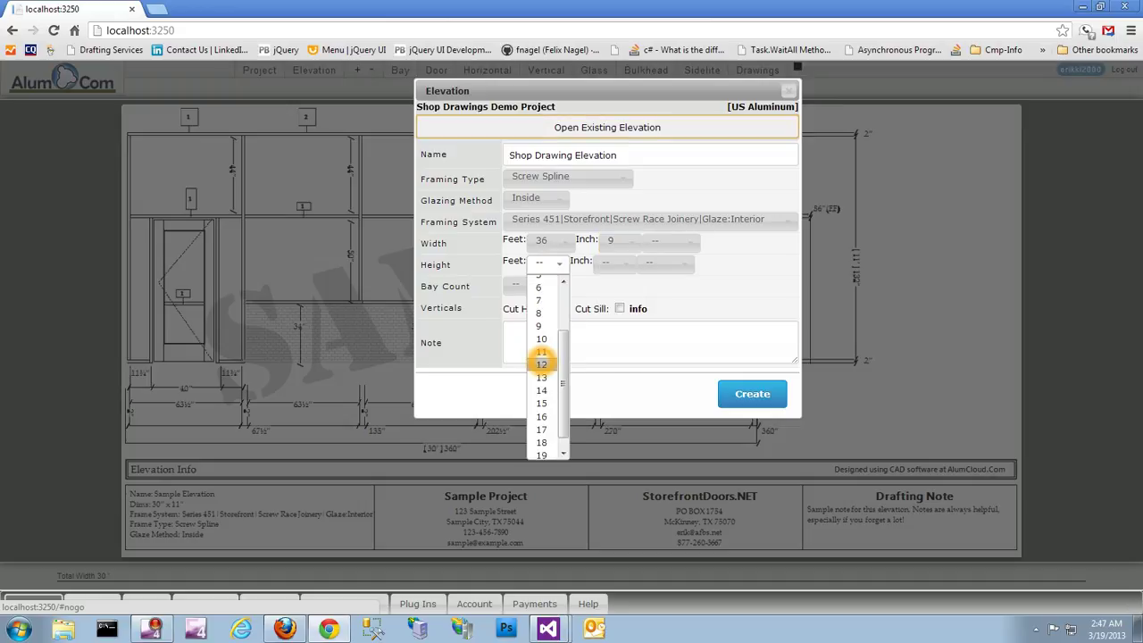
left_click(541, 364)
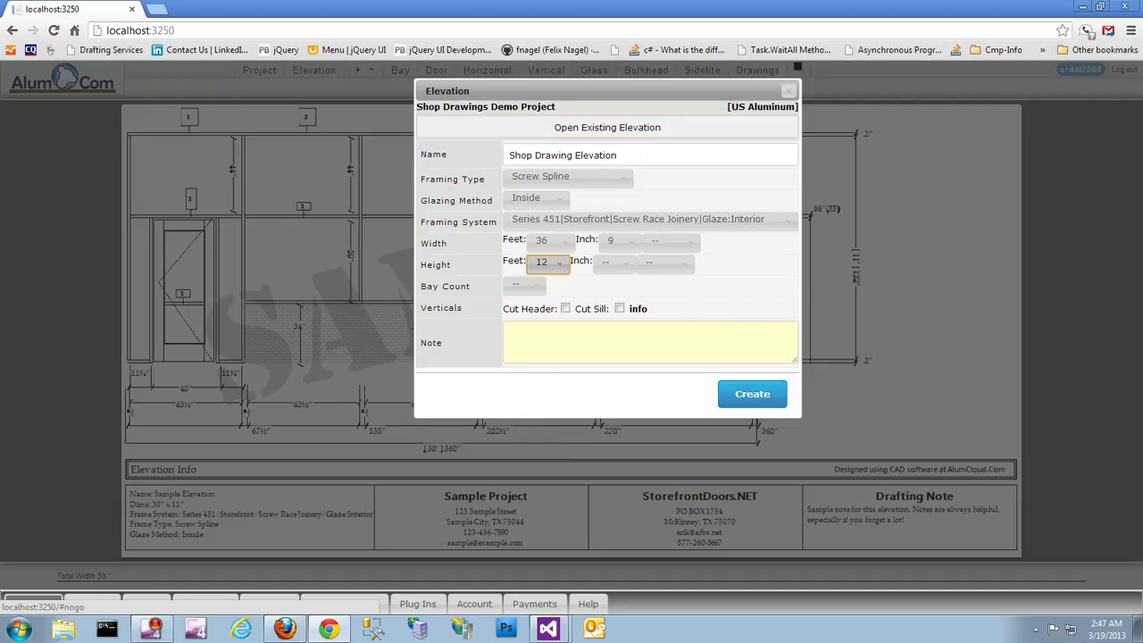
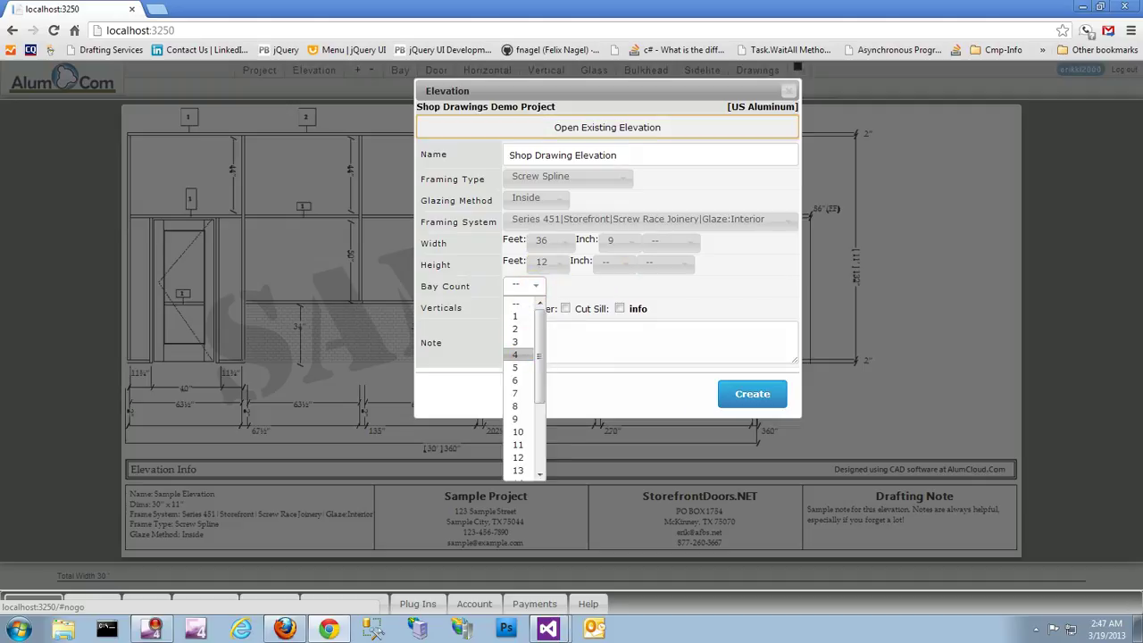
left_click(520, 379)
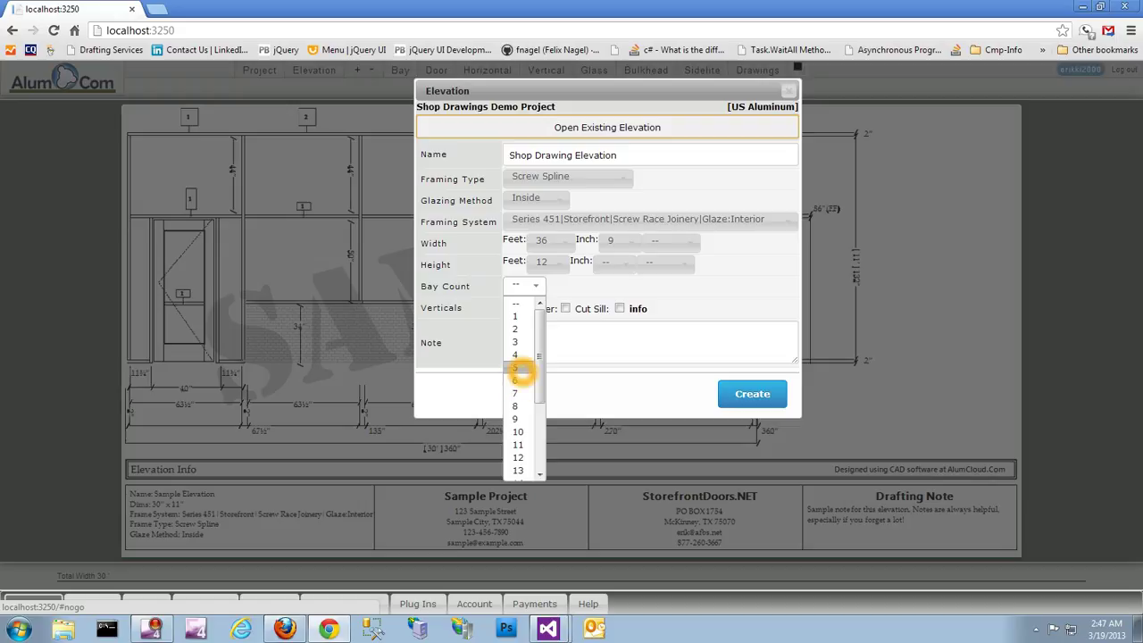
- Add the elevation note "Shop drawing elevation notes." and create the elevation, closing its dialog
left_click(595, 357)
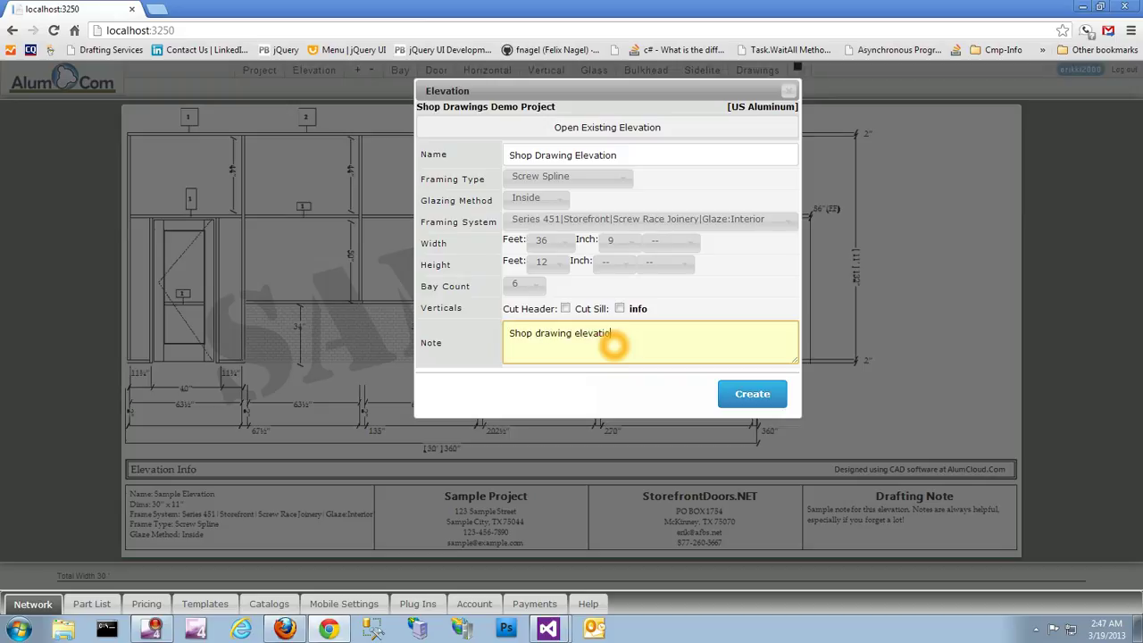
type("Shop drawing elevation notes.")
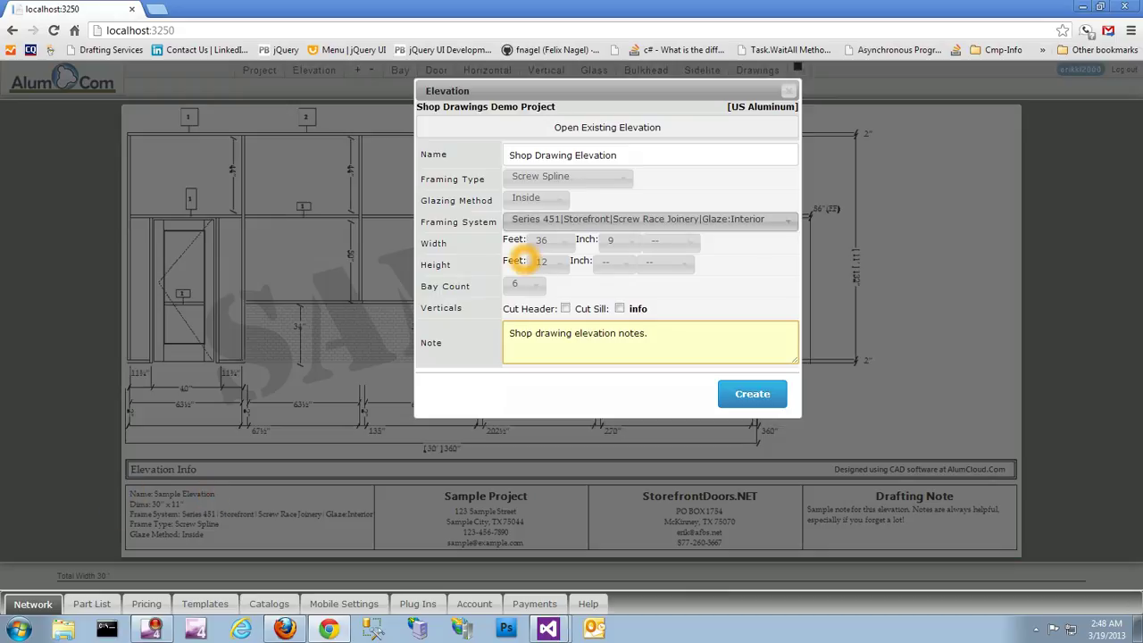
left_click_drag(533, 156, 594, 155)
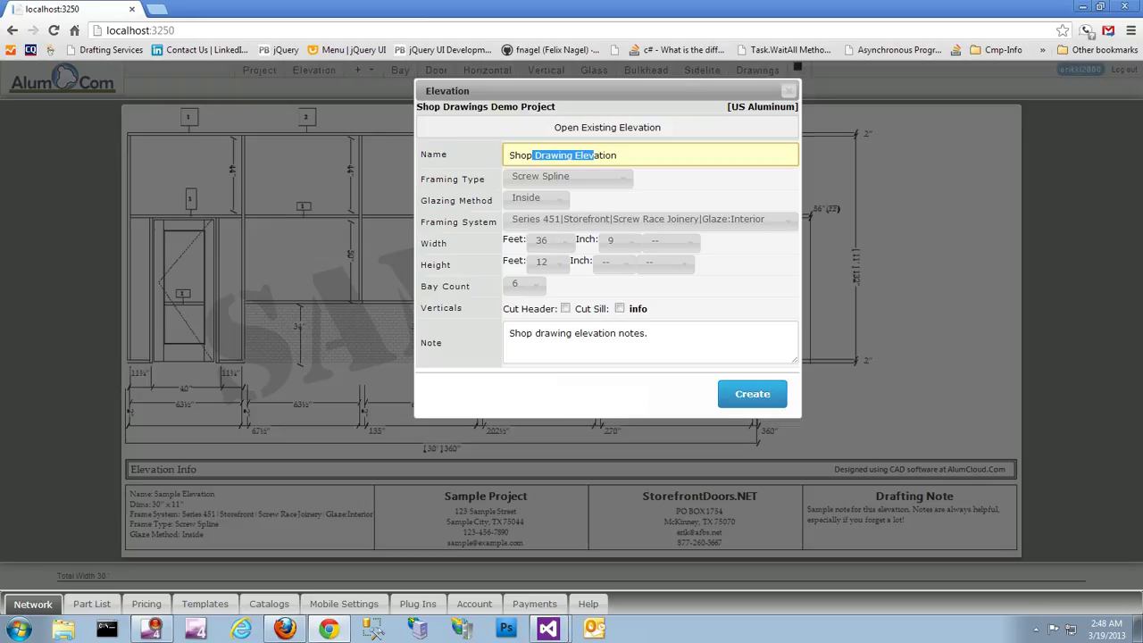
left_click(719, 357)
left_click(752, 393)
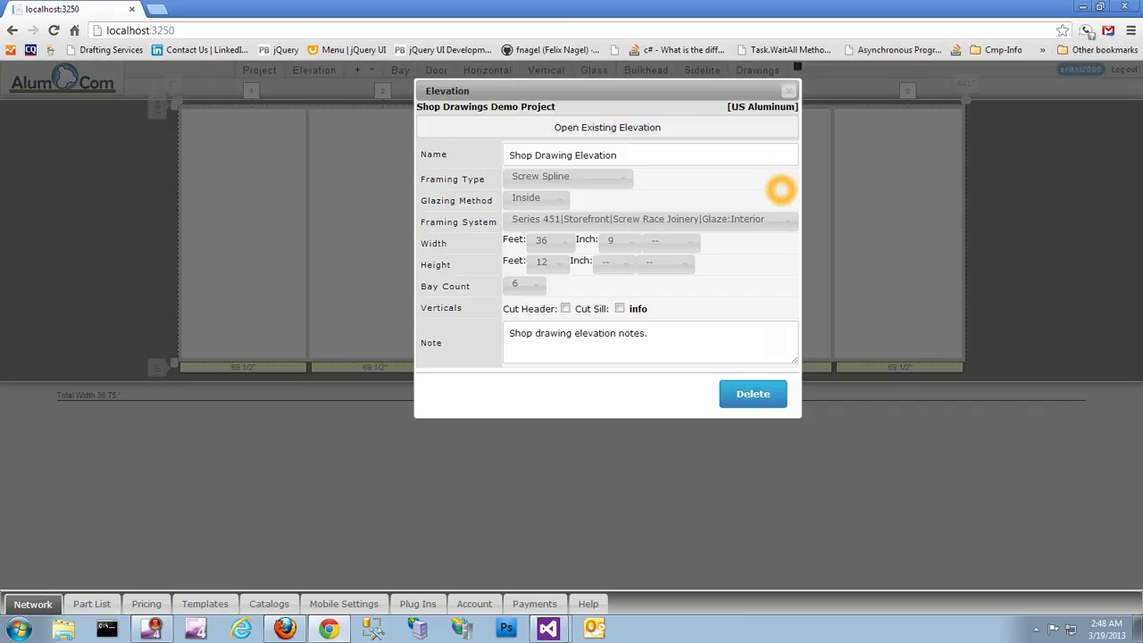
left_click(788, 91)
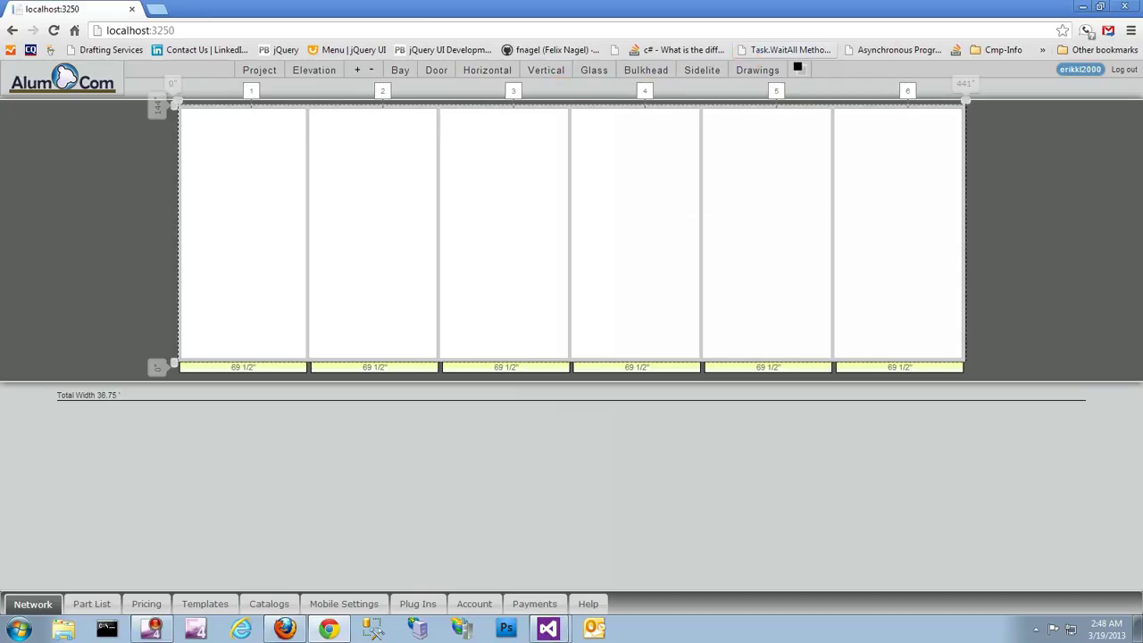
- Examine the elevation's shop drawing, including its dimensions, project details and drafting note, and close it
left_click(757, 71)
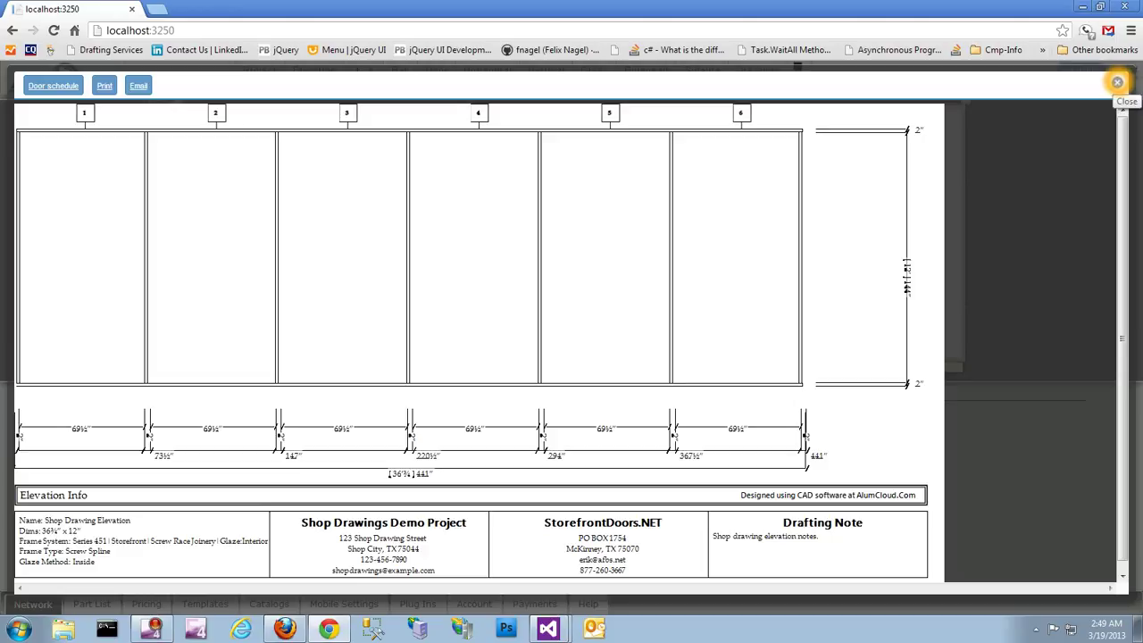
left_click(1116, 80)
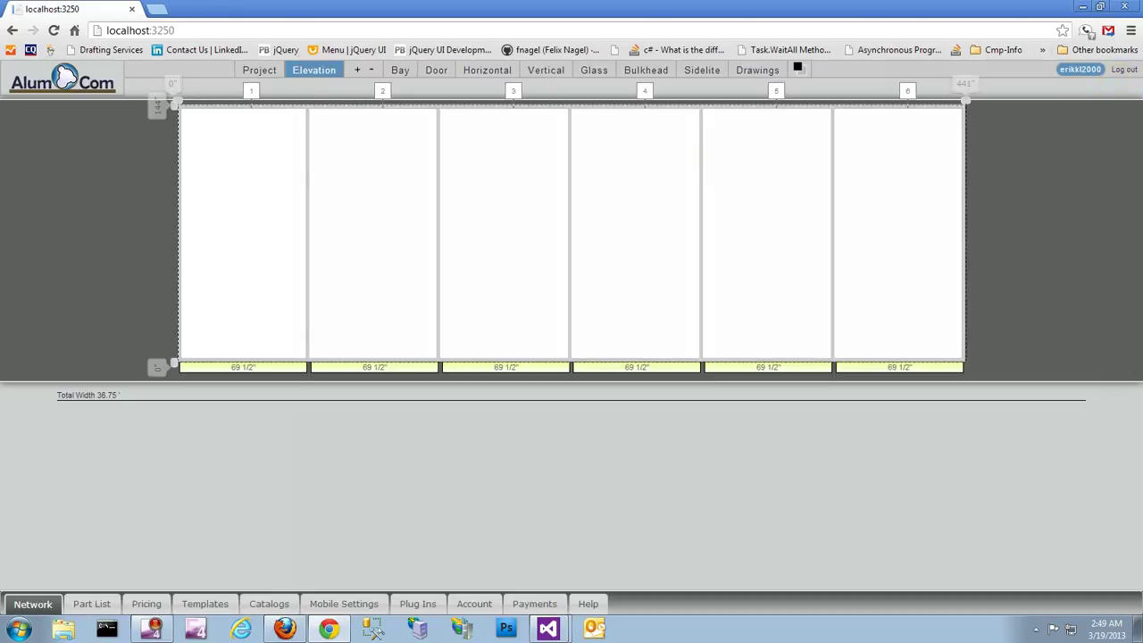
- Change the elevation's note to "Shop drawing elevation notes, to show as updated in real time."
left_click(313, 70)
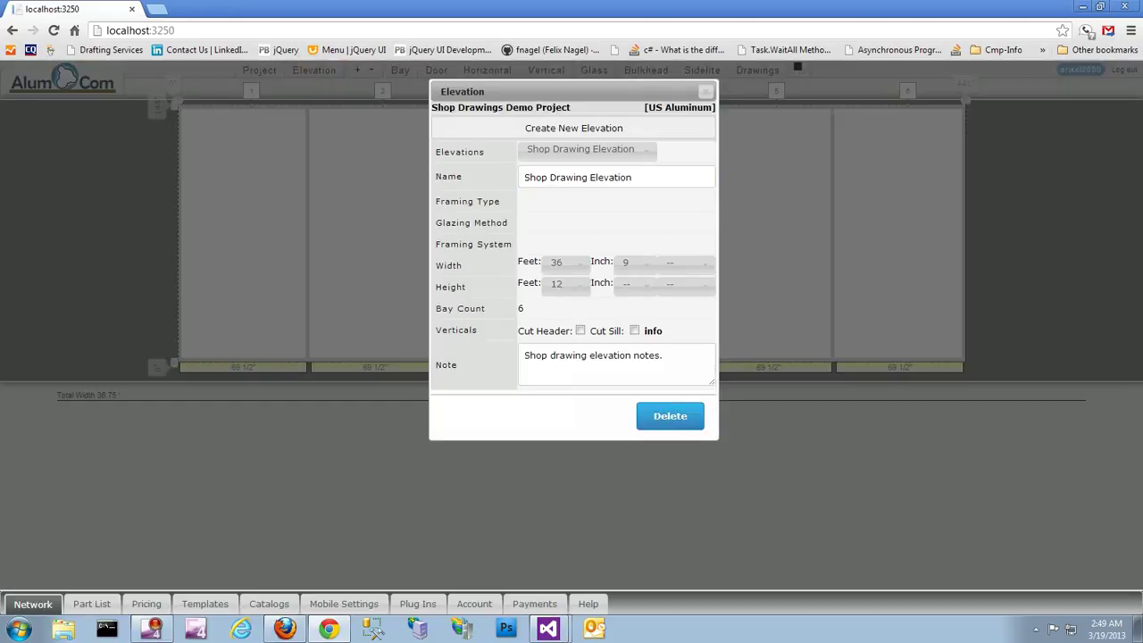
left_click(671, 357)
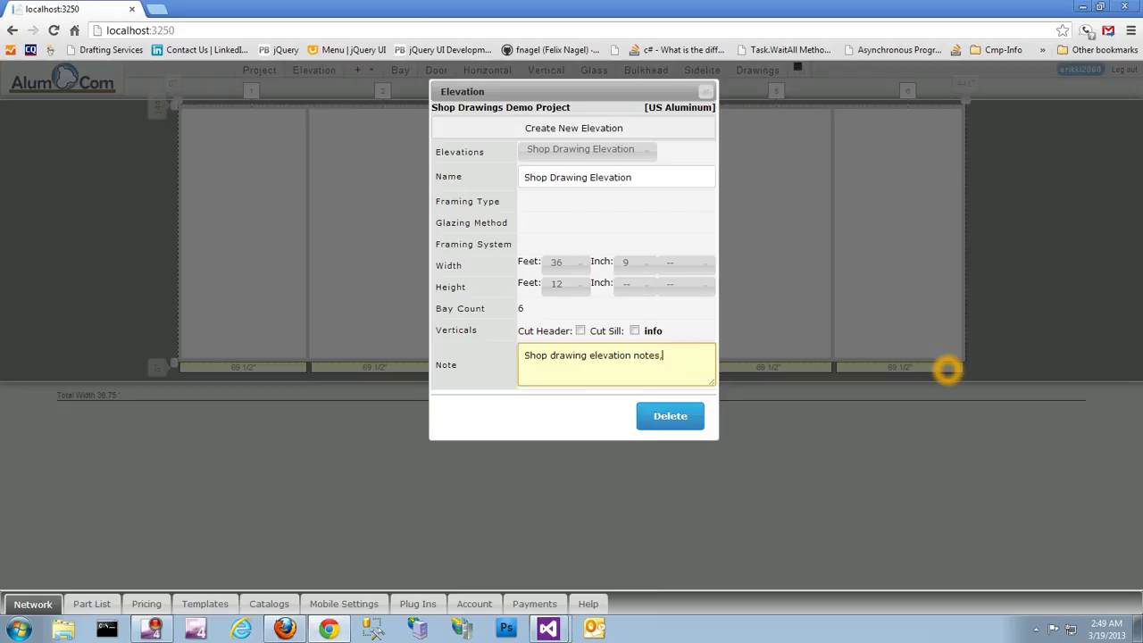
type(", to show as updated in real time.")
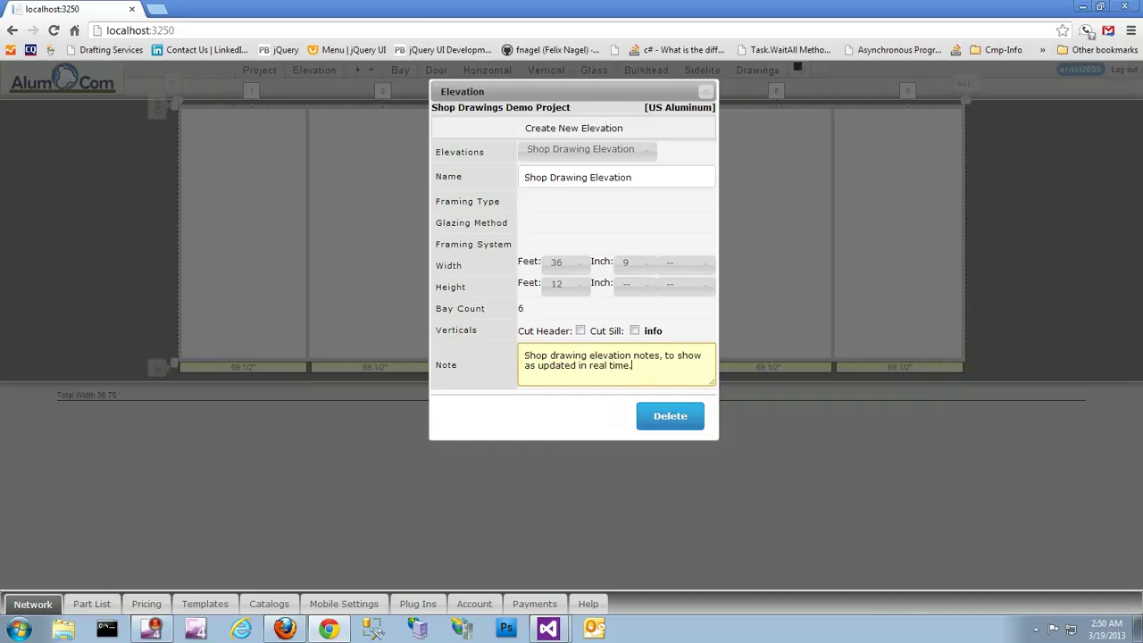
- Check the edited drafting note in the elevation's shop drawing, and close the drawing
left_click(706, 92)
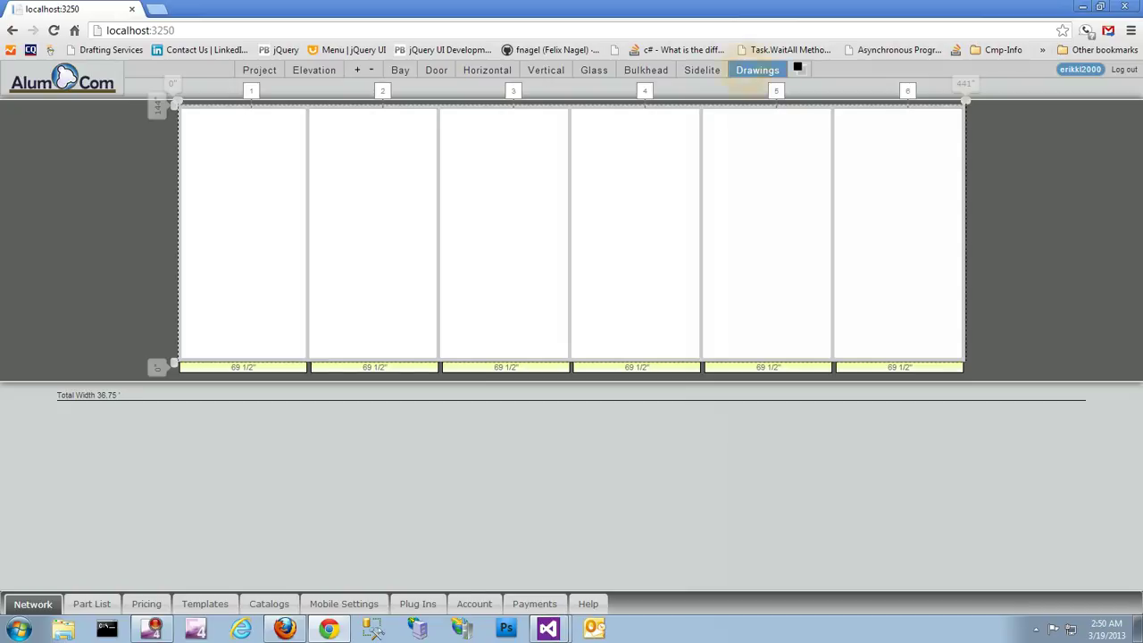
left_click(750, 70)
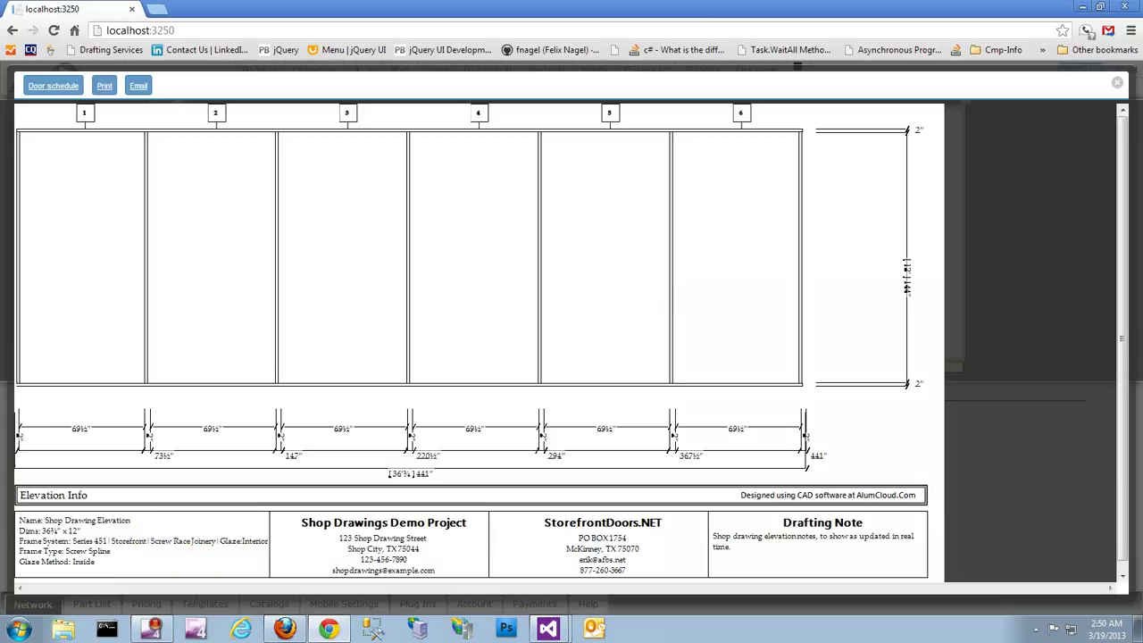
left_click(1117, 82)
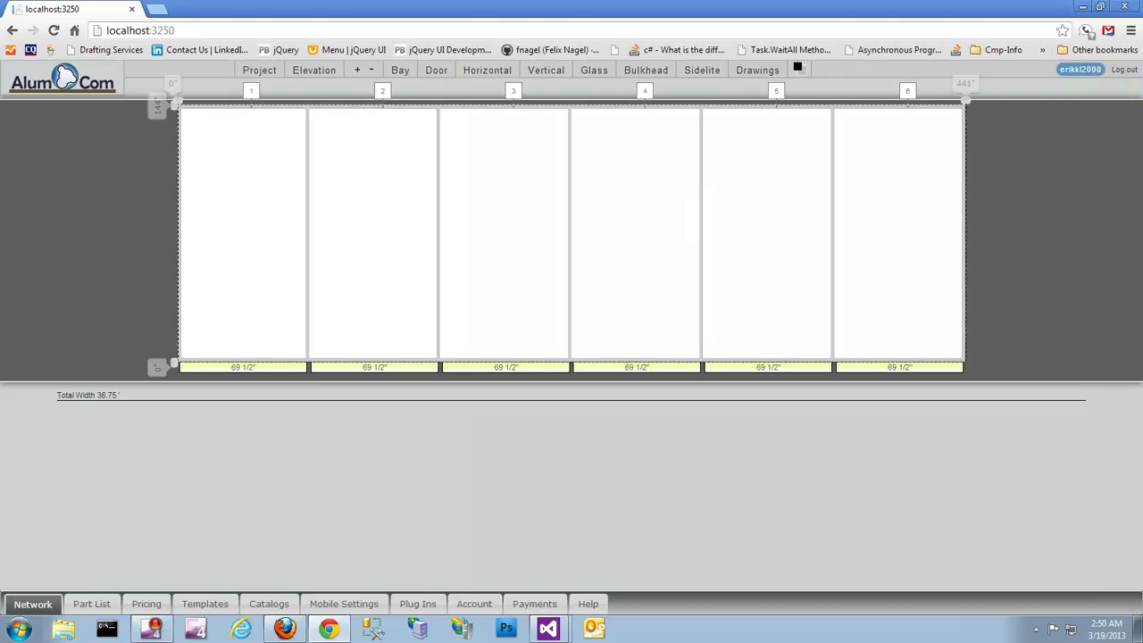
- Add a single door to Bay 1 of the elevation and close the Add dialog
left_click(357, 70)
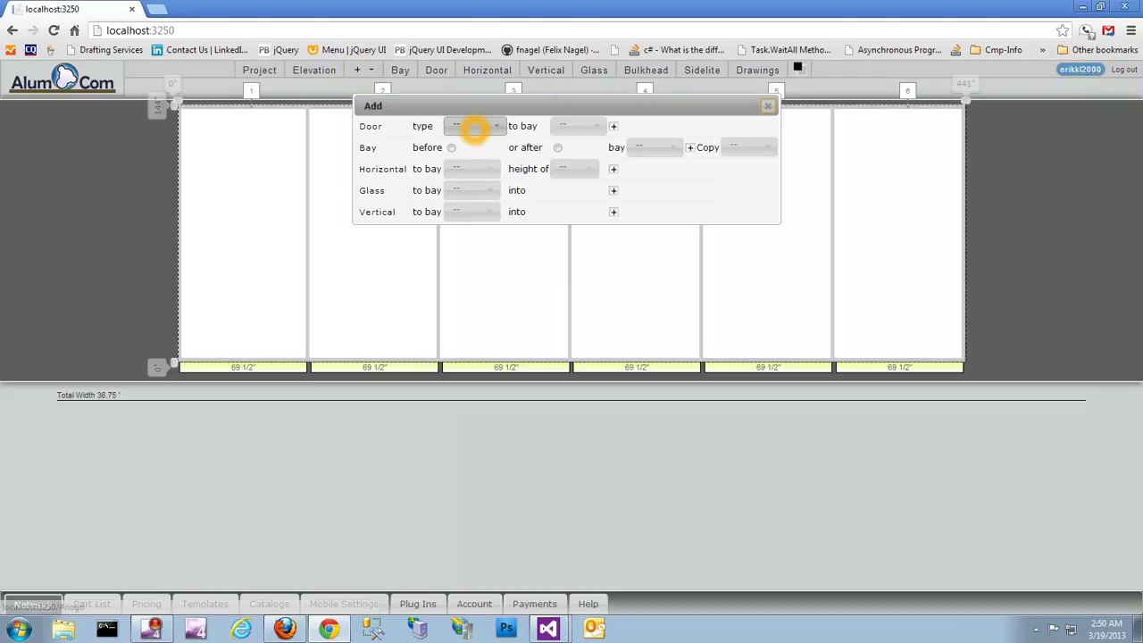
left_click(473, 129)
left_click(469, 143)
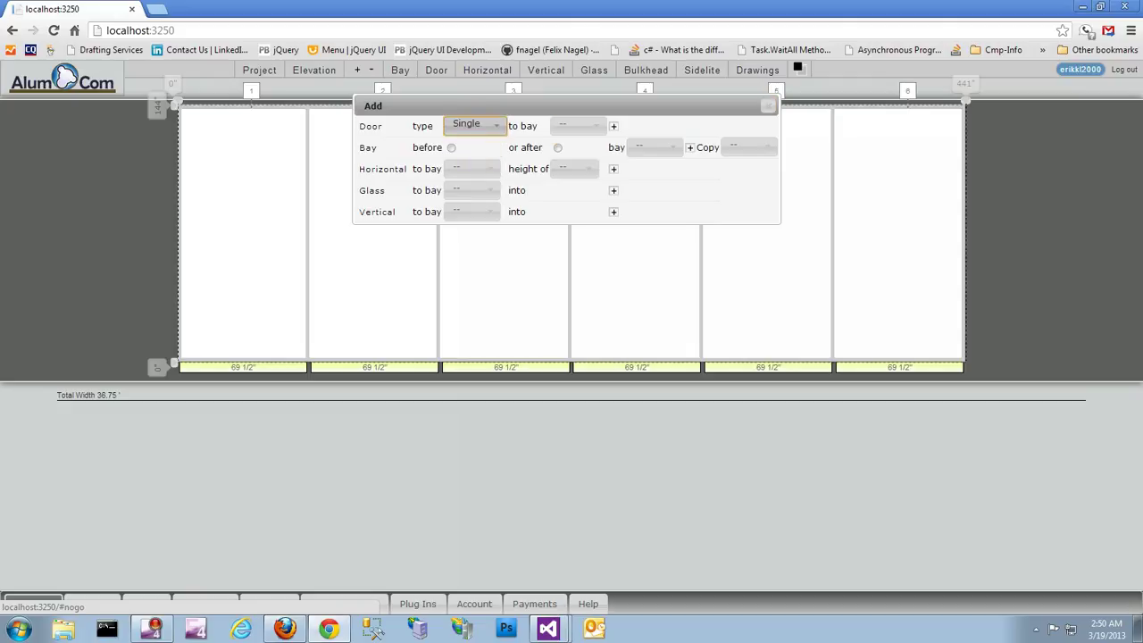
left_click(578, 127)
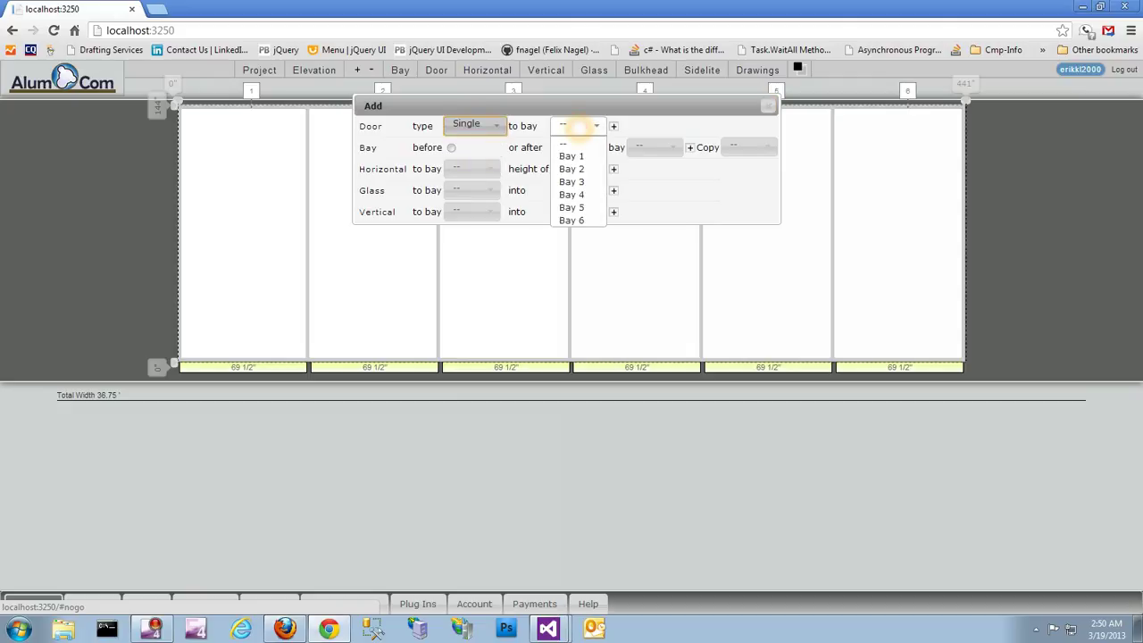
left_click(578, 156)
left_click(625, 126)
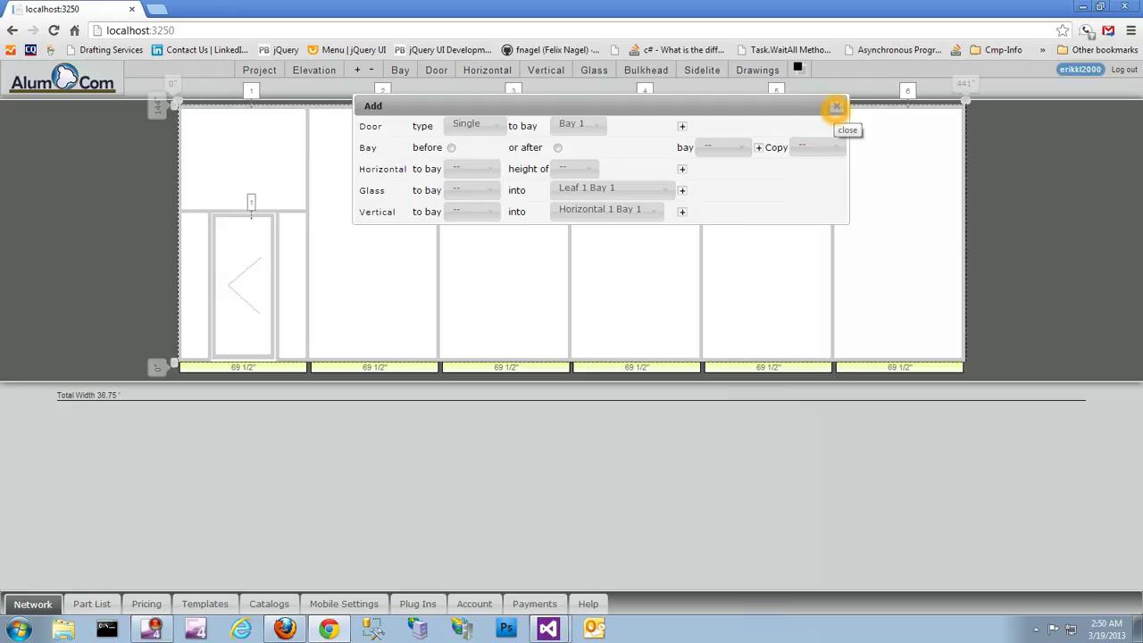
left_click(836, 107)
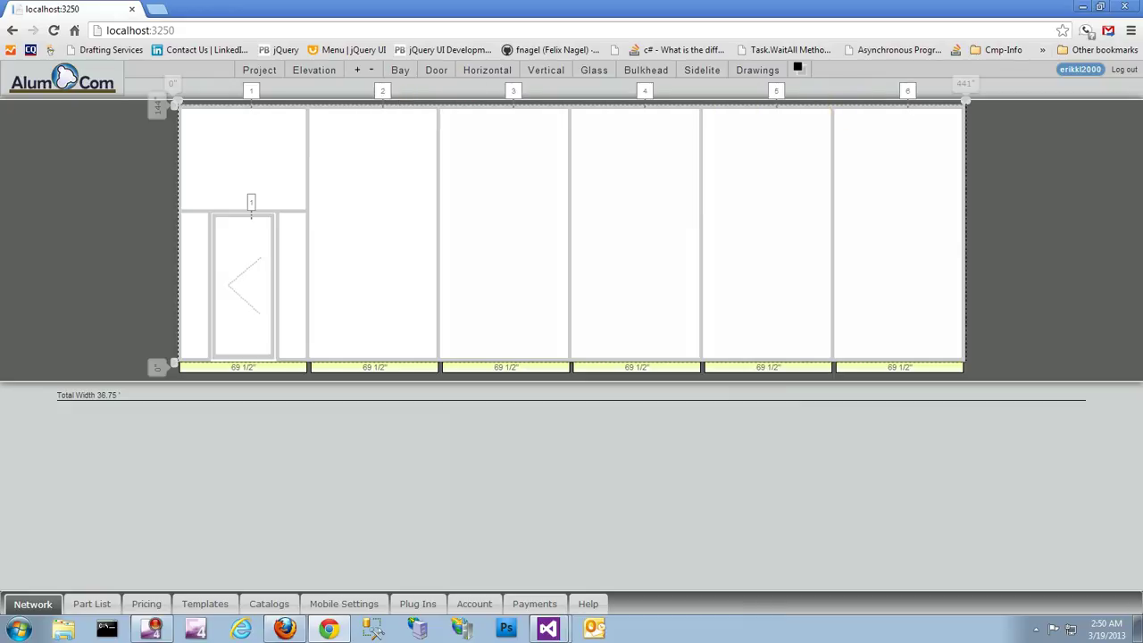
- Configure Door 1 in Bay 1 as OB916 Series 451, Open Back, 36x84, Transom, Pivot:Offset, Hinge:Left, Swing:Out
left_click(436, 70)
left_click_drag(498, 99, 431, 102)
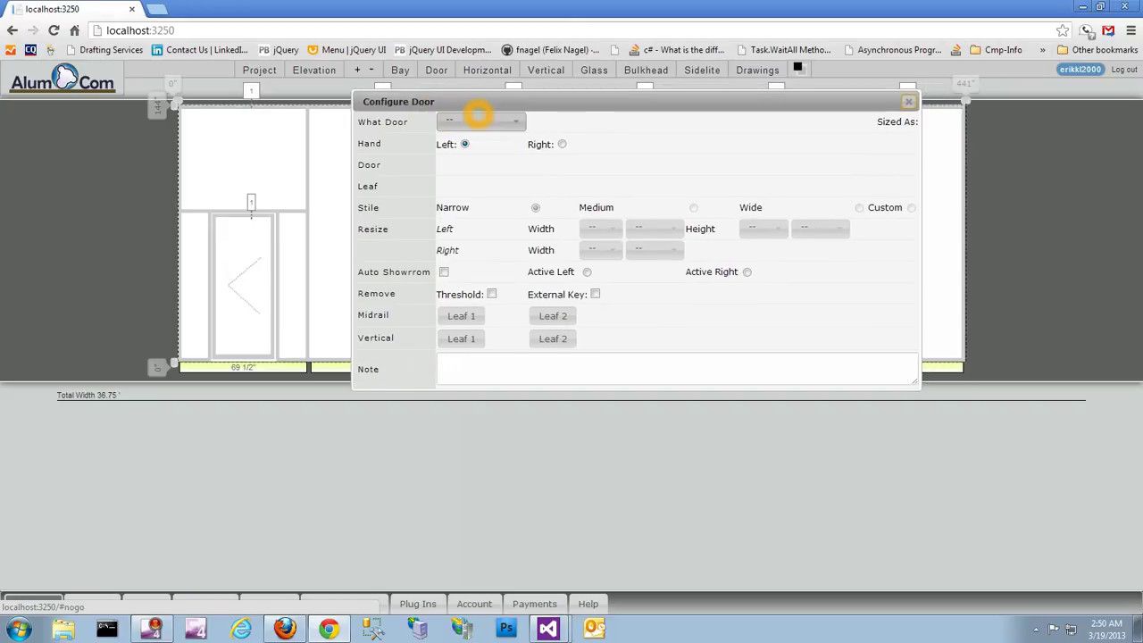
left_click(480, 121)
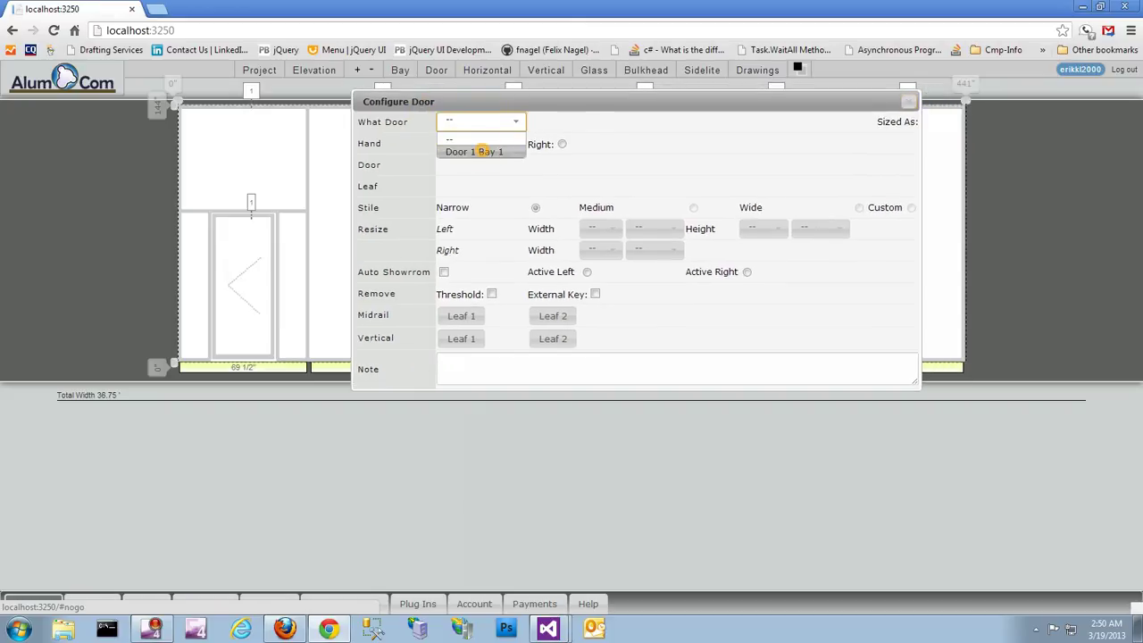
left_click(480, 150)
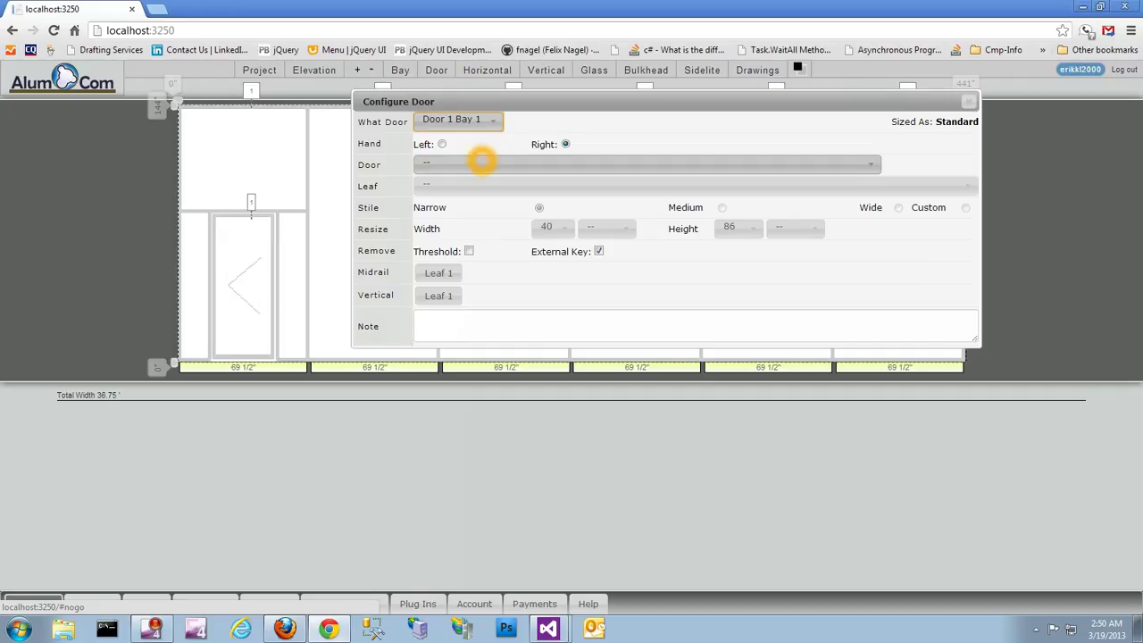
left_click(483, 163)
scroll(442, 198, "down", 5)
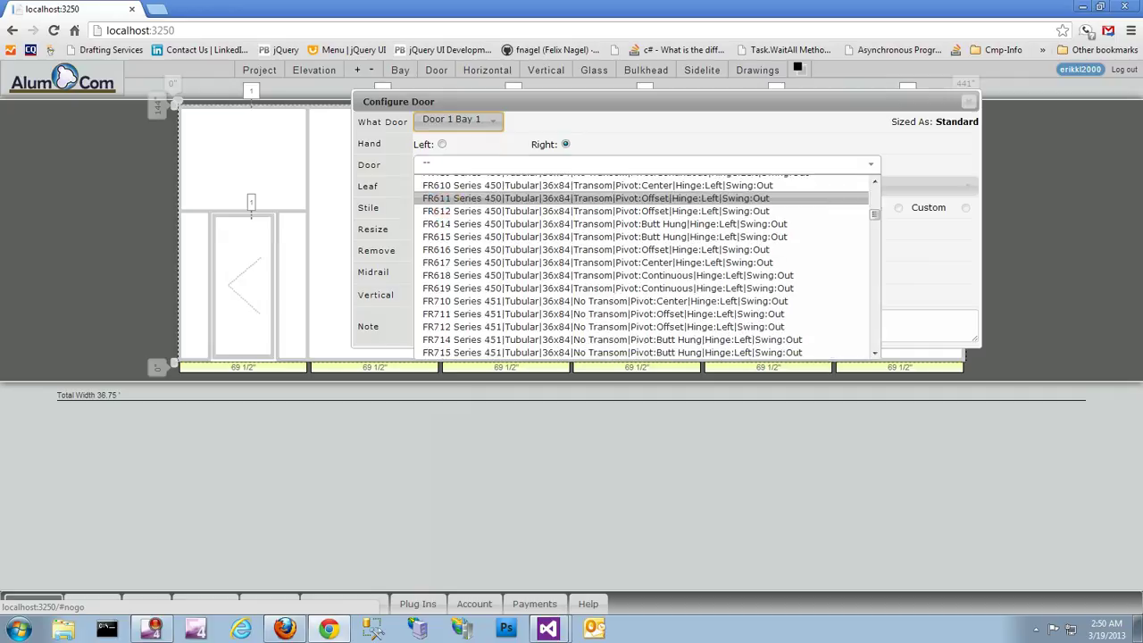
scroll(437, 224, "down", 10)
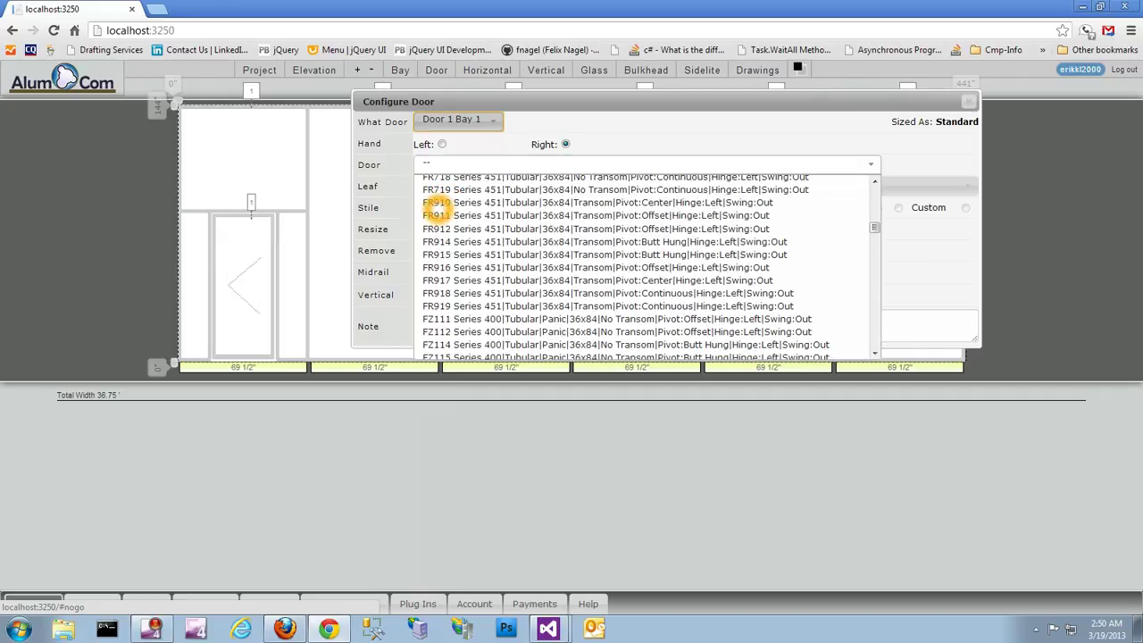
scroll(438, 239, "down", 10)
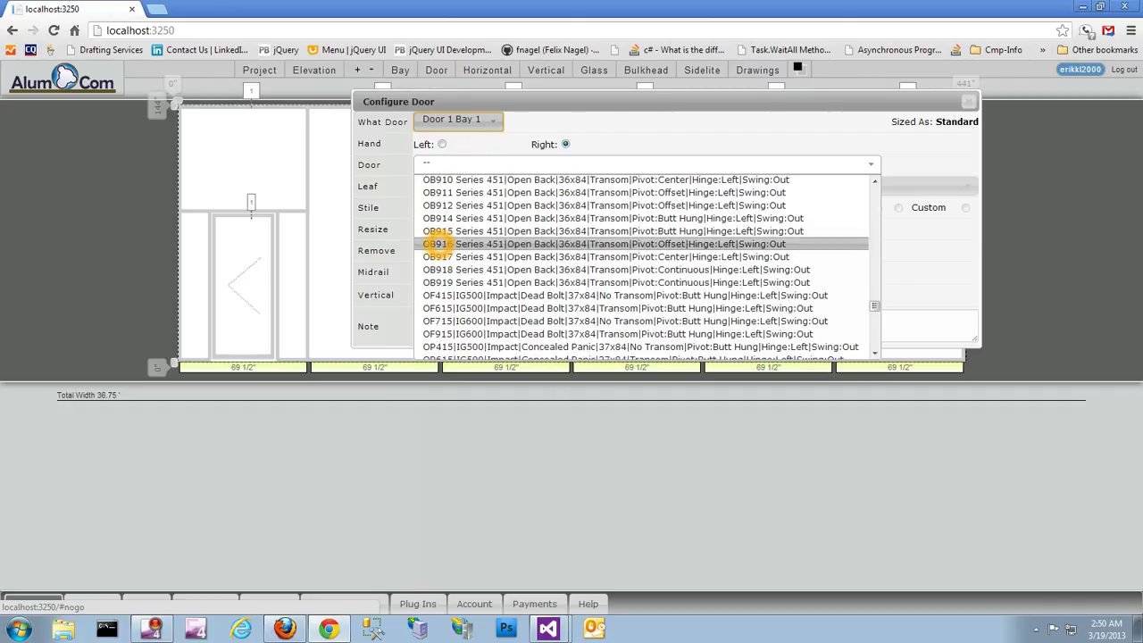
left_click(438, 243)
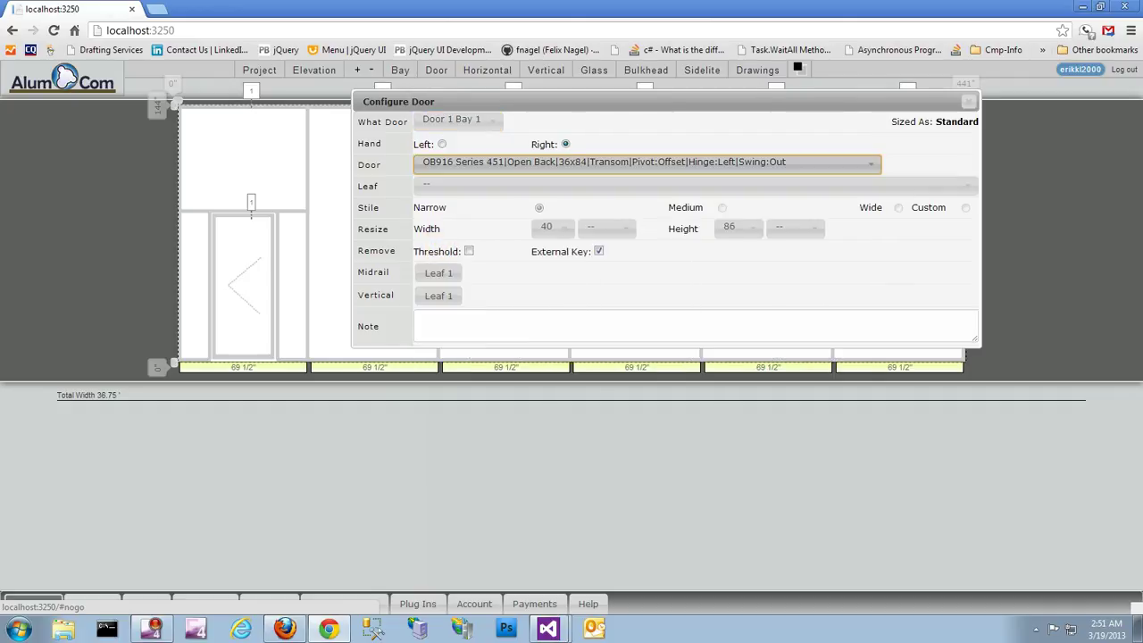
- Set the door's leaf to DC418 400, 36x84, Stile:Medium, Pivot:Continuous, Closure:Surface Mount, Bottomrail:9.5000
left_click(438, 184)
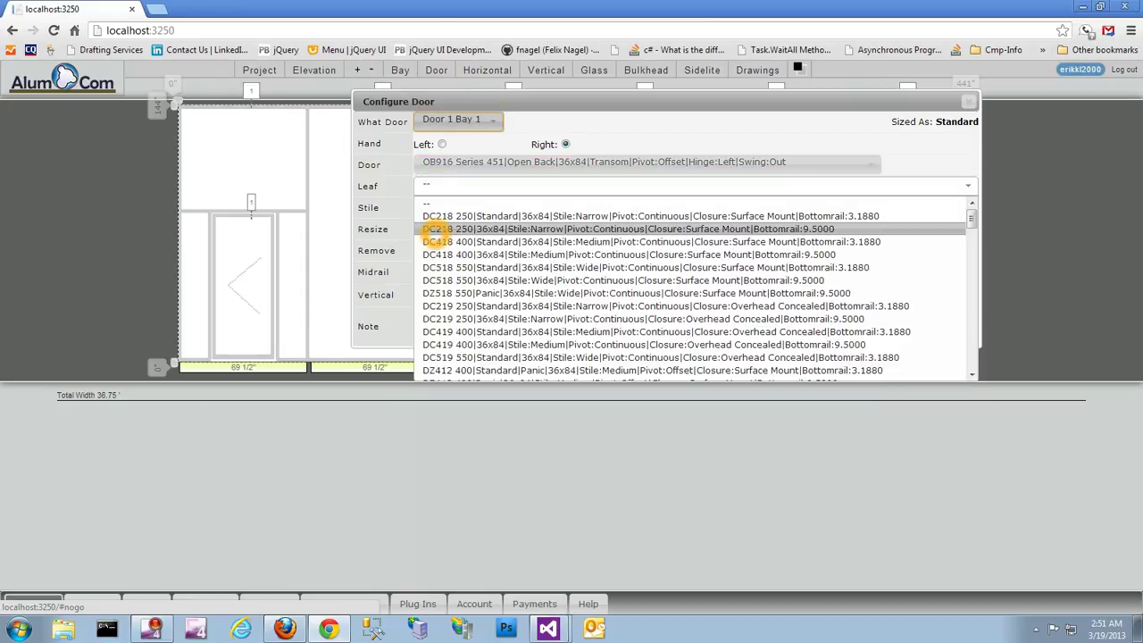
left_click(433, 250)
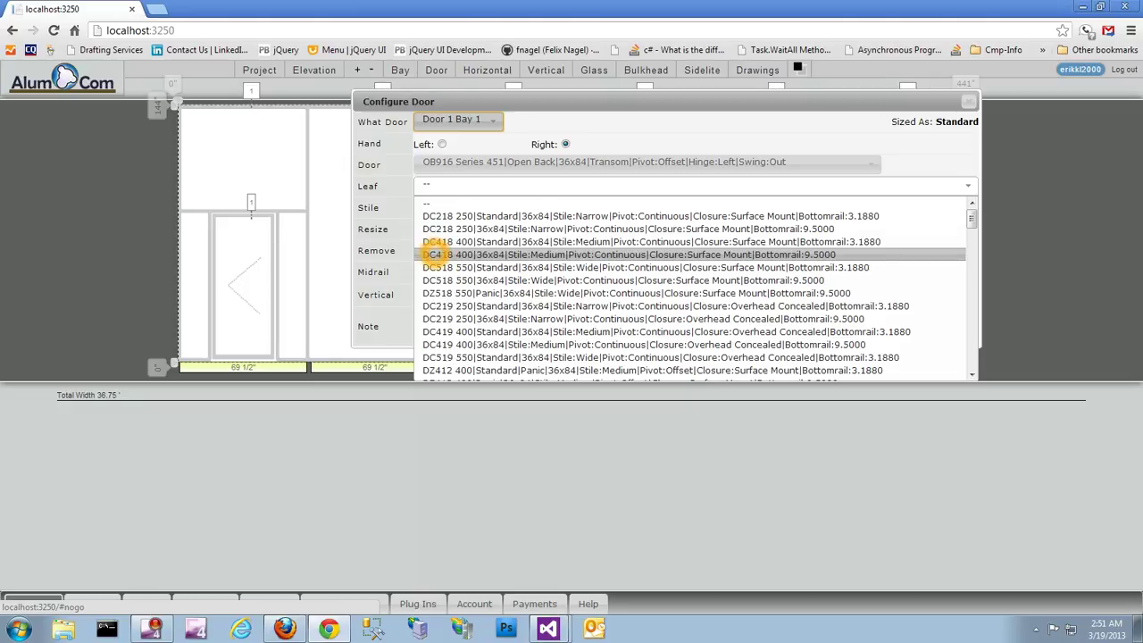
left_click(433, 253)
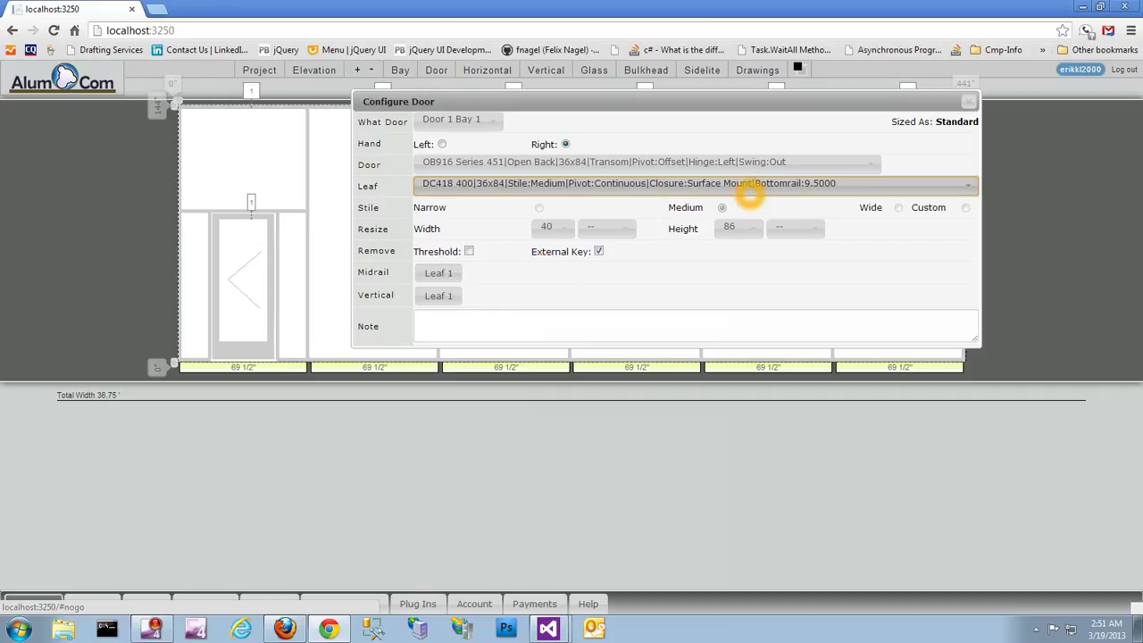
- Add the door note "This is a door not to demo that notes are added to the door schedules."
left_click_drag(841, 102, 824, 101)
left_click(736, 326)
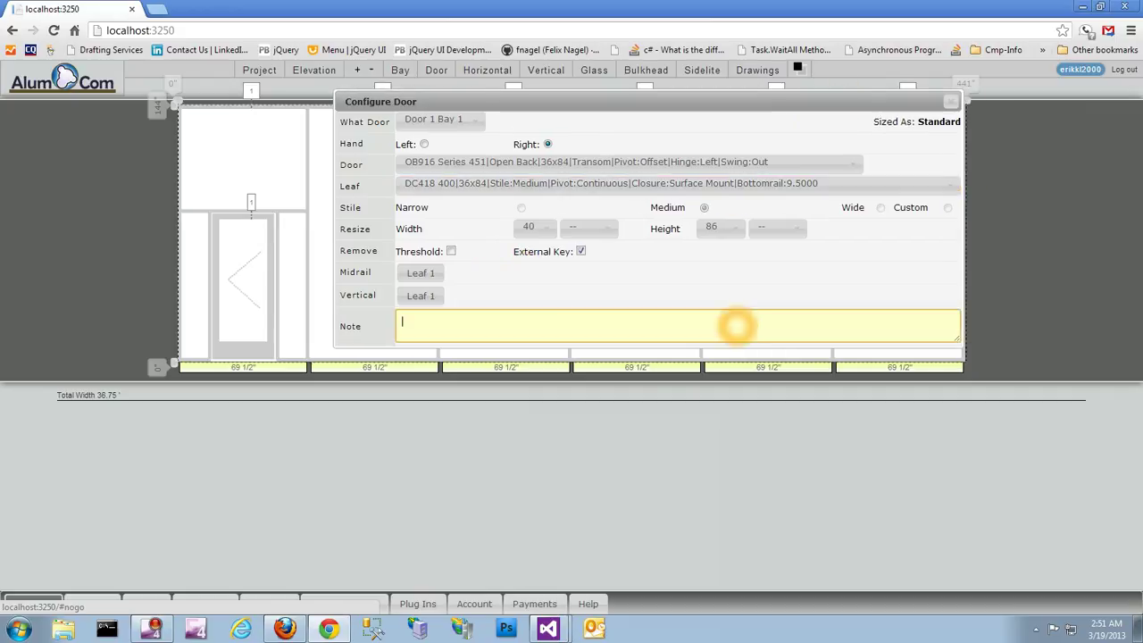
type("This is a door not t")
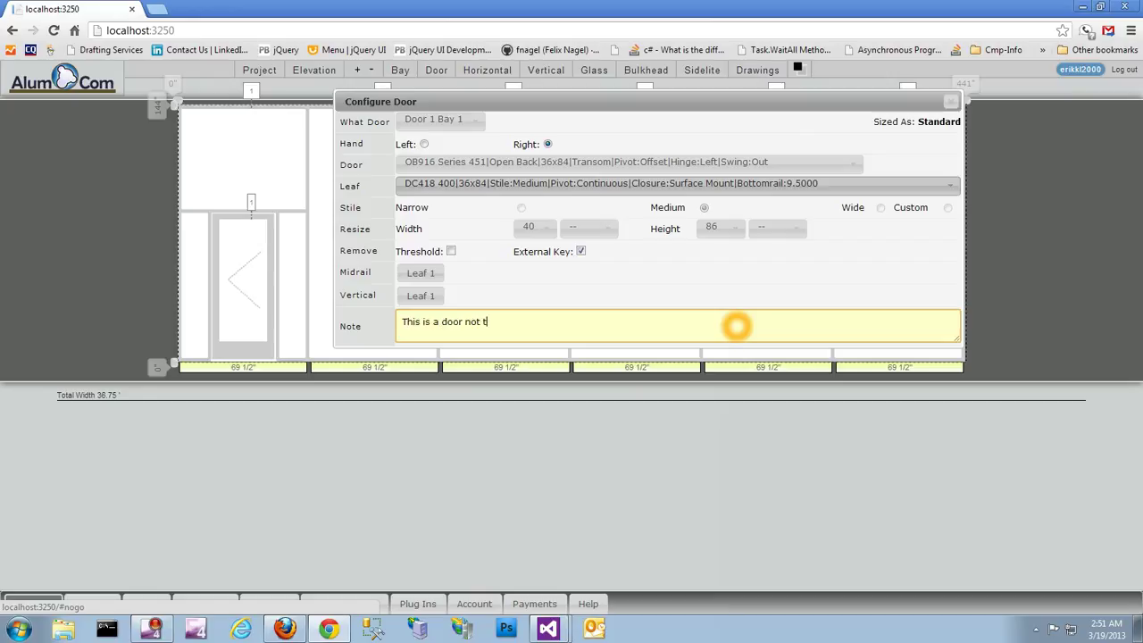
type("o demo that notes are added to the ")
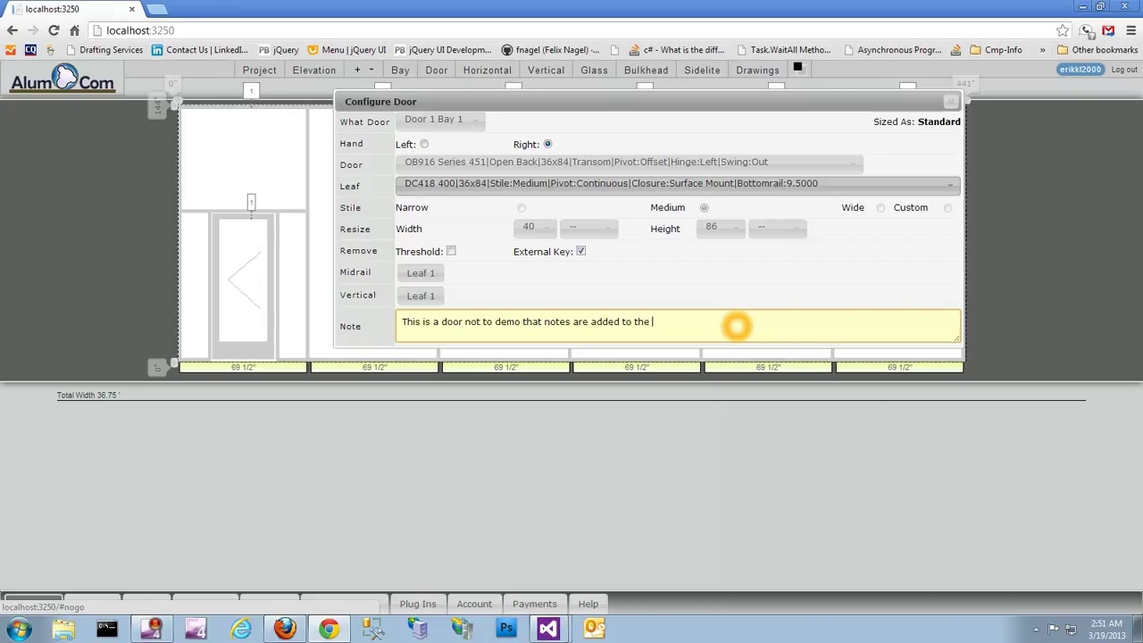
type("door schedules.")
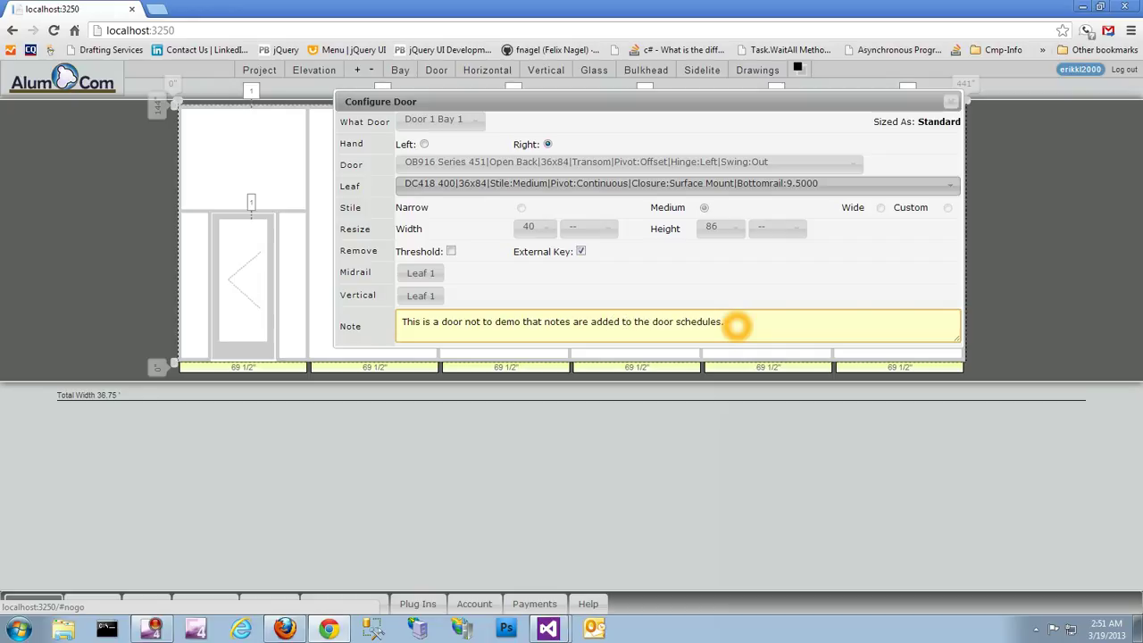
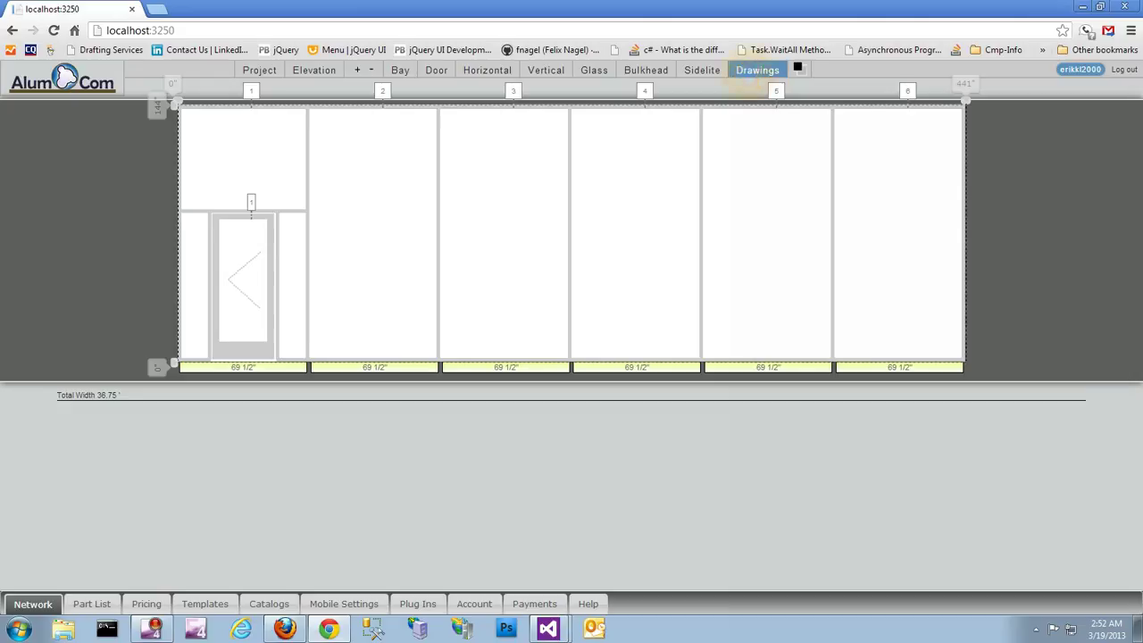
- Examine the door in Bay 1 on the elevation's shop drawing, including the dimensions beneath it
left_click(472, 224)
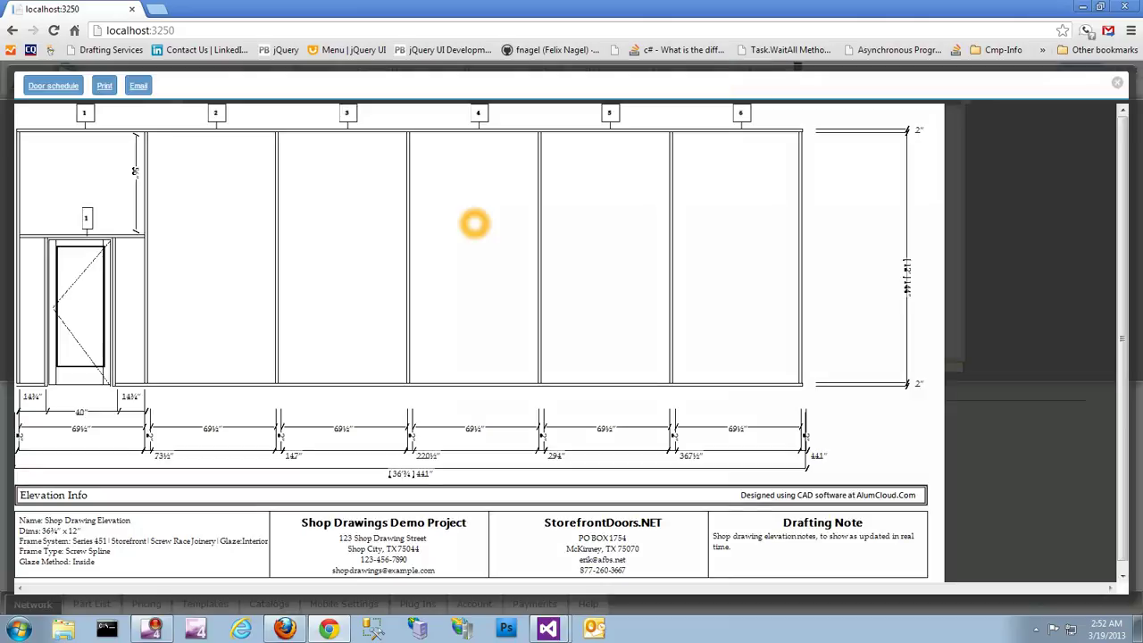
left_click(299, 401)
left_click(67, 445)
left_click(113, 393)
left_click(39, 407)
left_click(34, 406)
left_click(41, 404)
left_click(28, 404)
left_click(30, 403)
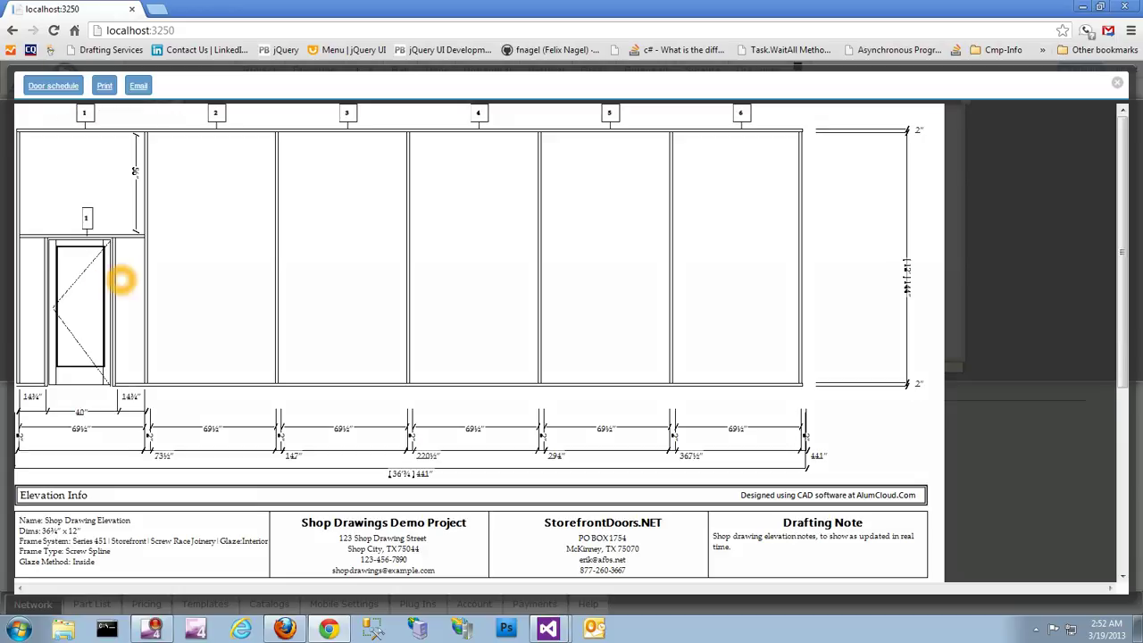
- View the door schedule with its dimensions and drafting note, and close the shop drawing
left_click(53, 85)
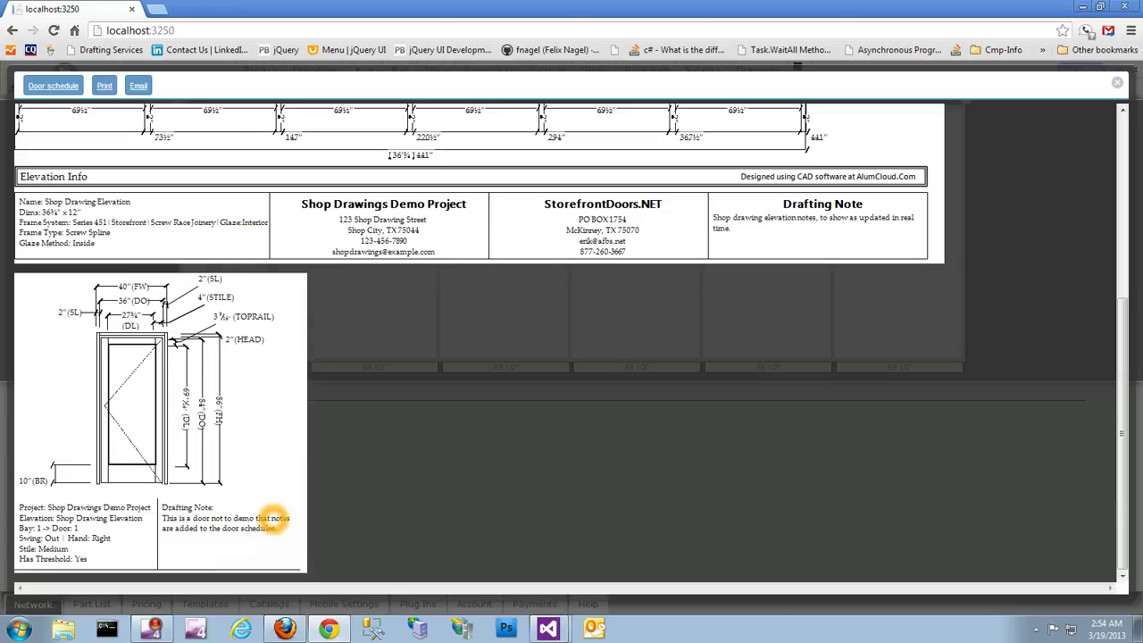
left_click(272, 517)
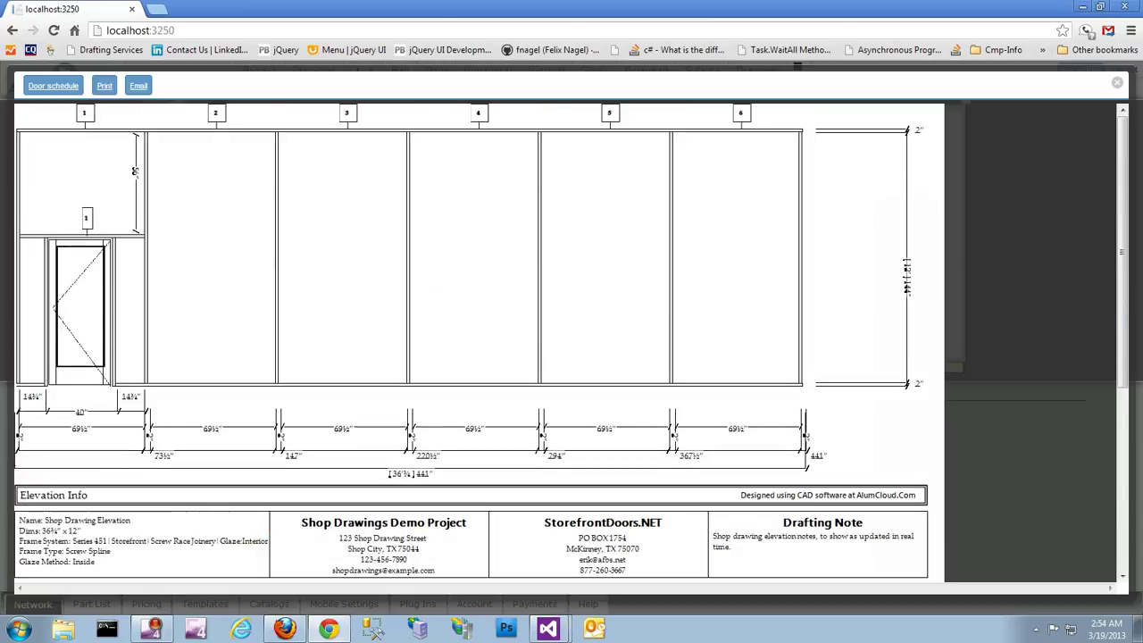
left_click(1117, 82)
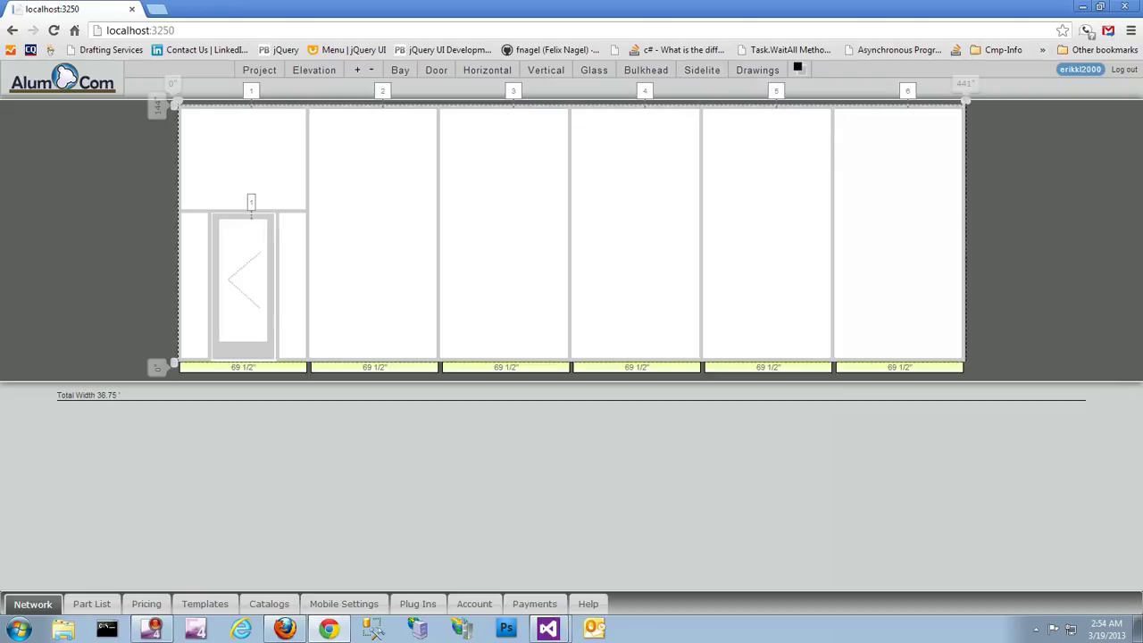
- Add a bulkhead with a height of 34 to Bay 2
left_click(643, 70)
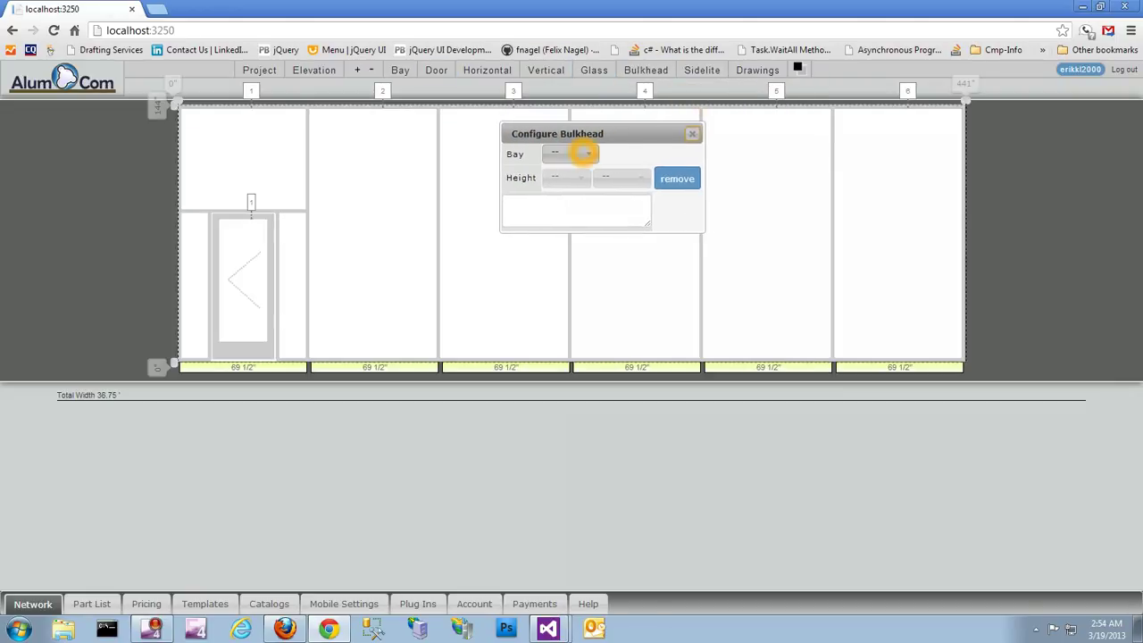
left_click(588, 154)
left_click(561, 196)
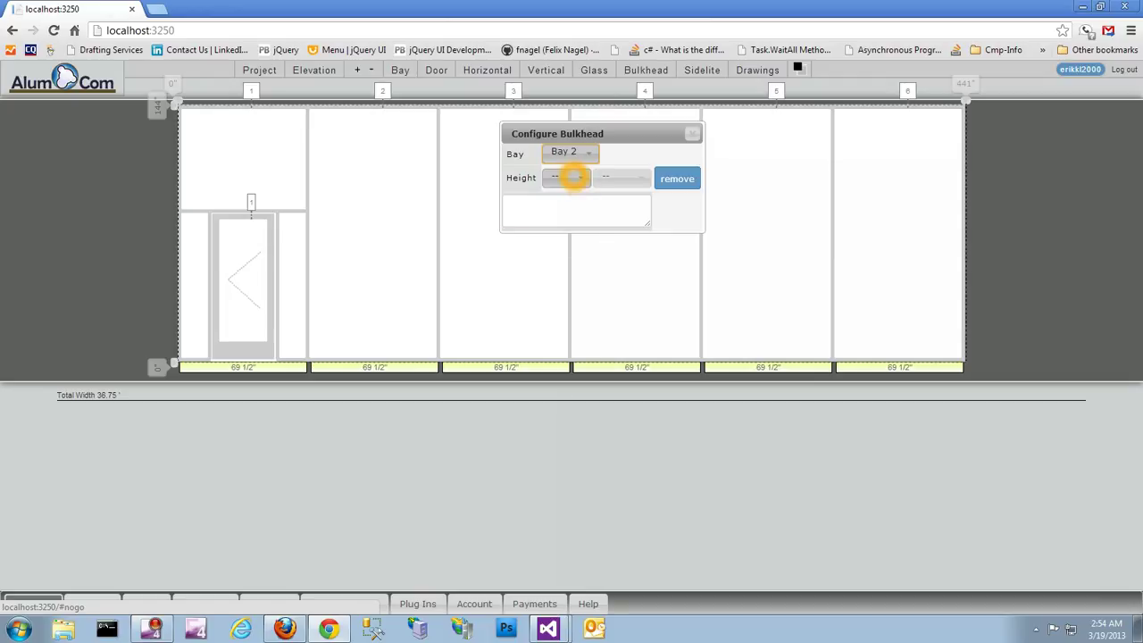
left_click(572, 177)
scroll(566, 229, "down", 4)
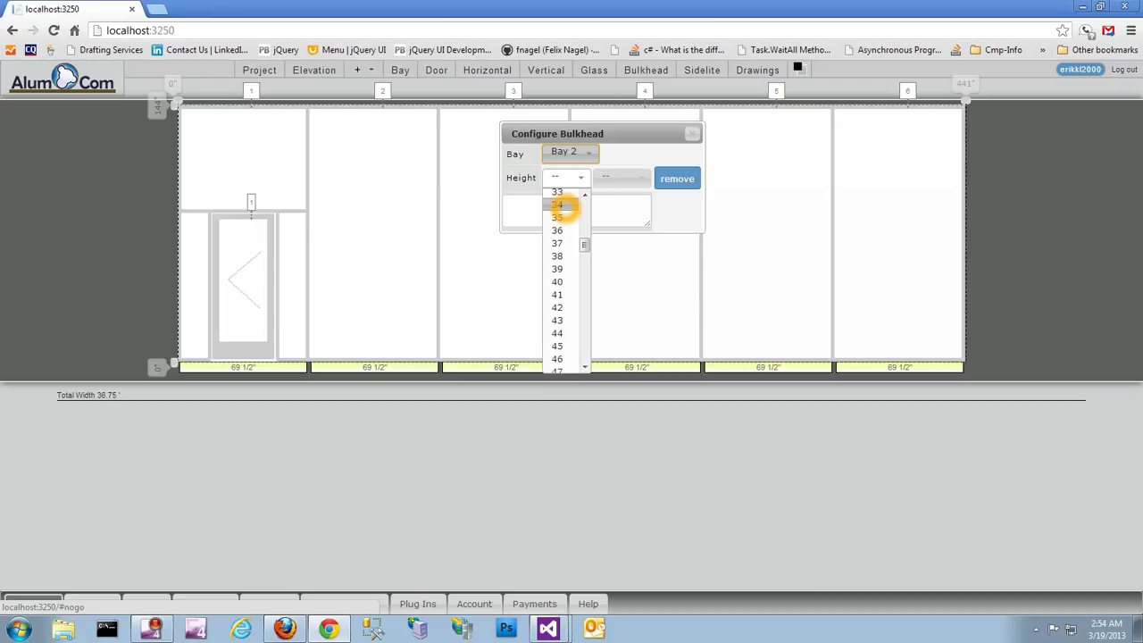
left_click(557, 206)
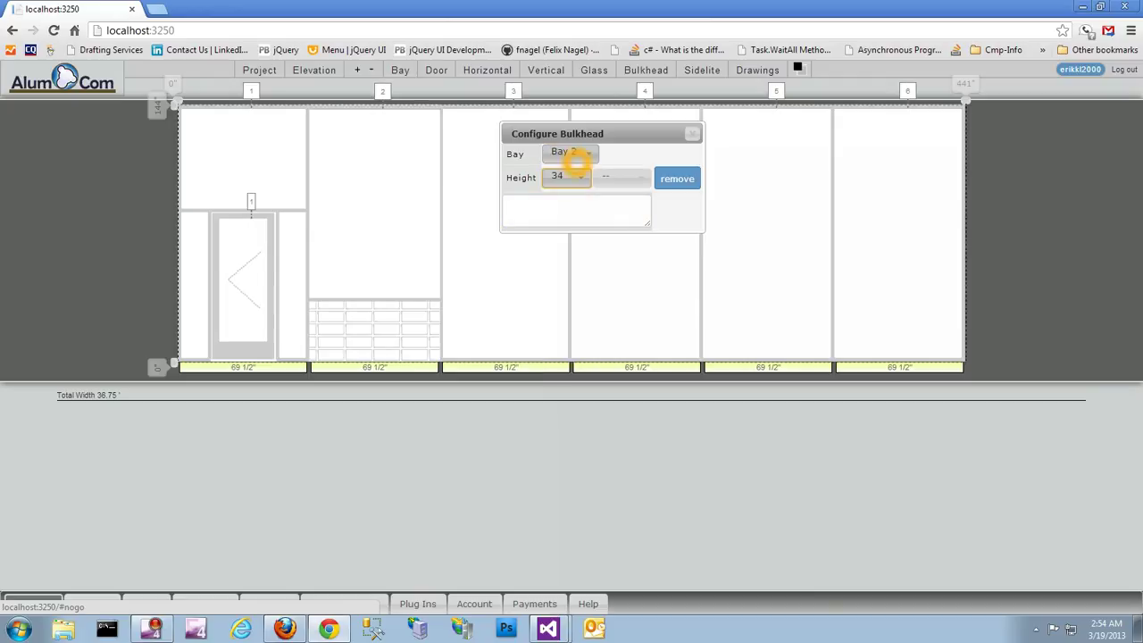
- Add a bulkhead with a height of 34 to Bay 3
left_click(571, 157)
left_click(570, 207)
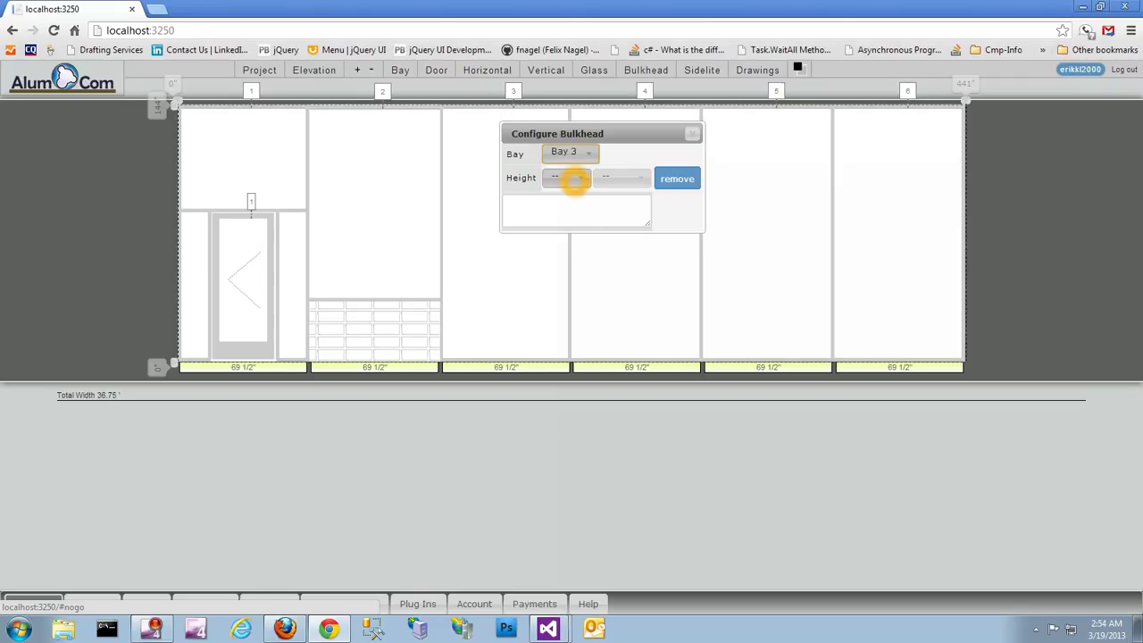
left_click(574, 179)
scroll(567, 233, "down", 10)
left_click(557, 205)
- Add a bulkhead with a height of 34 to Bay 4
left_click(571, 153)
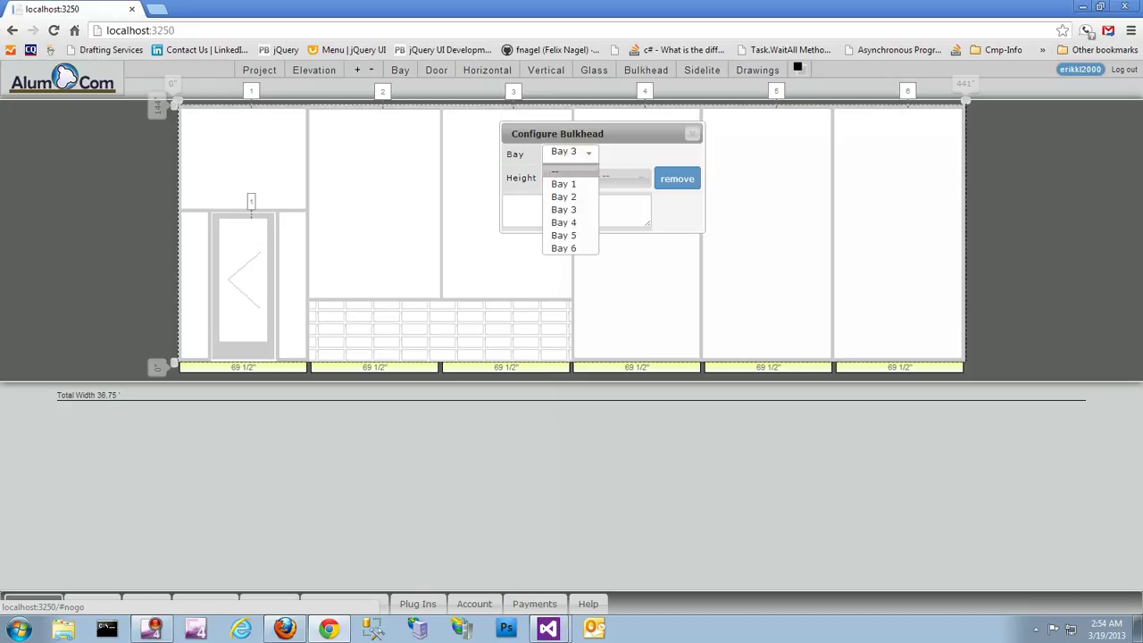
left_click(563, 223)
left_click(574, 179)
scroll(568, 244, "down", 2)
scroll(568, 243, "down", 7)
left_click(560, 272)
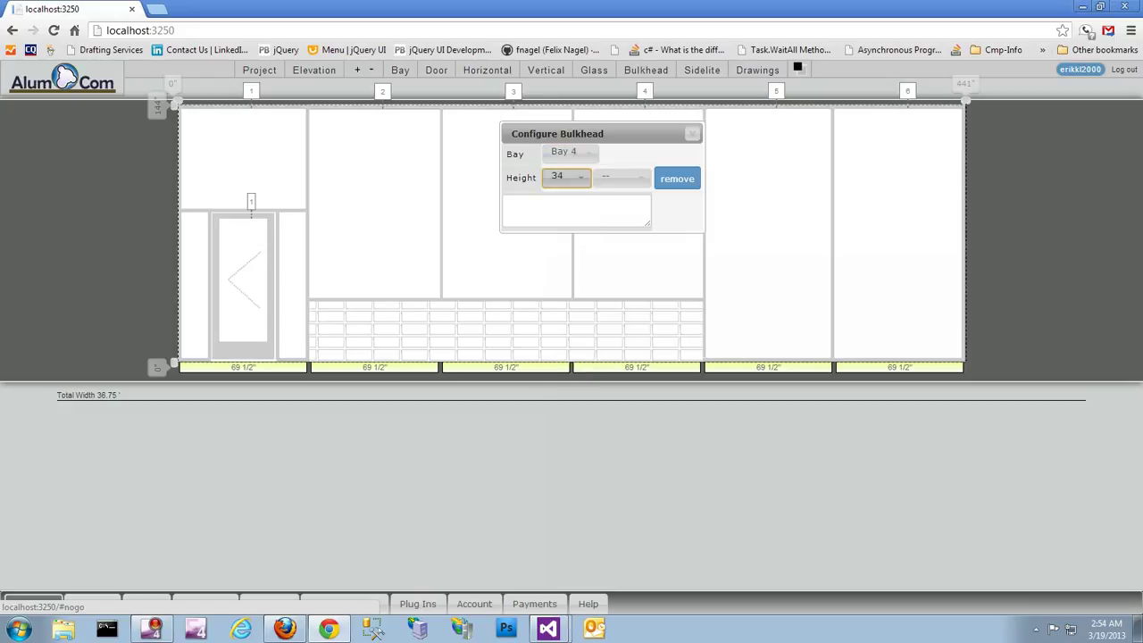
- Add a bulkhead with a height of 34 to Bay 5 and close the bulkhead configuration
left_click(557, 153)
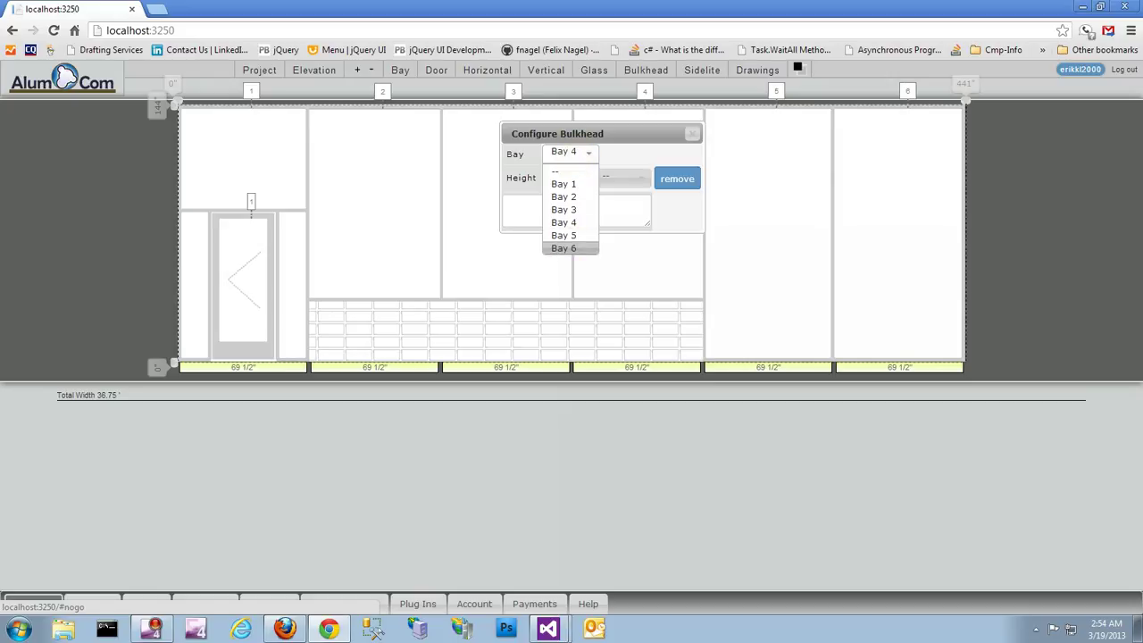
left_click(567, 248)
left_click(581, 211)
left_click(579, 153)
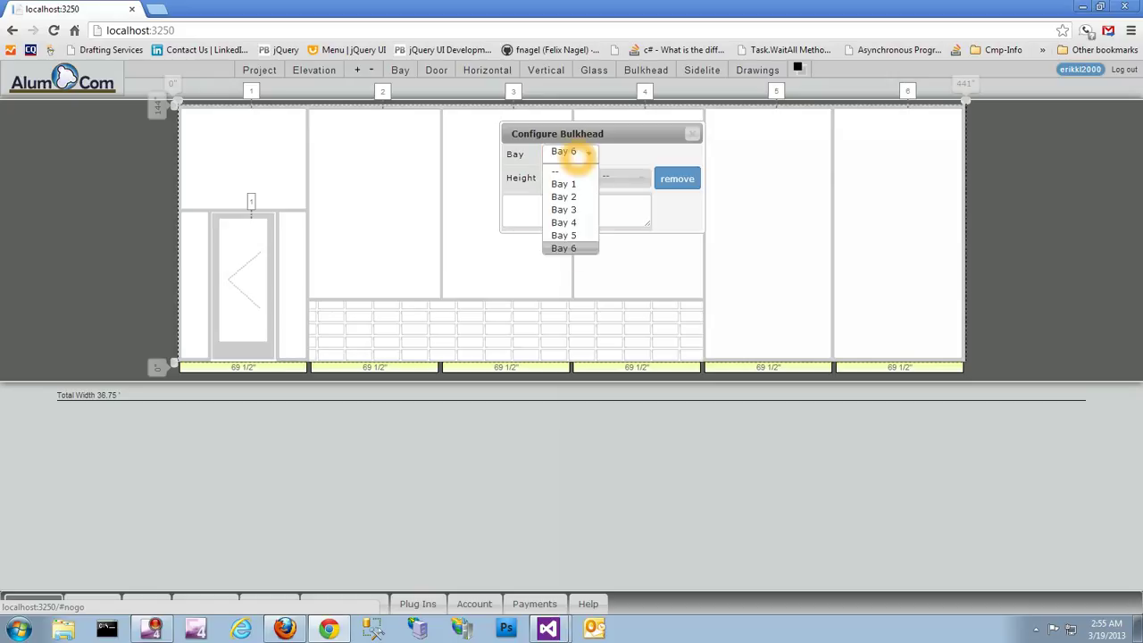
left_click(564, 235)
left_click(569, 179)
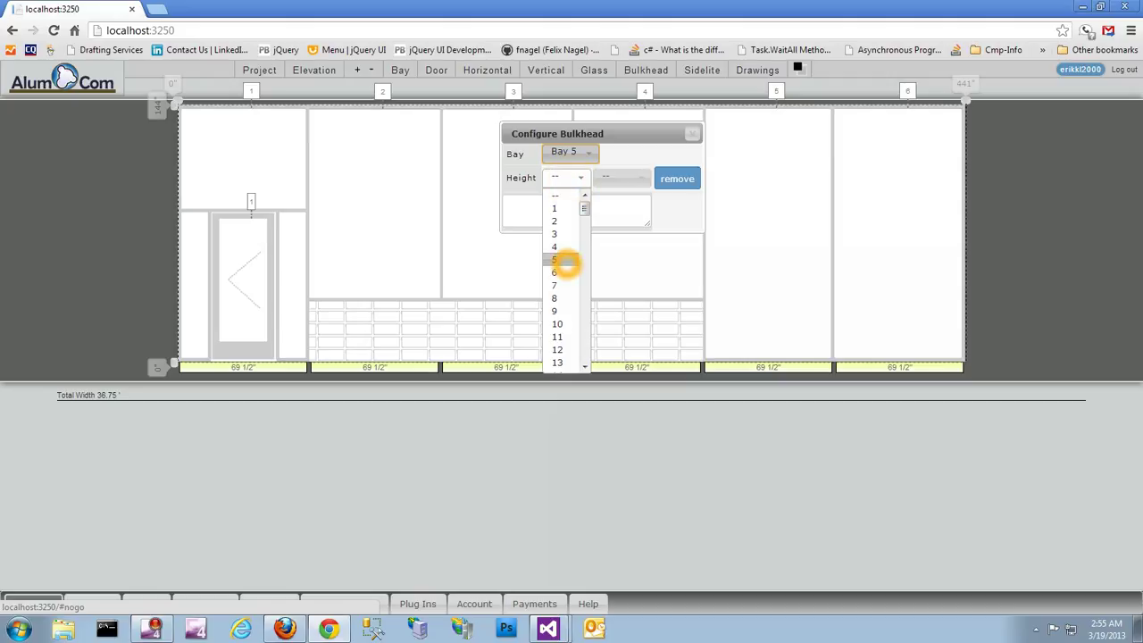
scroll(566, 263, "down", 8)
left_click(562, 203)
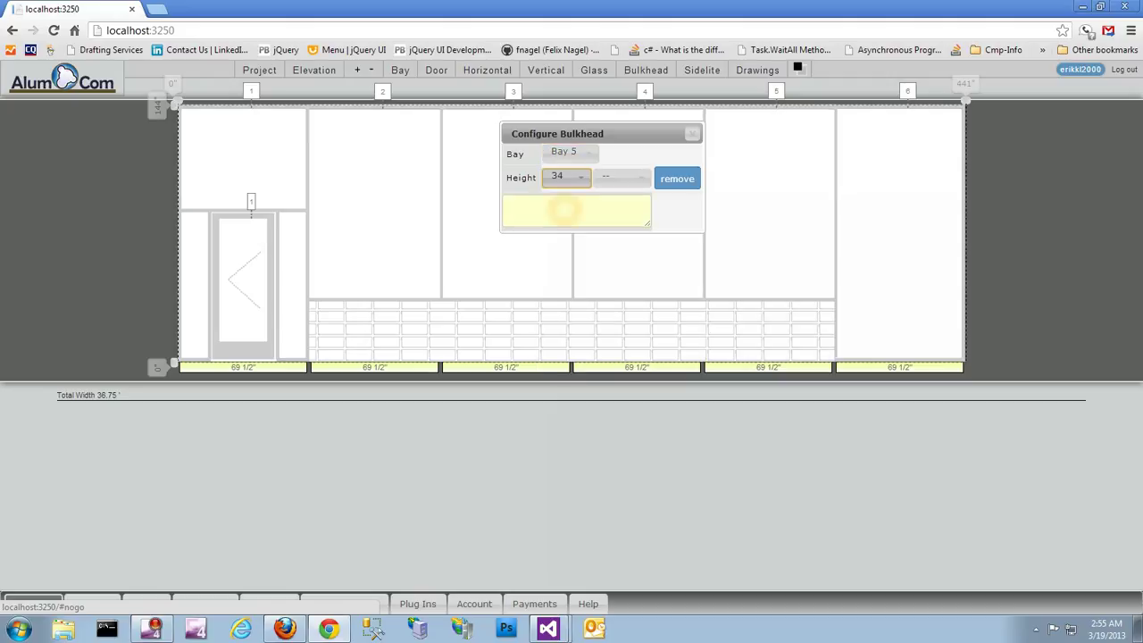
left_click_drag(669, 135, 658, 135)
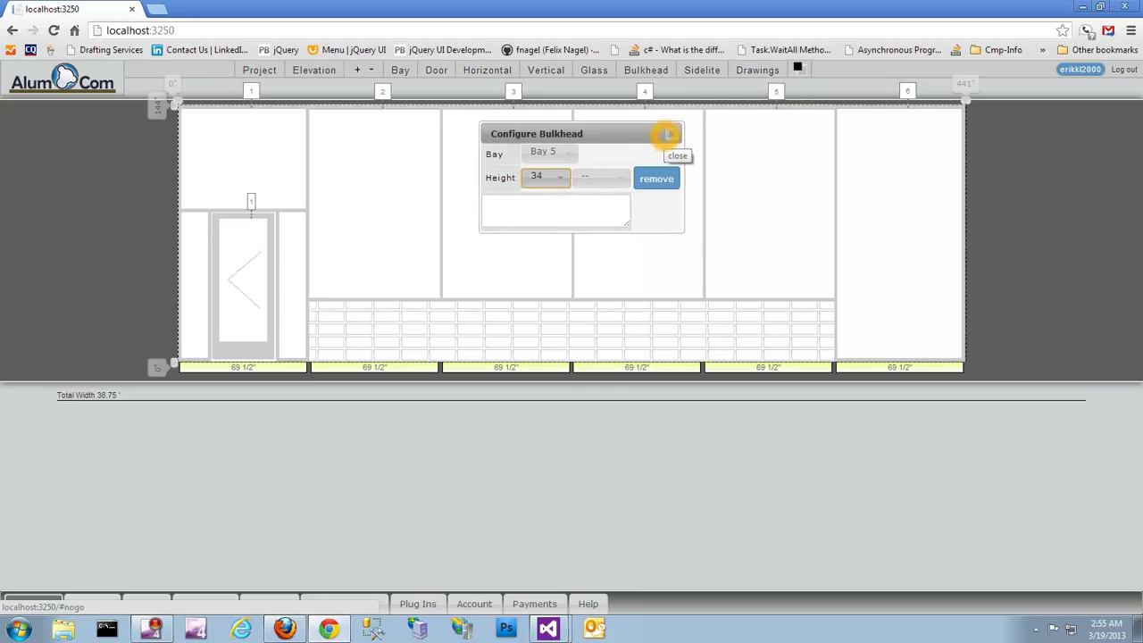
left_click(613, 217)
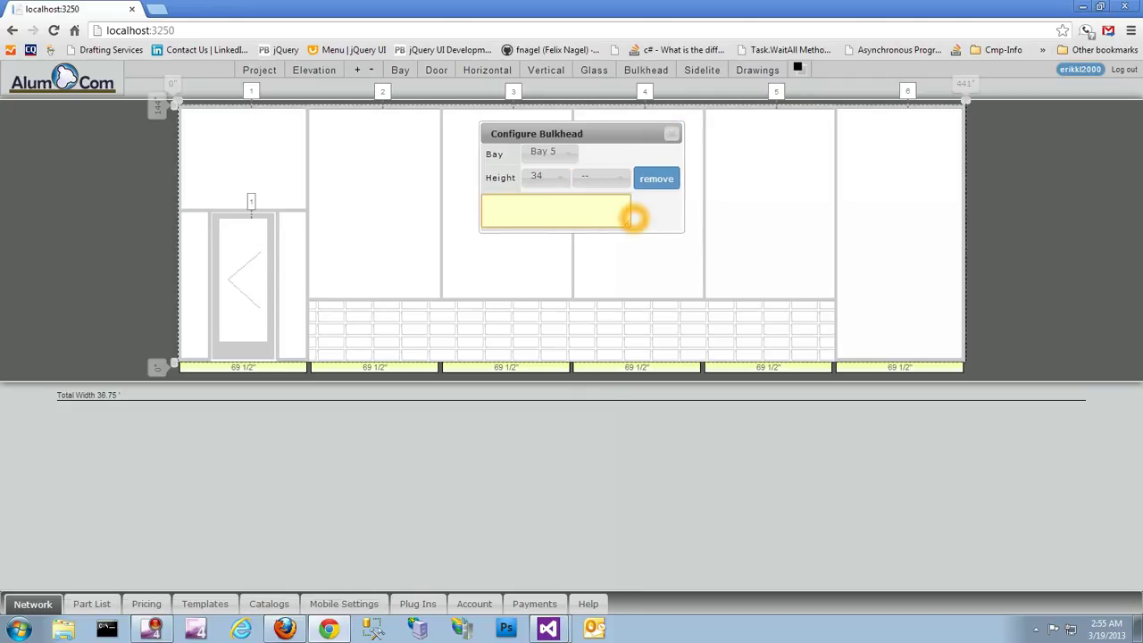
left_click_drag(637, 143, 636, 136)
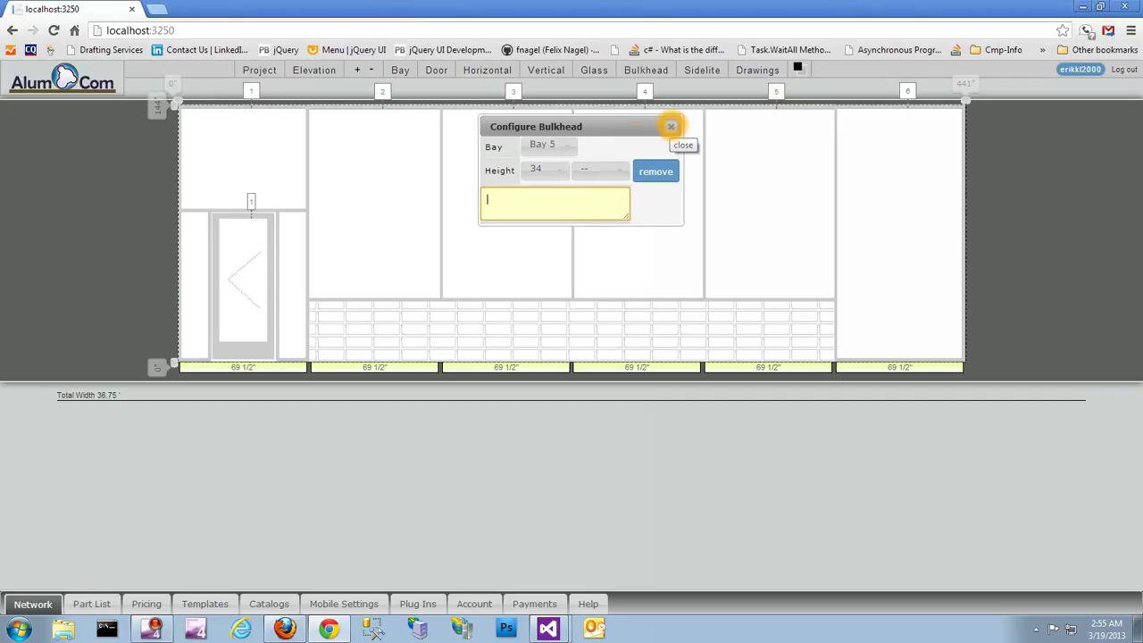
left_click(671, 126)
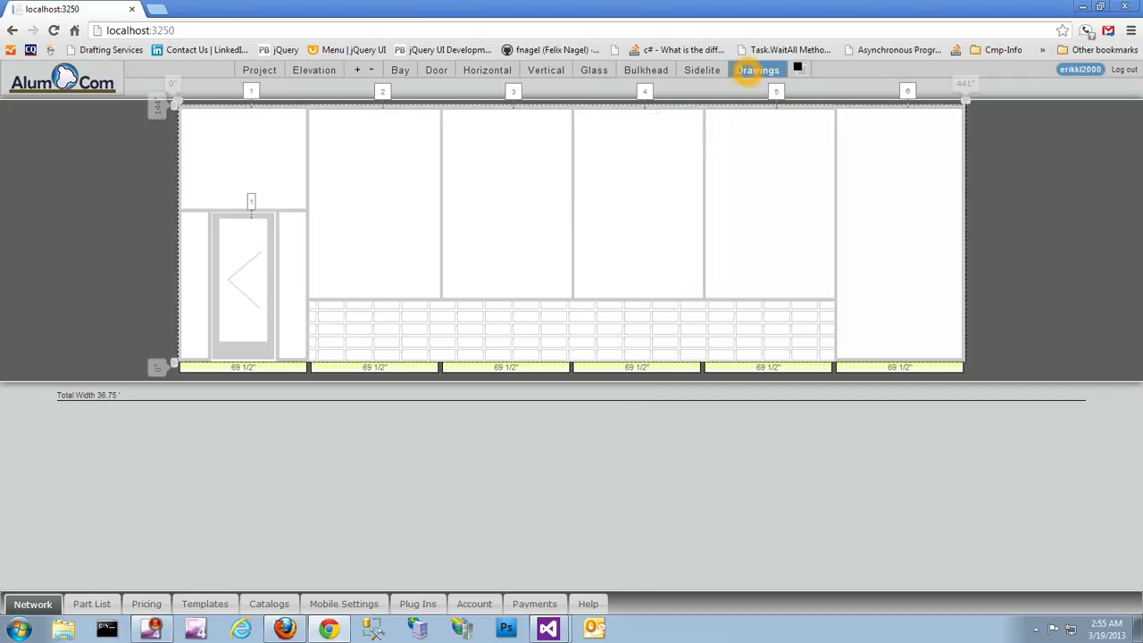
- View the shop drawing to check the bulkheads and their dimensions, and close it
left_click(750, 72)
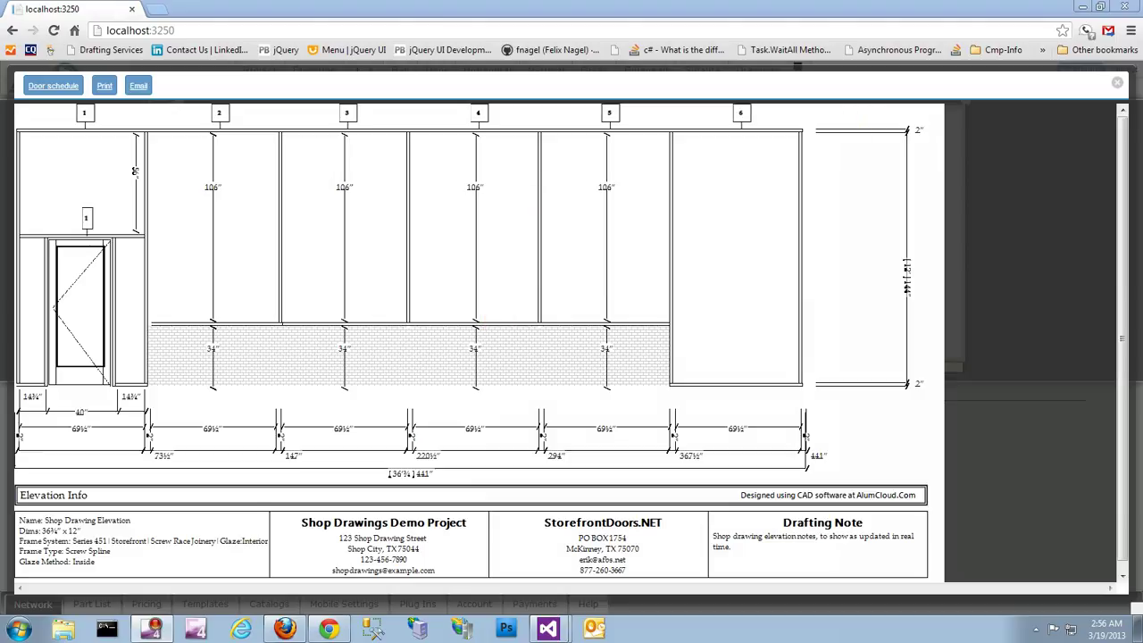
left_click(1116, 82)
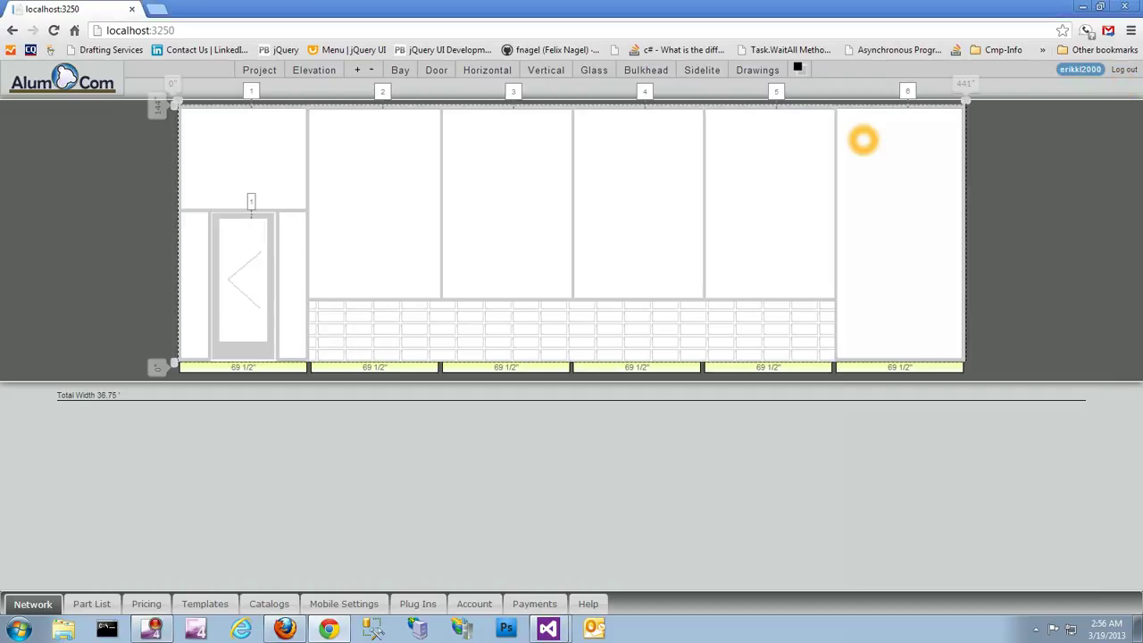
- Add a vertical to Bay 1 into Horizontal 1 above the door
left_click(357, 70)
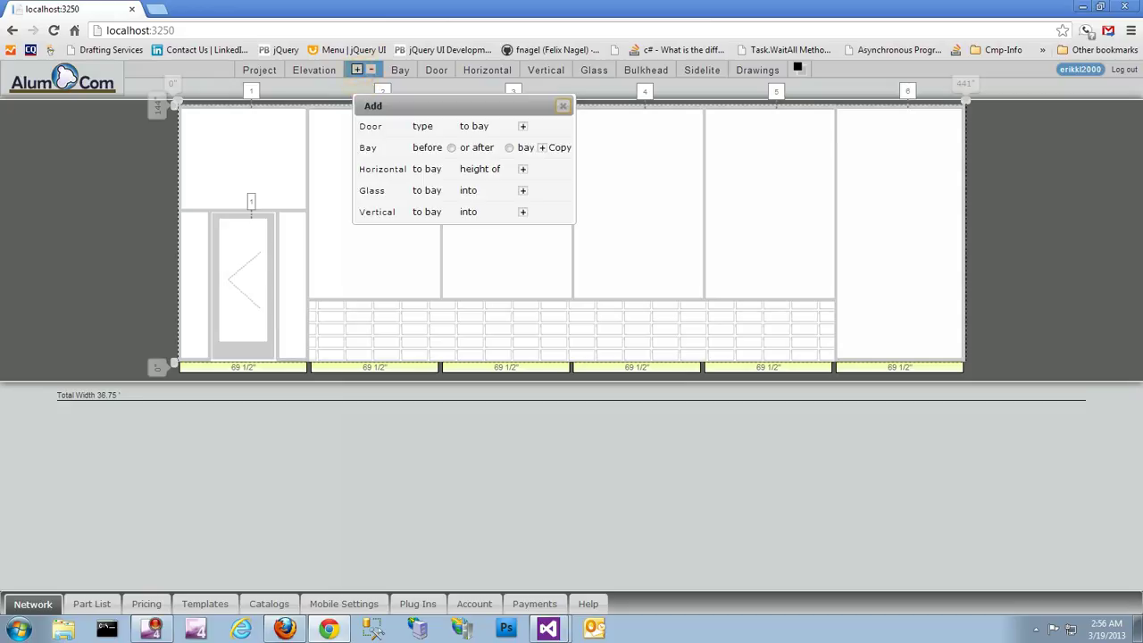
left_click_drag(438, 105, 448, 122)
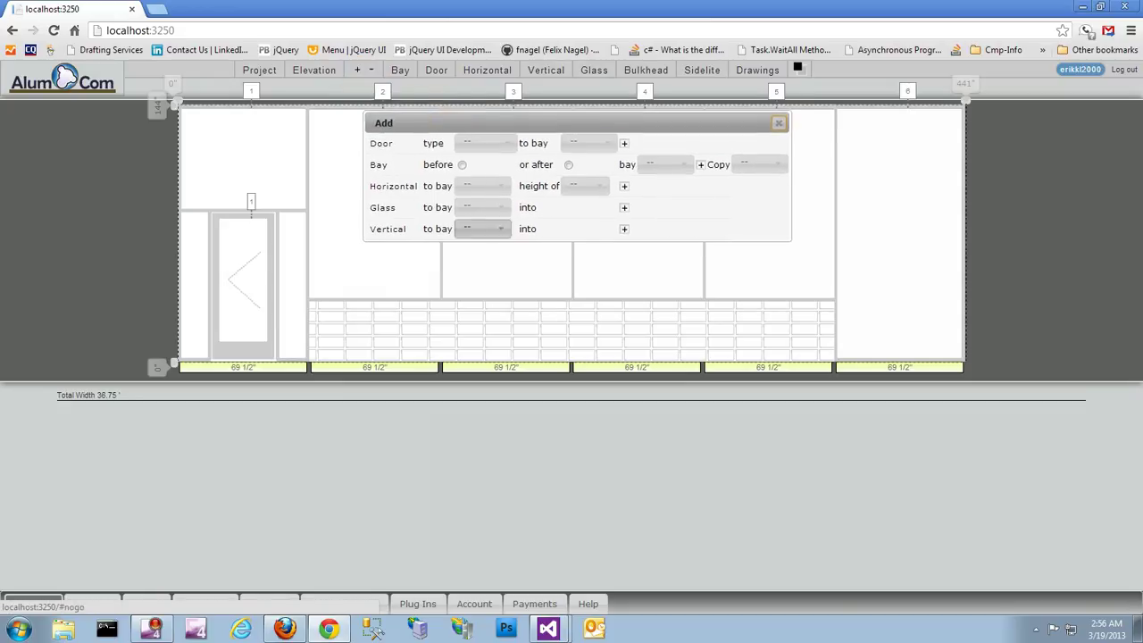
left_click(487, 229)
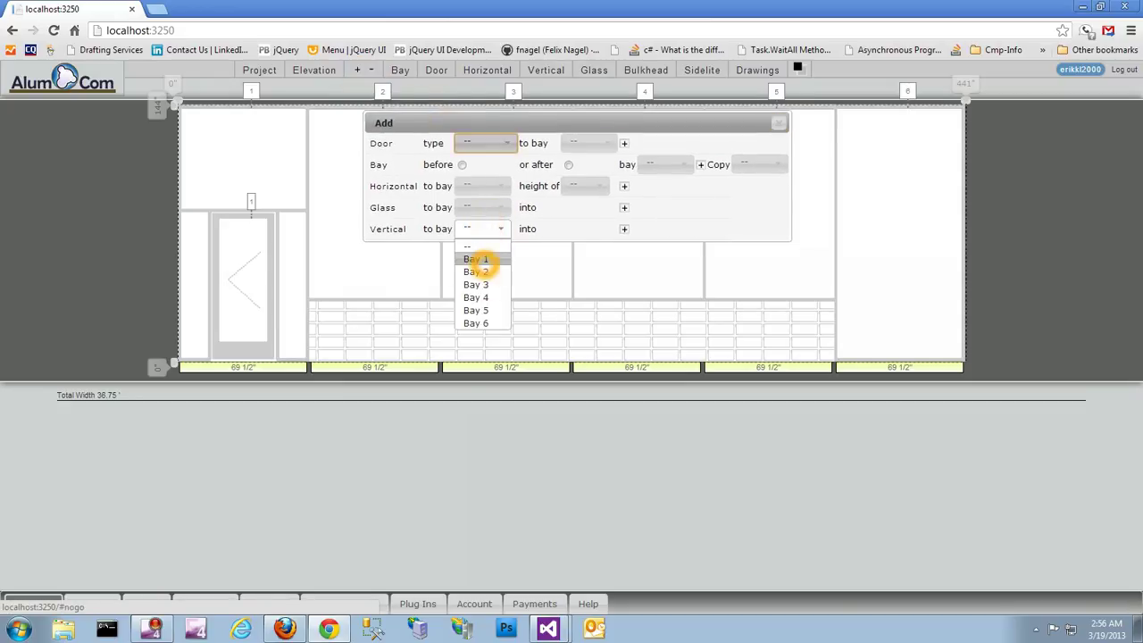
left_click(480, 259)
left_click(580, 229)
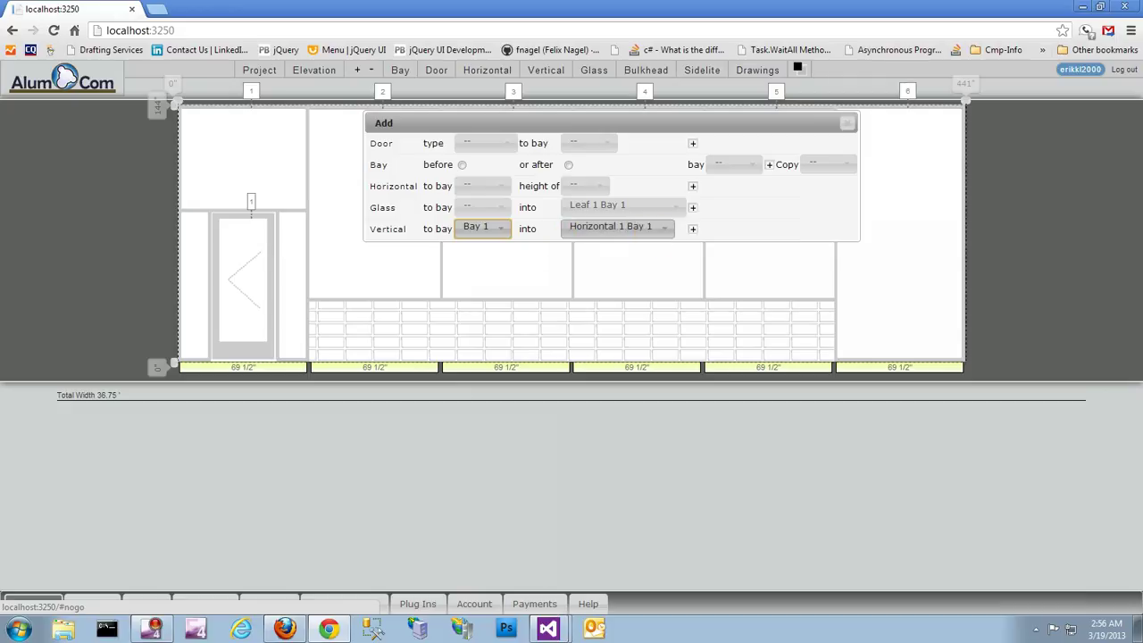
left_click(692, 229)
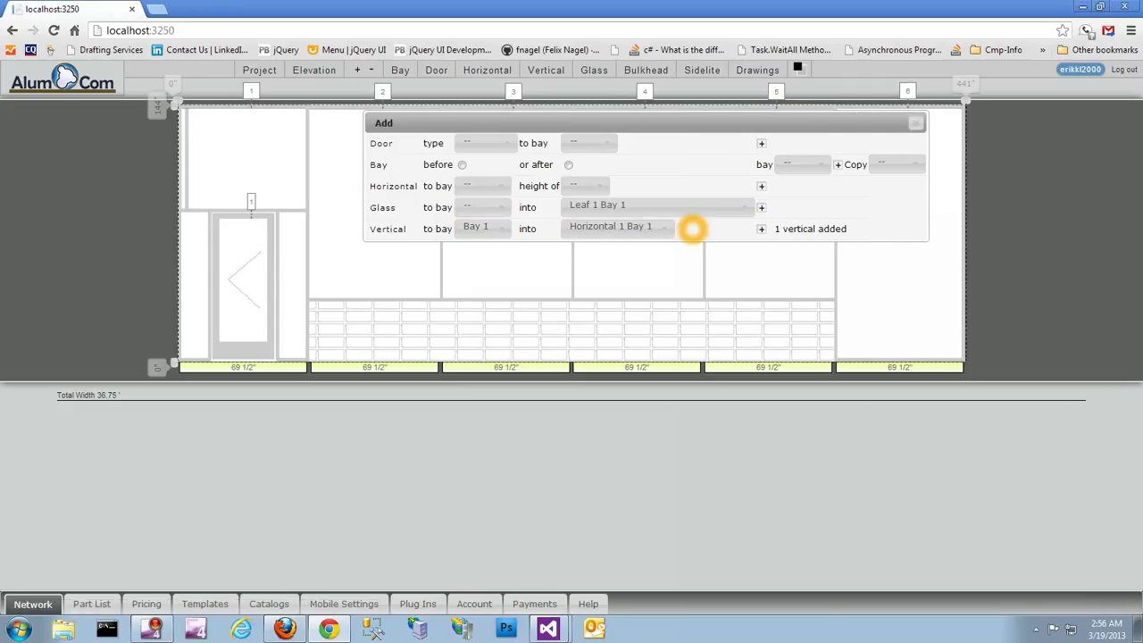
left_click(855, 166)
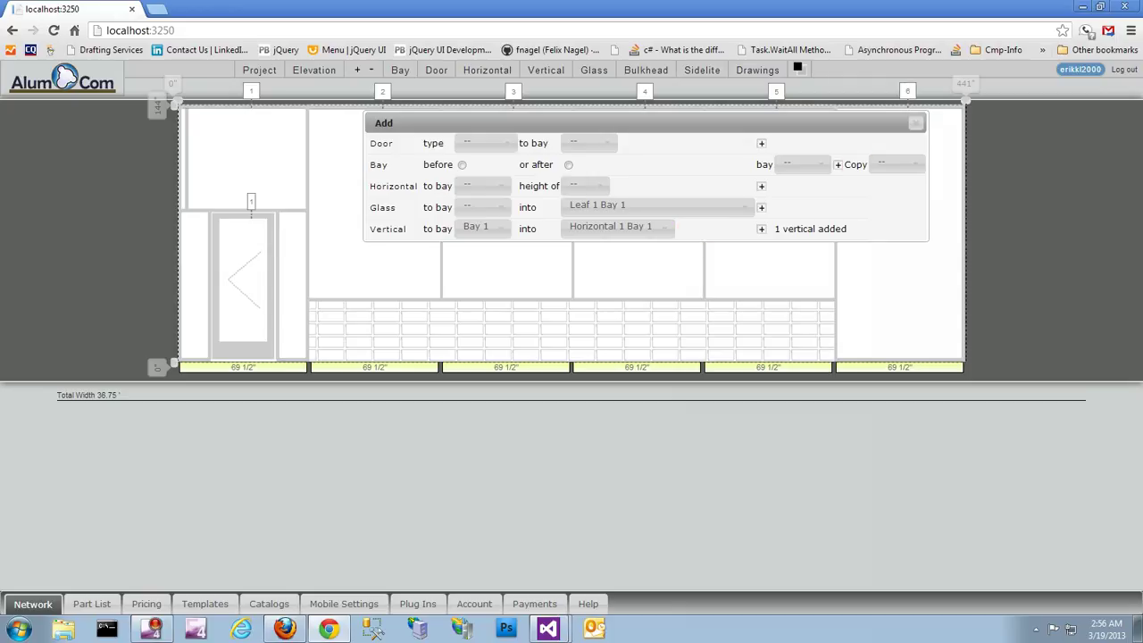
left_click(916, 126)
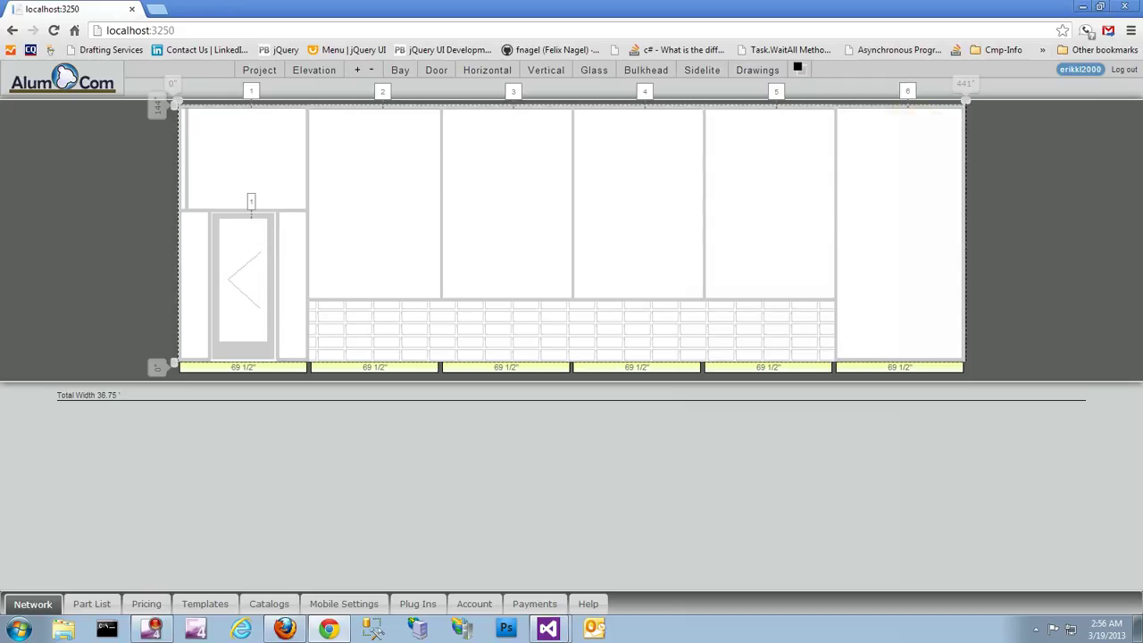
- Resize Vertical 1 in Horizontal 1 of Bay 1 to 37 1/2", inside left to outside right
left_click(547, 70)
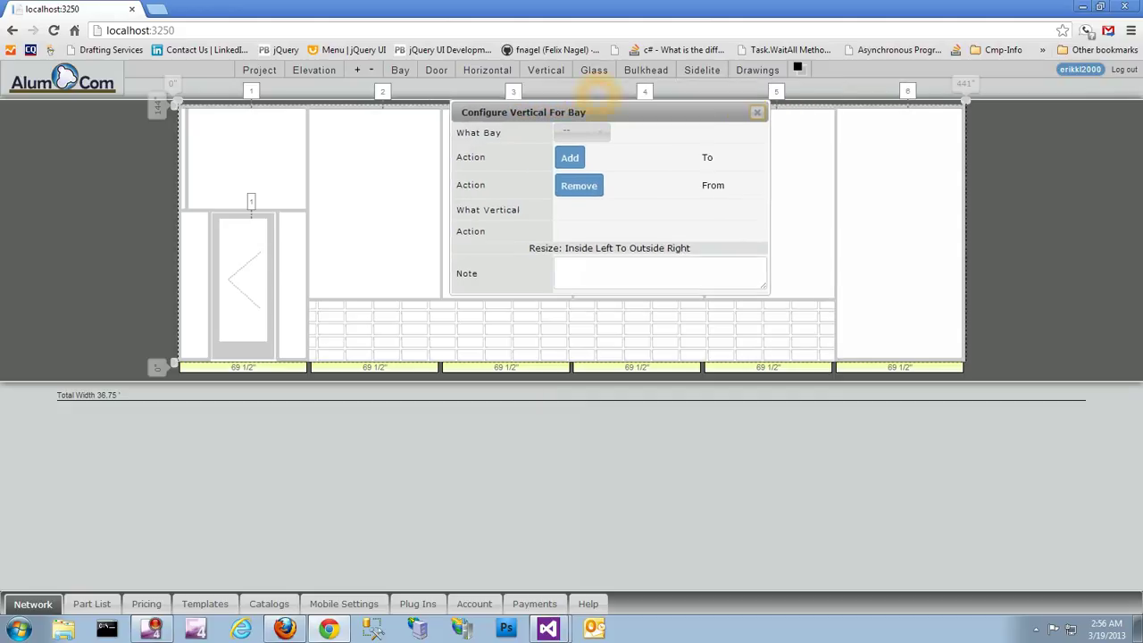
left_click(542, 138)
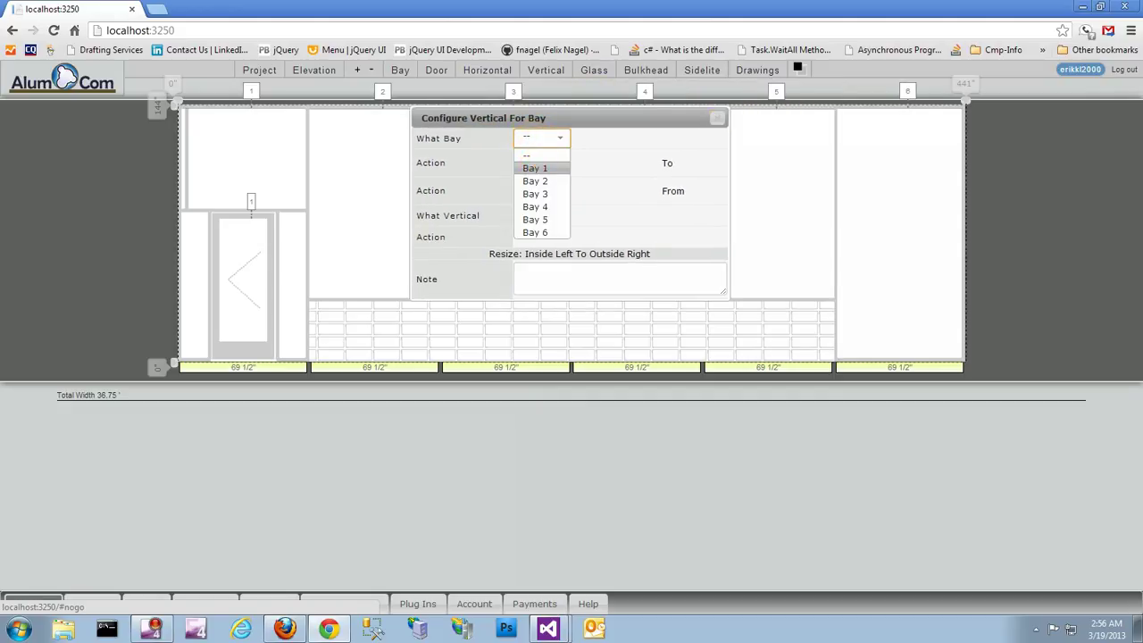
left_click(535, 168)
left_click(621, 176)
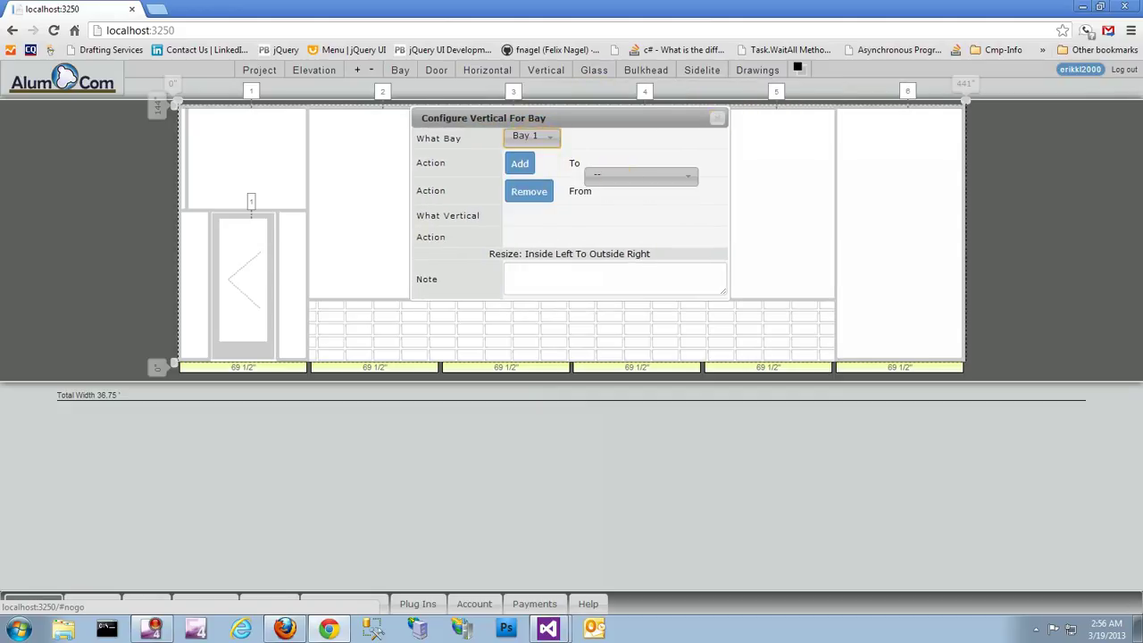
left_click(622, 205)
left_click(623, 215)
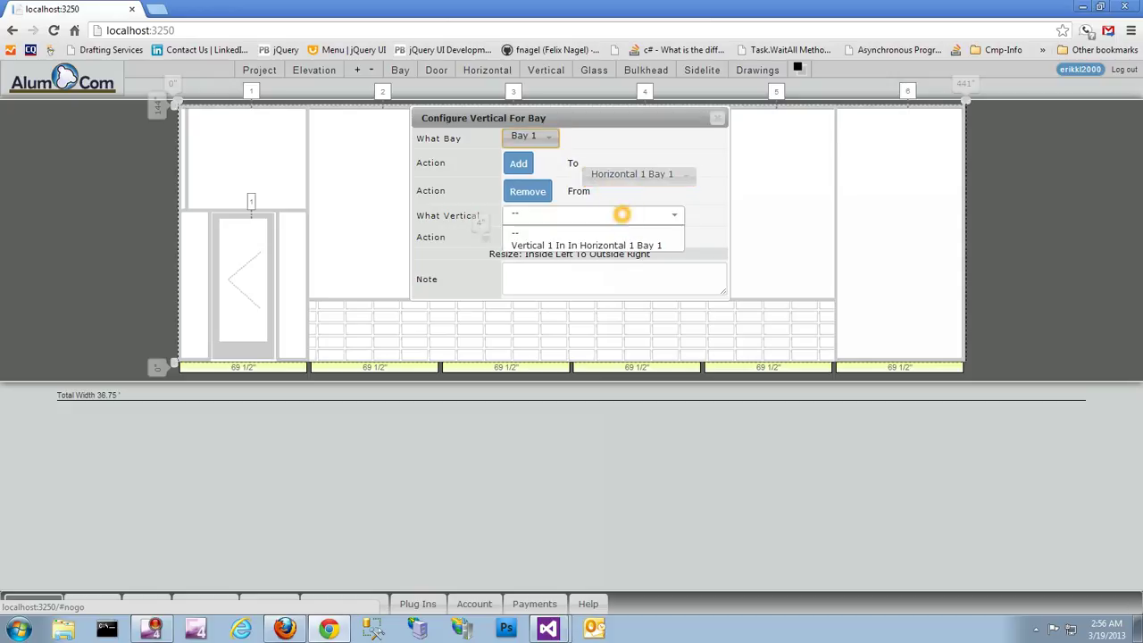
left_click(621, 248)
left_click_drag(485, 238, 652, 235)
left_click(648, 240)
left_click(654, 328)
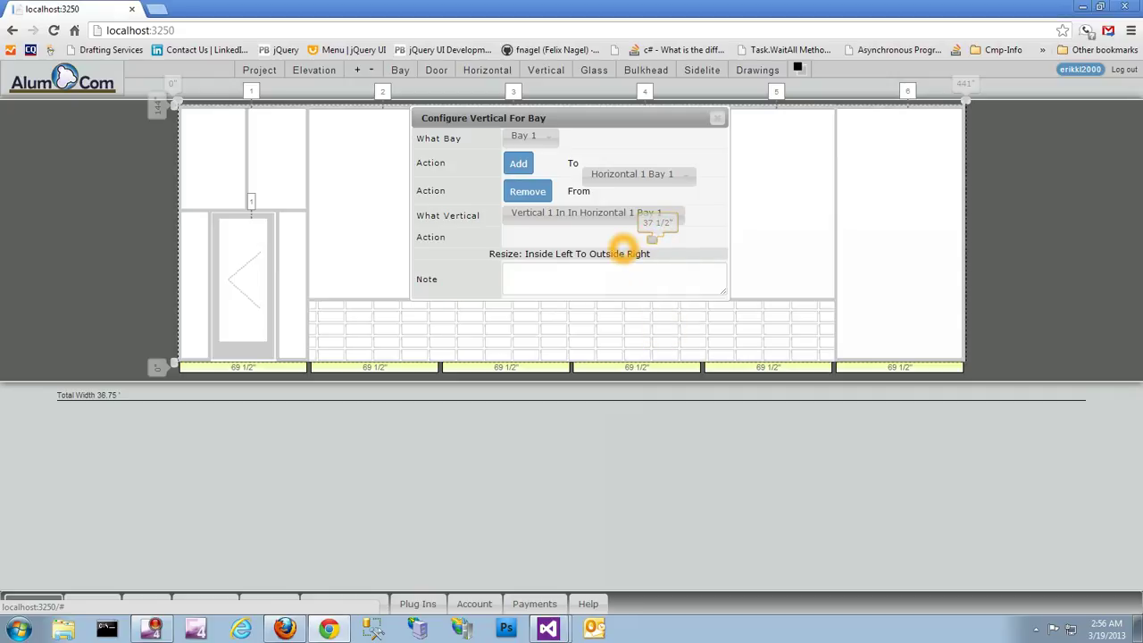
left_click(717, 118)
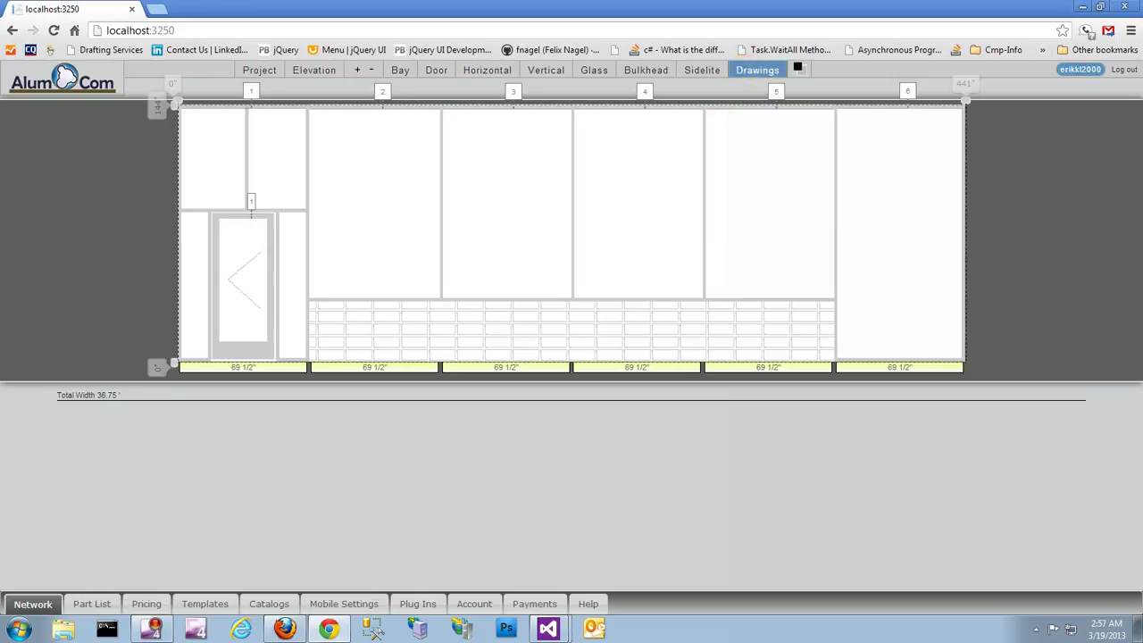
- Examine the vertical above the door and its dimensions in the shop drawing, and close the drawing
left_click(743, 70)
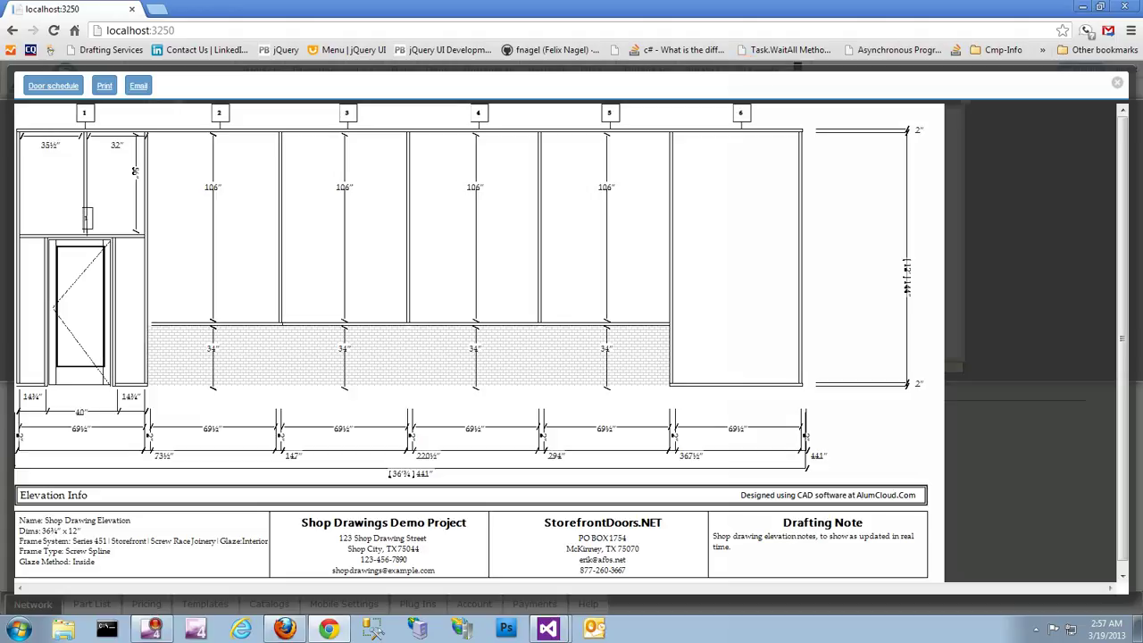
left_click(141, 332)
left_click(169, 342)
left_click(103, 223)
left_click(94, 165)
left_click(112, 157)
left_click(126, 174)
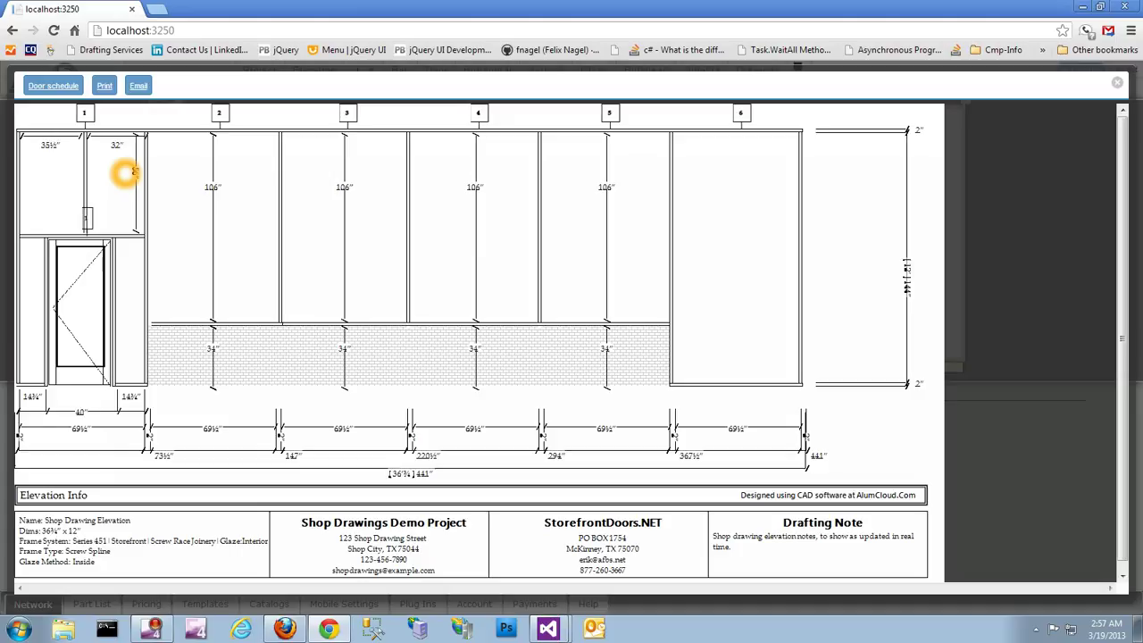
left_click(200, 226)
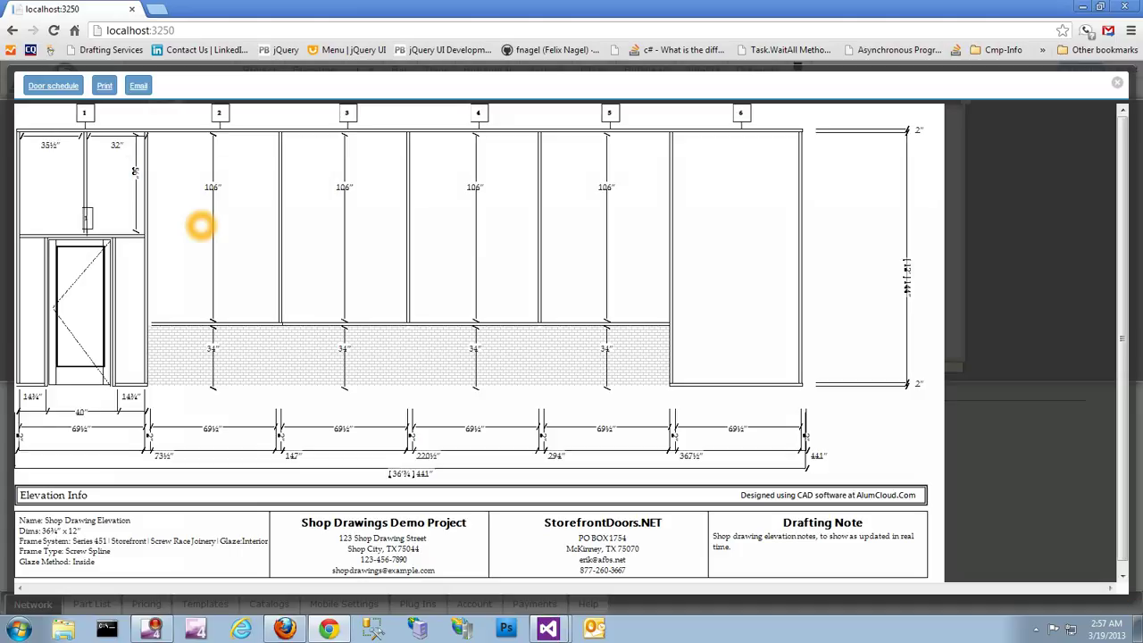
left_click(313, 180)
left_click(559, 134)
left_click(840, 131)
left_click(1117, 82)
left_click(763, 135)
- Add a horizontal at a height of 86 to Bay 2
left_click(357, 69)
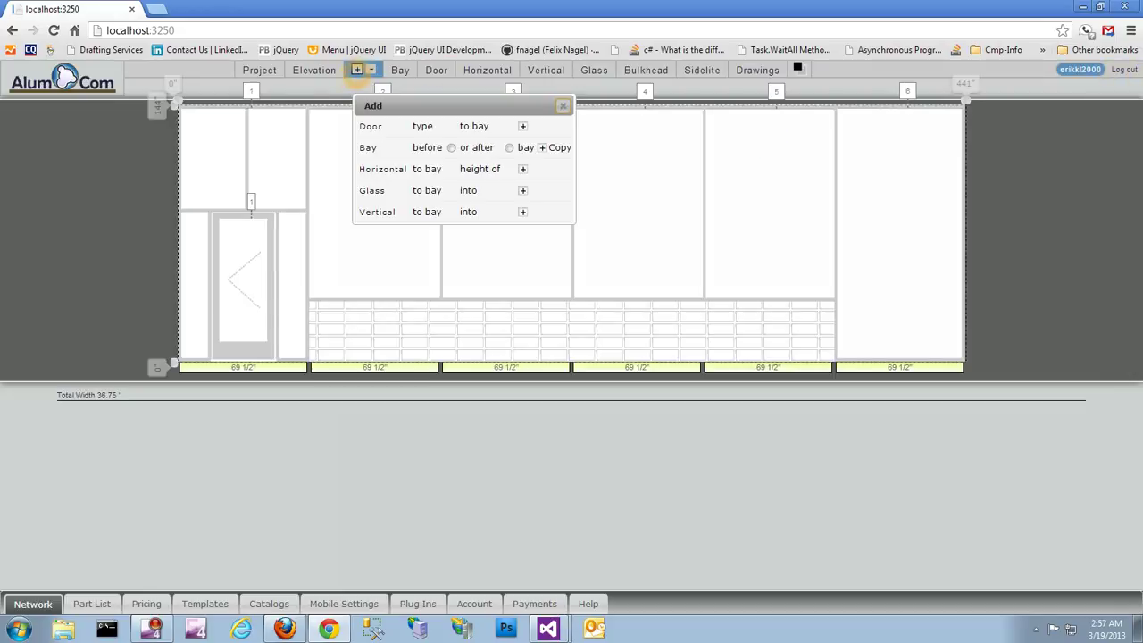
left_click_drag(382, 107, 401, 107)
left_click(490, 168)
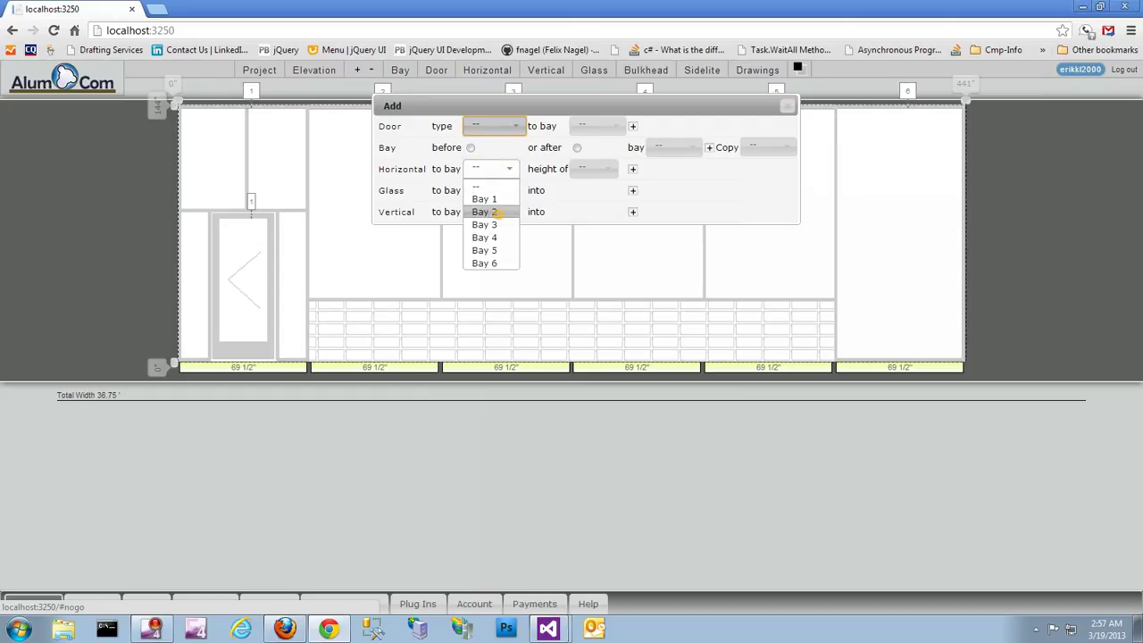
left_click(487, 212)
left_click(589, 168)
scroll(585, 239, "down", 10)
scroll(589, 241, "down", 15)
scroll(596, 243, "up", 5)
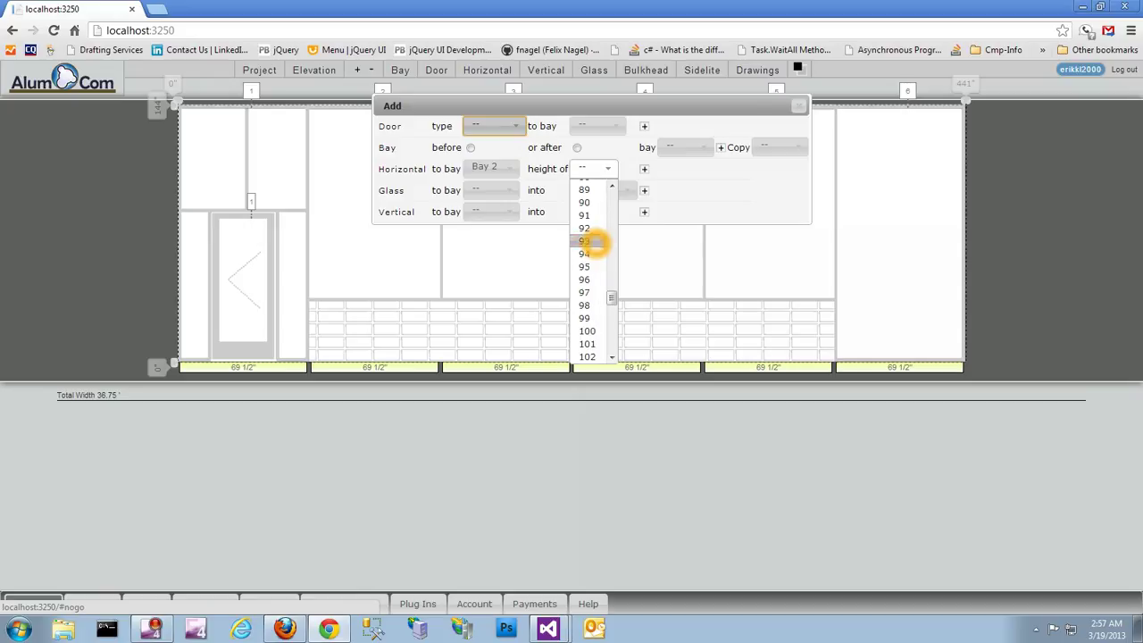
left_click(586, 223)
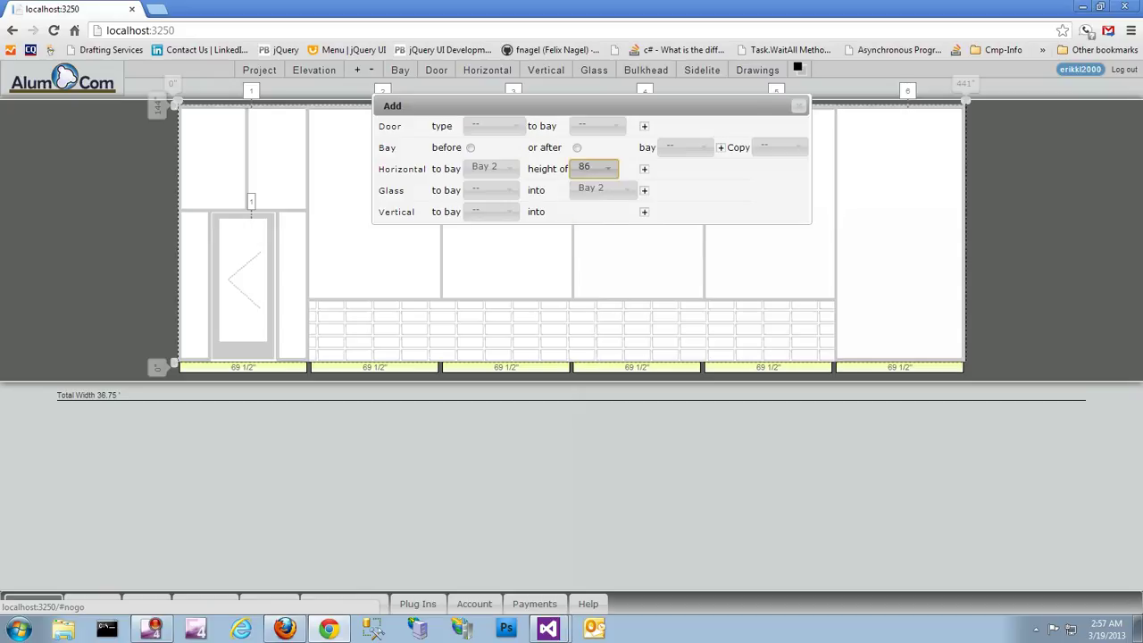
left_click(644, 169)
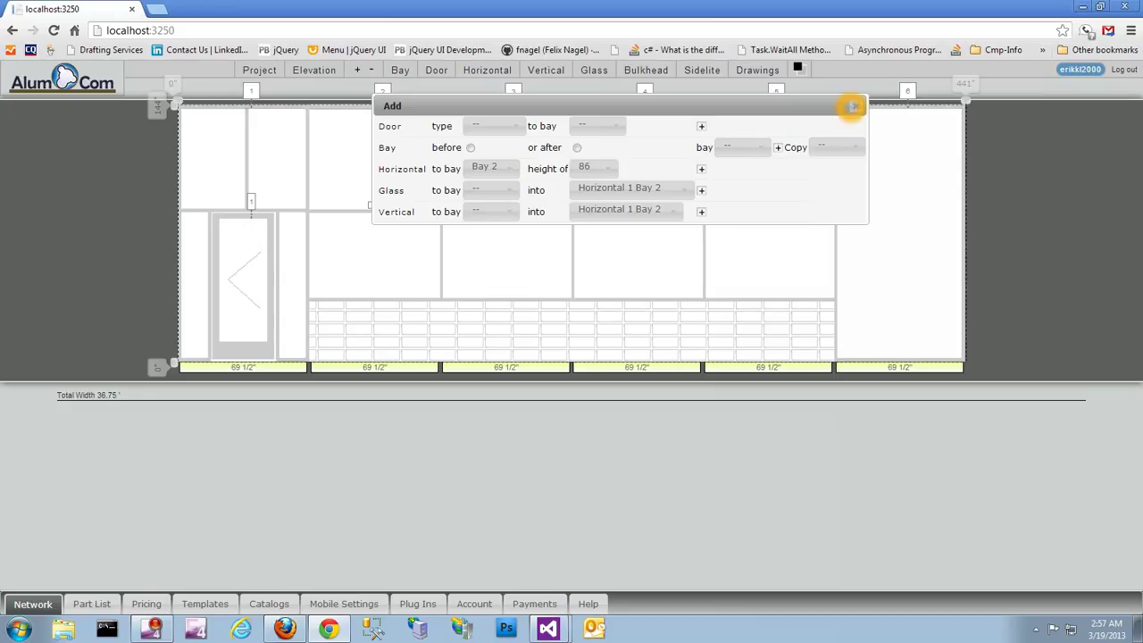
left_click(853, 107)
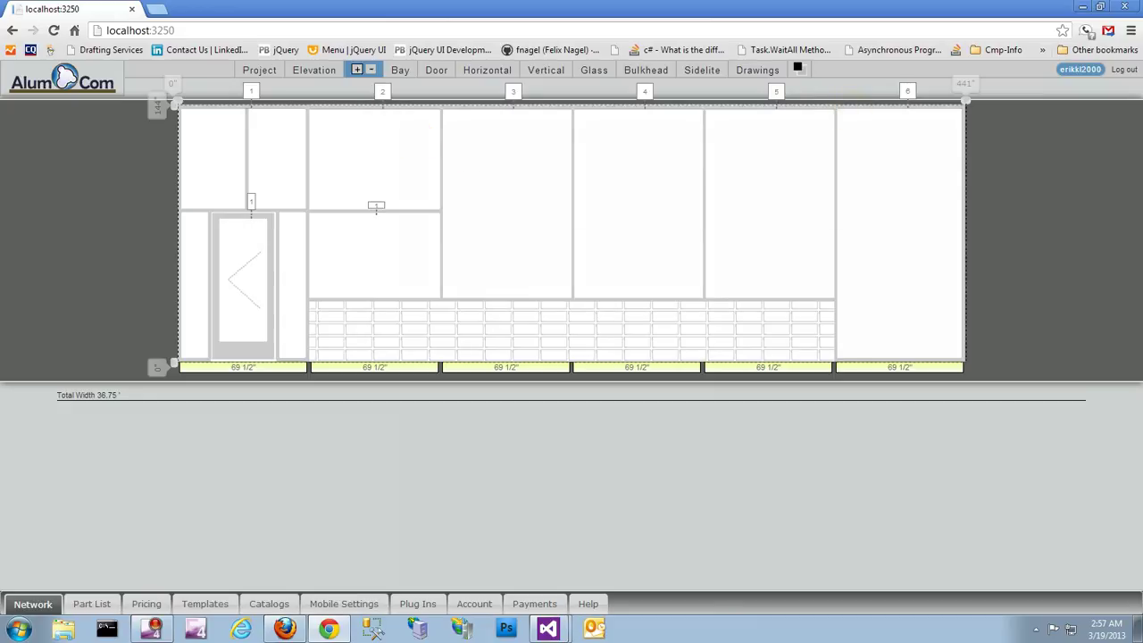
- View the shop drawing with the Bay 2 horizontal, check the door schedule, and return to the elevation
left_click(739, 70)
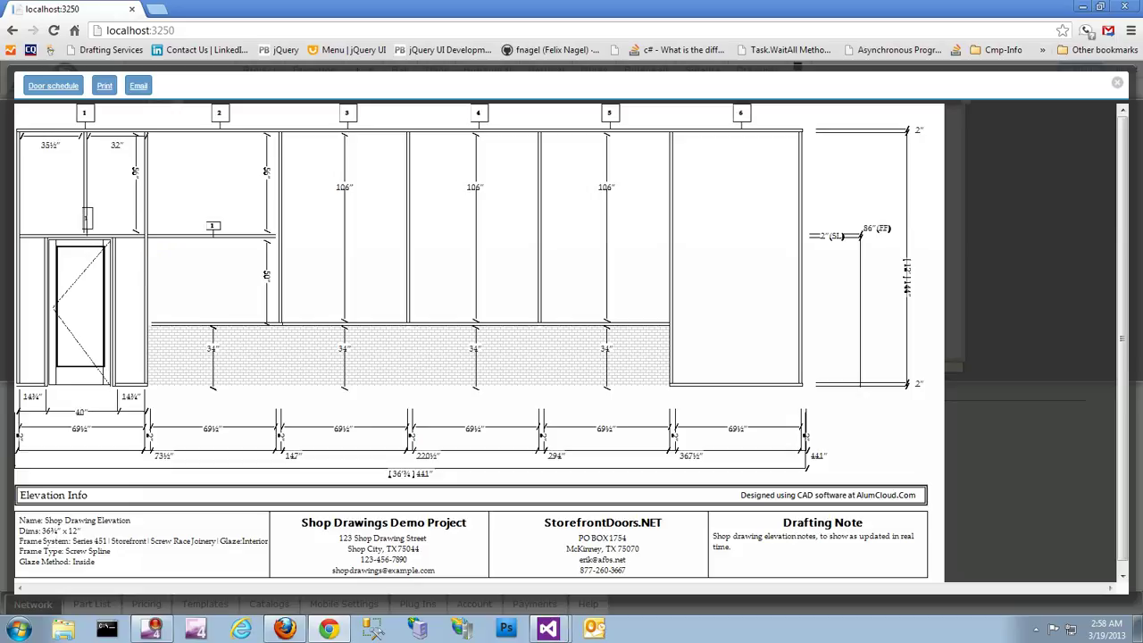
left_click(53, 86)
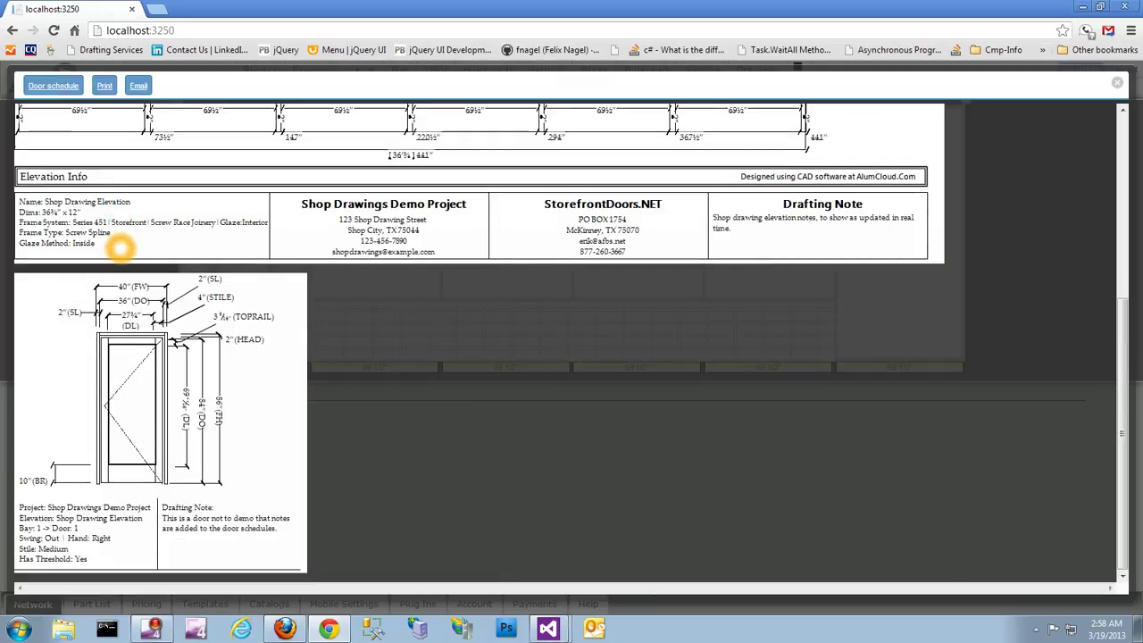
scroll(120, 248, "up", 3)
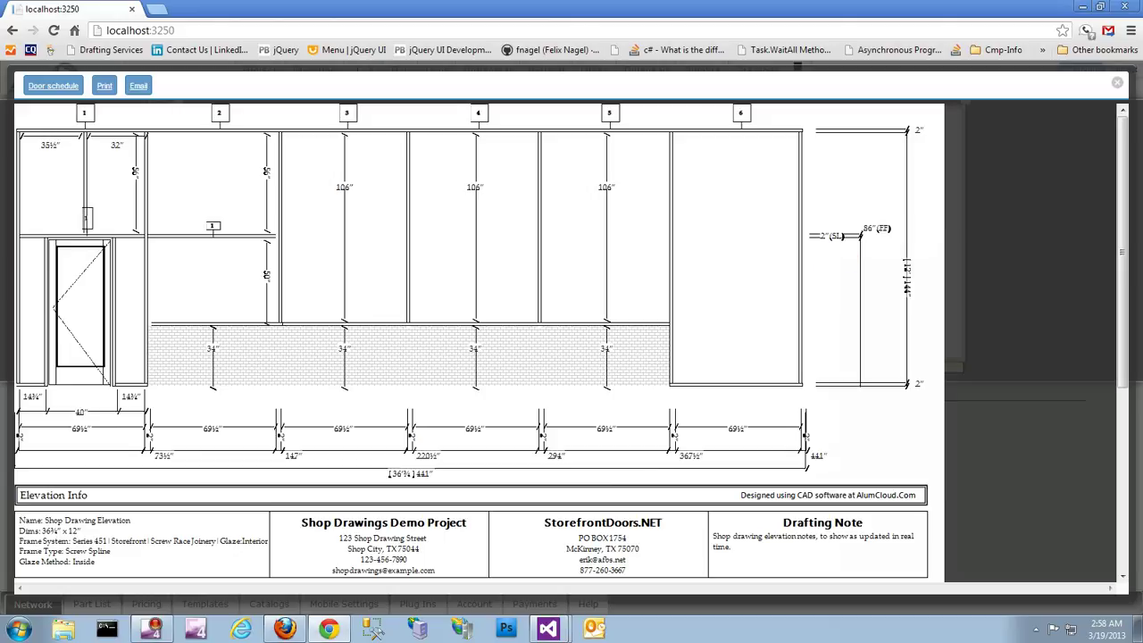
- Close the shop drawing and add a vertical into Horizontal 1 of Bay 2
left_click(868, 232)
left_click(1117, 84)
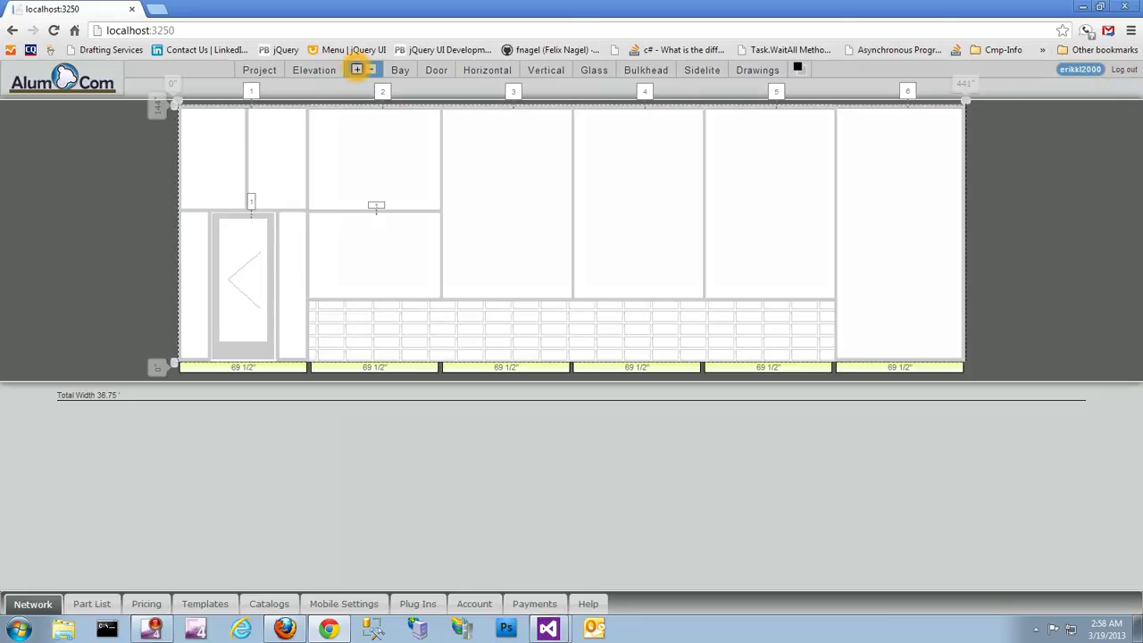
left_click(356, 69)
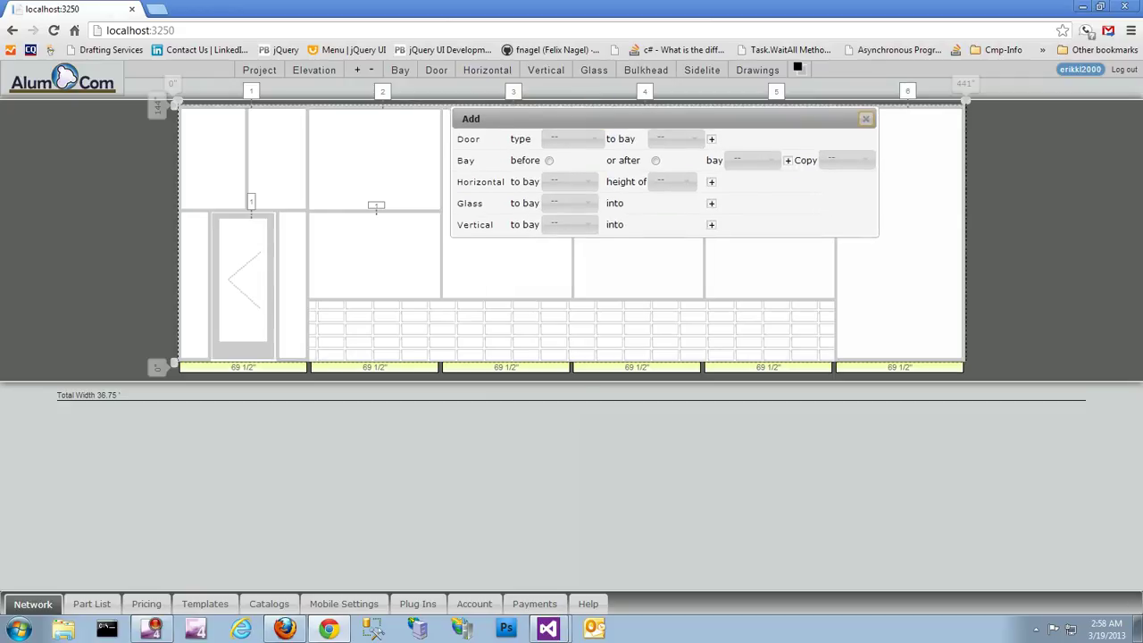
left_click(564, 234)
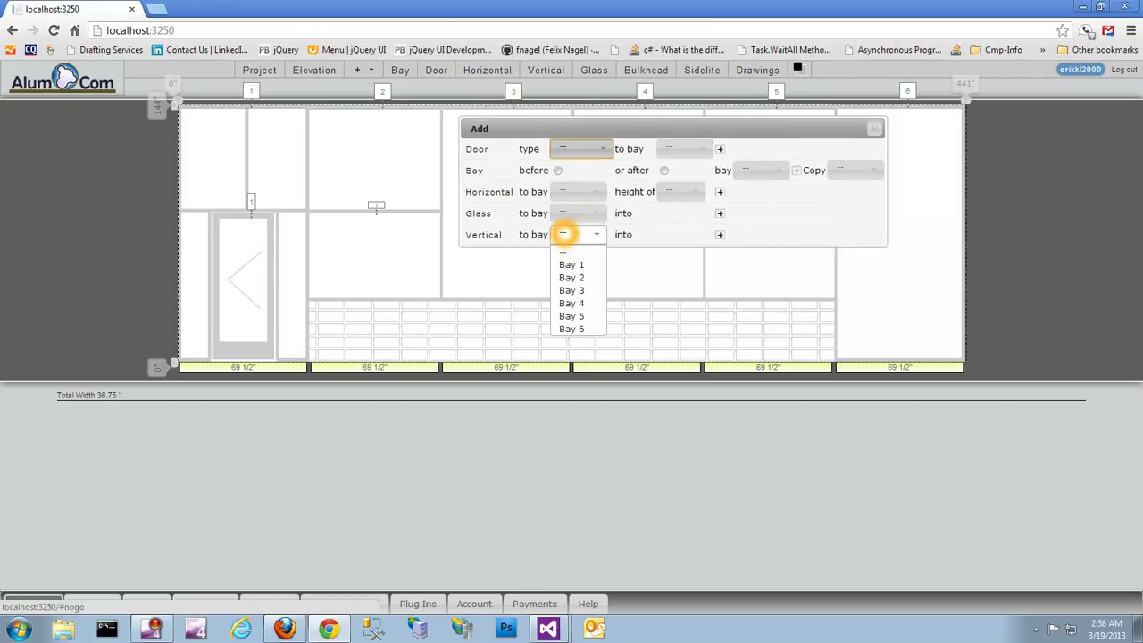
left_click(572, 277)
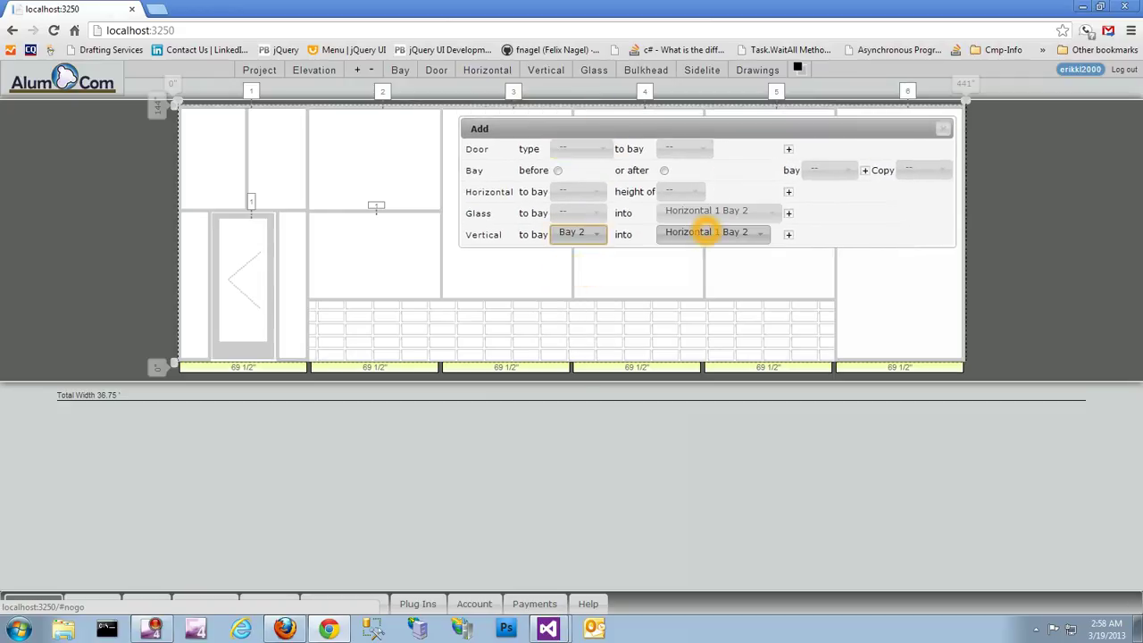
left_click(705, 231)
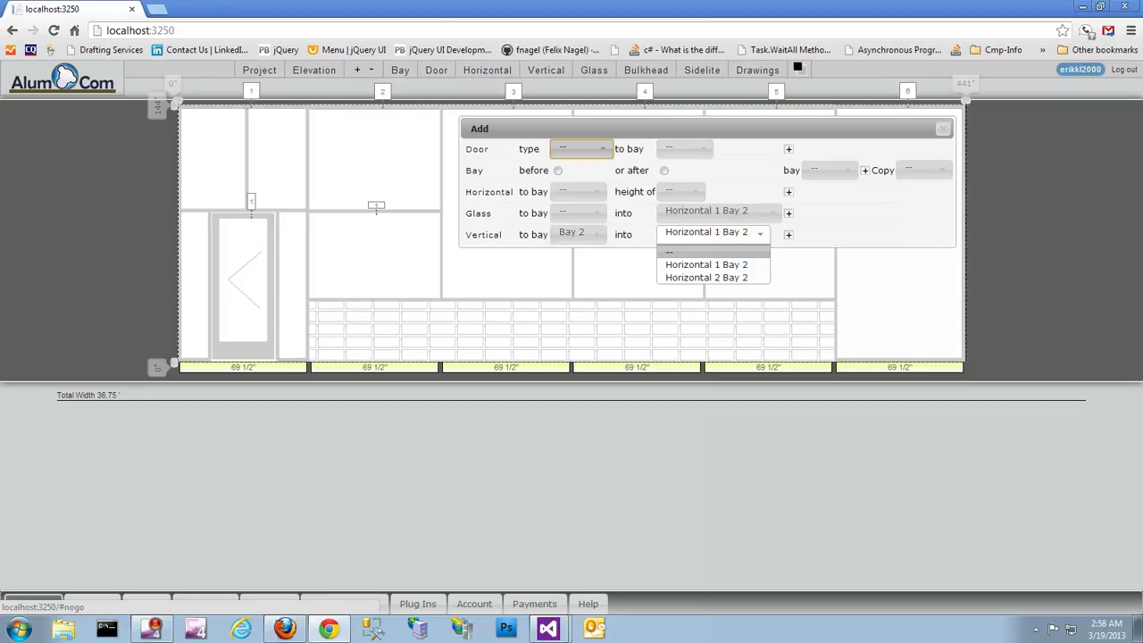
left_click(727, 265)
left_click(788, 234)
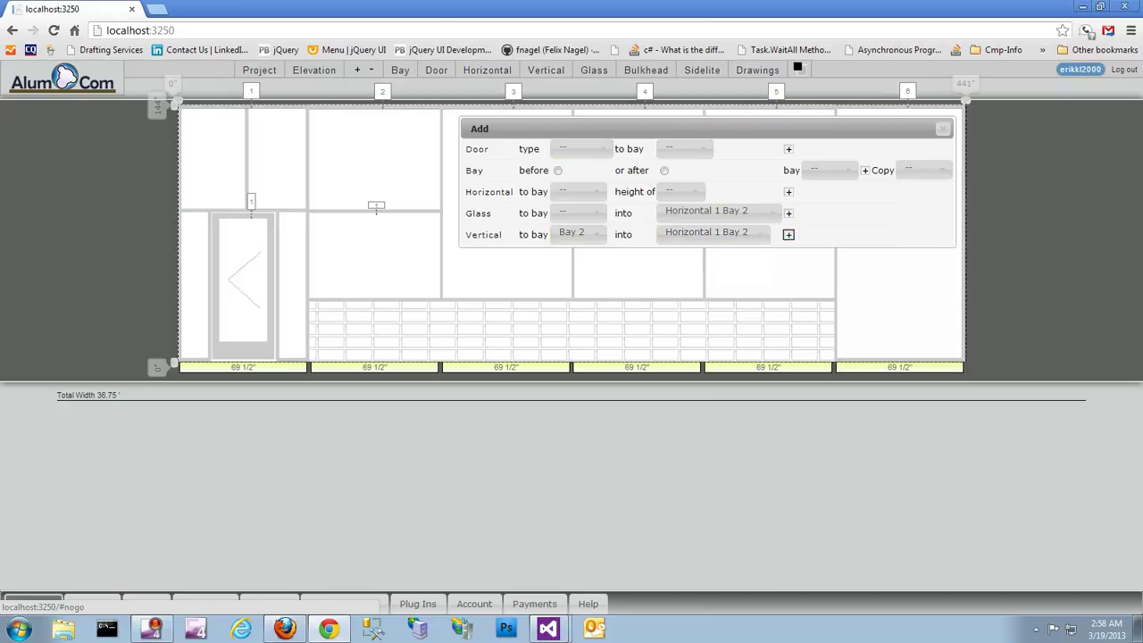
- Add a second vertical into Horizontal 2 of Bay 2 and close the Add dialog
left_click(746, 233)
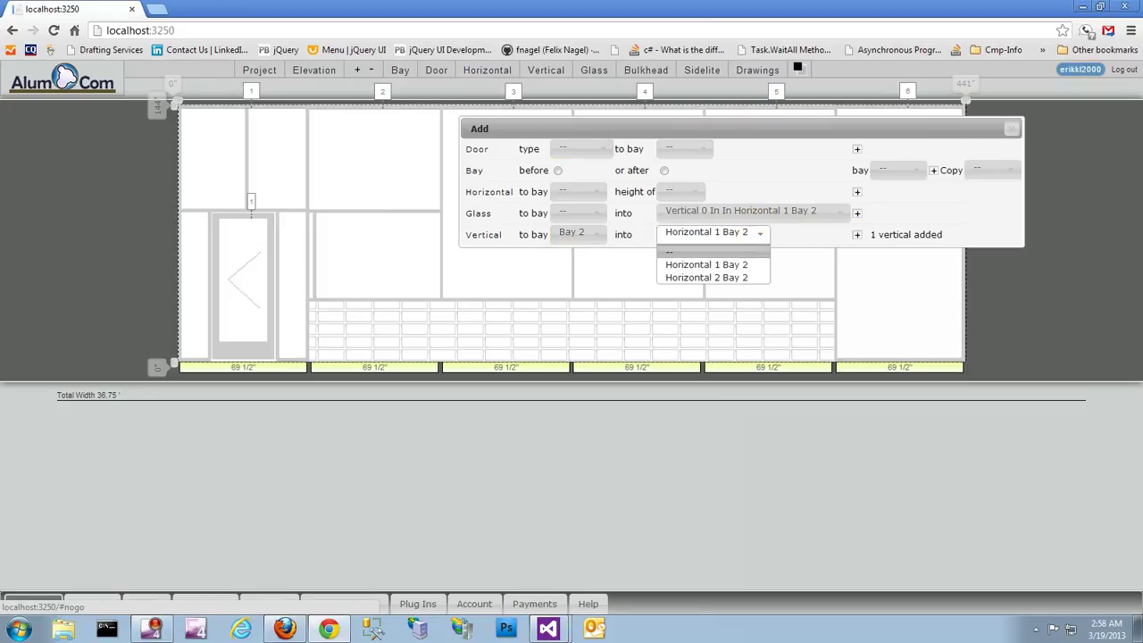
left_click(755, 278)
left_click(857, 235)
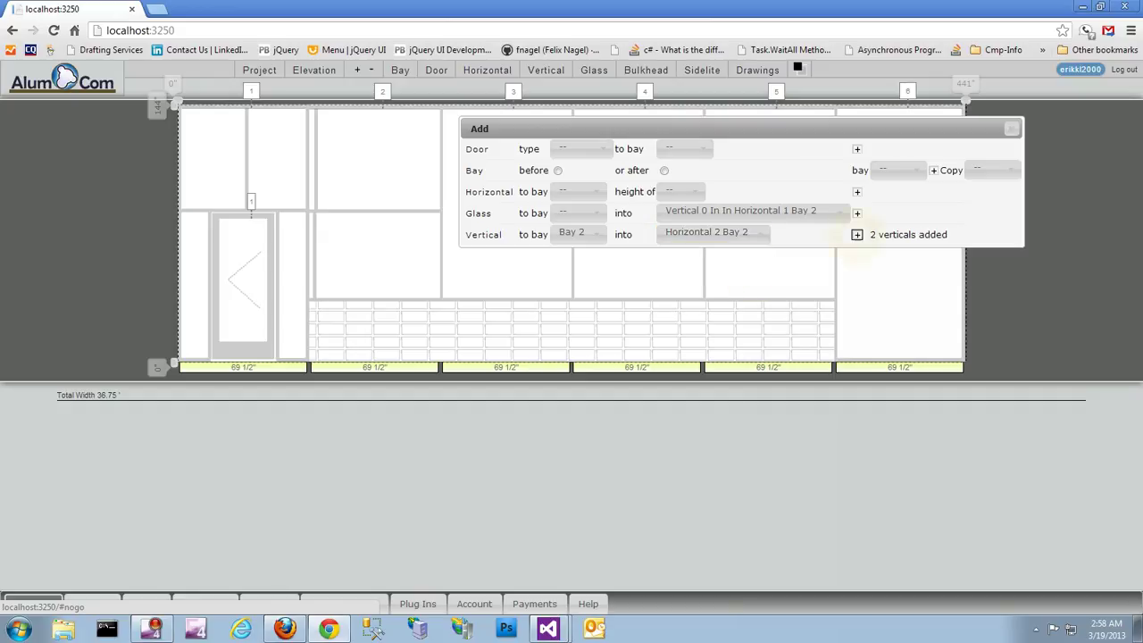
left_click(1010, 129)
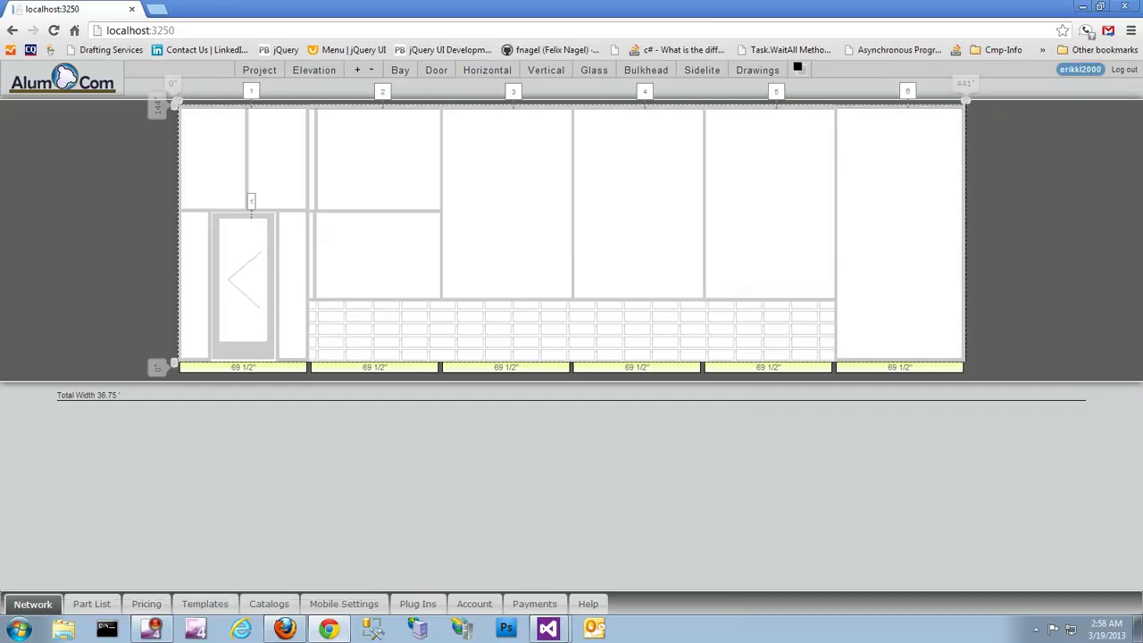
- Resize Vertical 1 in Horizontal 1 of Bay 2 to 39 3/4", inside left to outside right
left_click(549, 70)
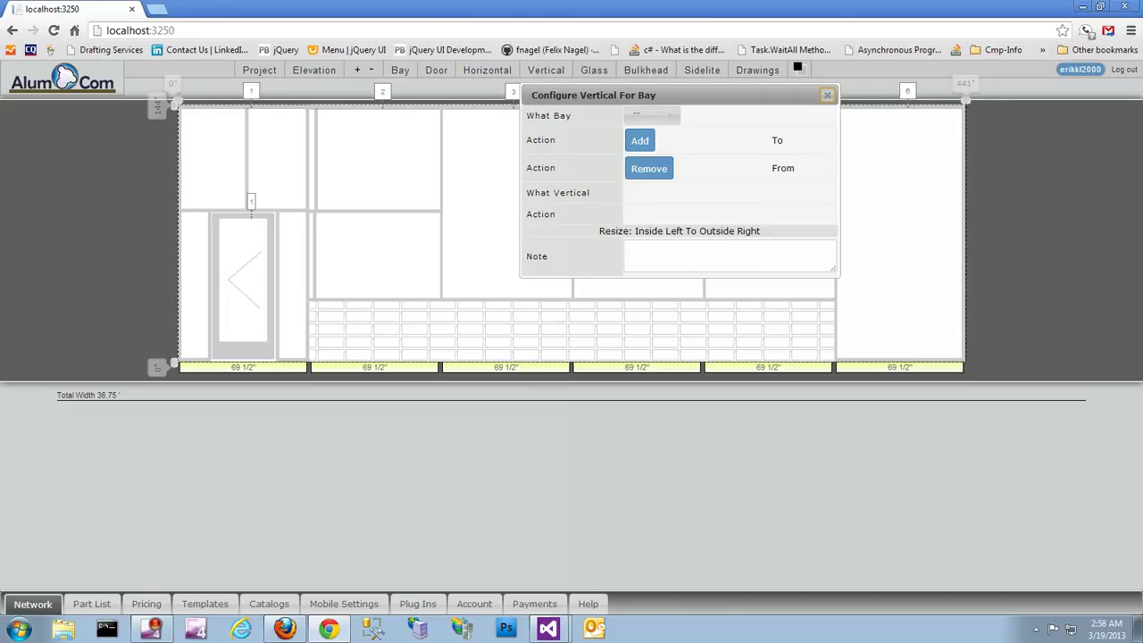
left_click(556, 129)
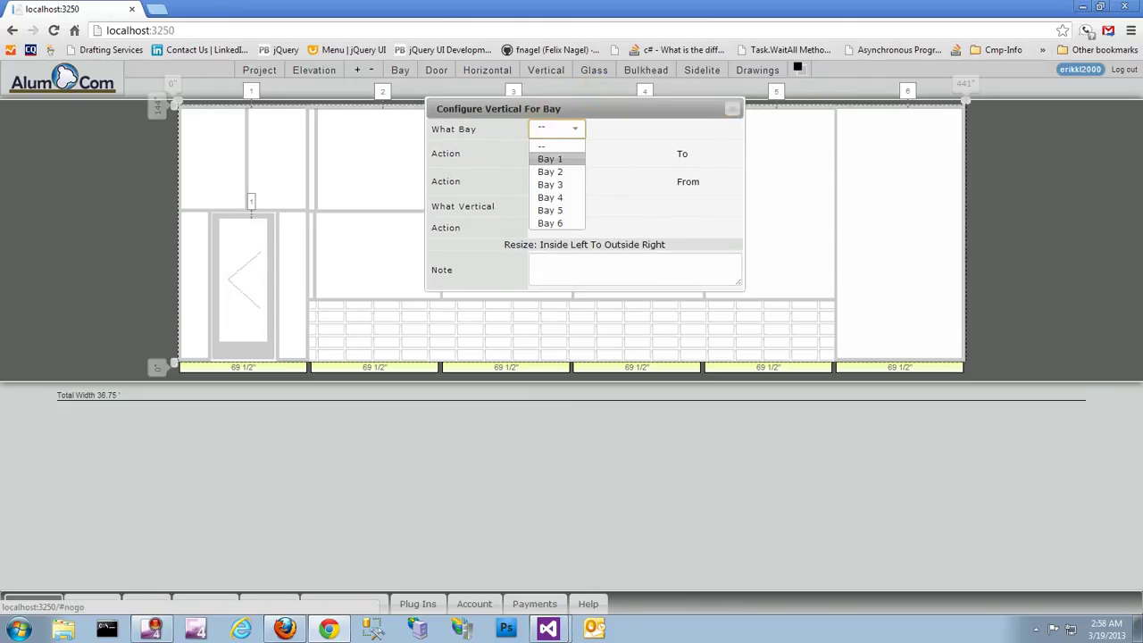
left_click(550, 171)
left_click(657, 166)
left_click(634, 197)
left_click(625, 206)
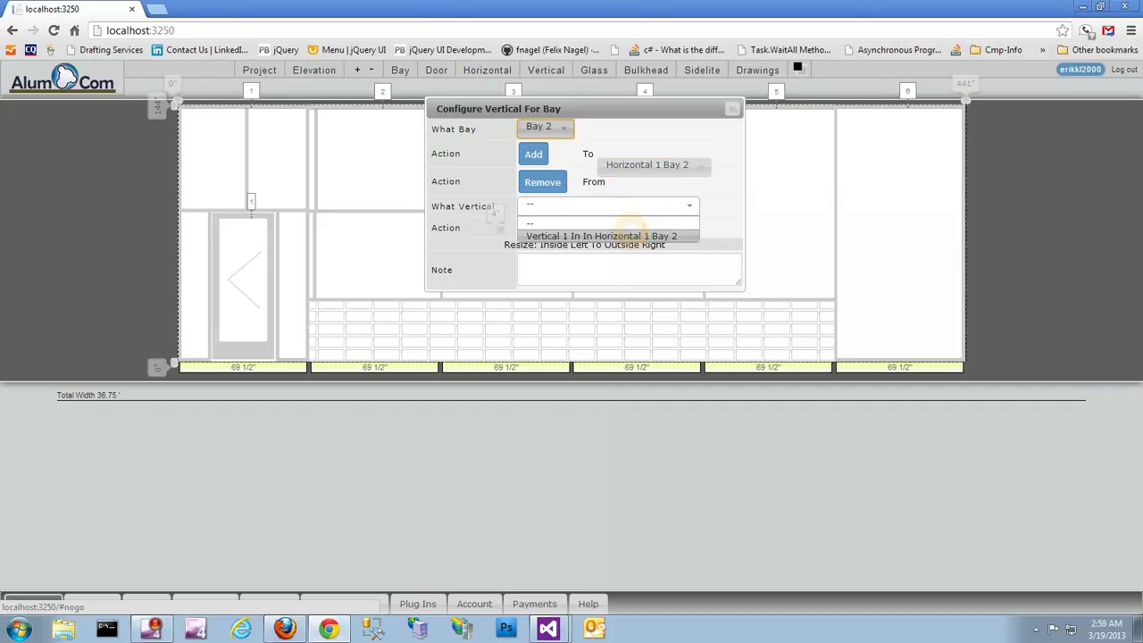
left_click(630, 234)
mouse_move(500, 224)
left_mouse_down()
mouse_move(696, 229)
mouse_move(678, 229)
left_mouse_up()
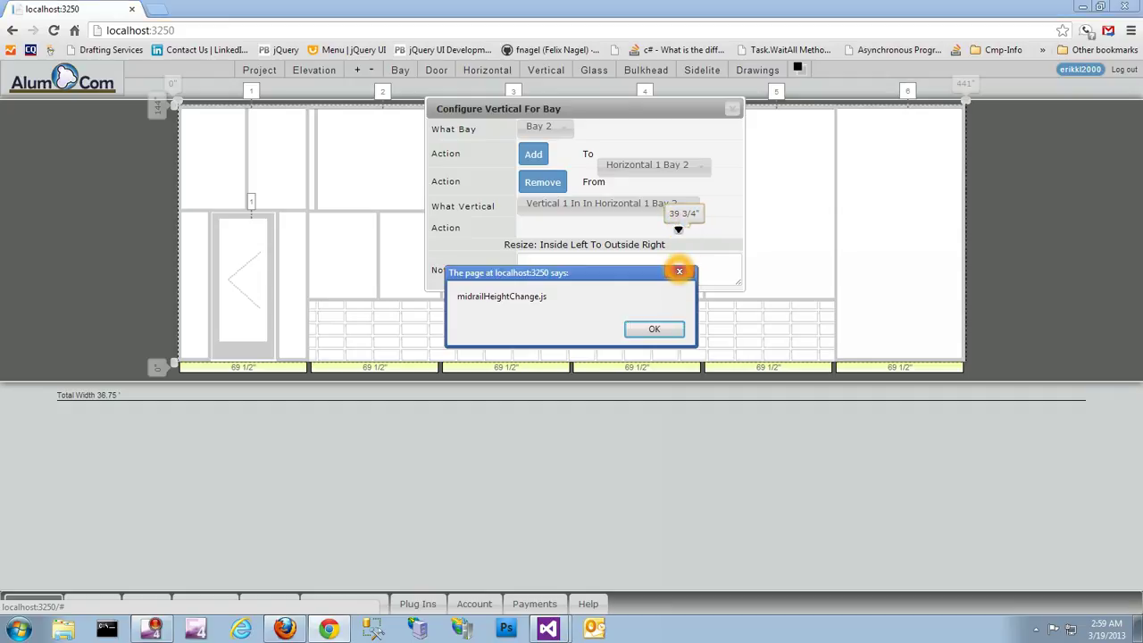
left_click(679, 271)
- Resize Vertical 1 in Horizontal 2 of Bay 2 to 39 3/4" and close the vertical configuration
left_click(592, 204)
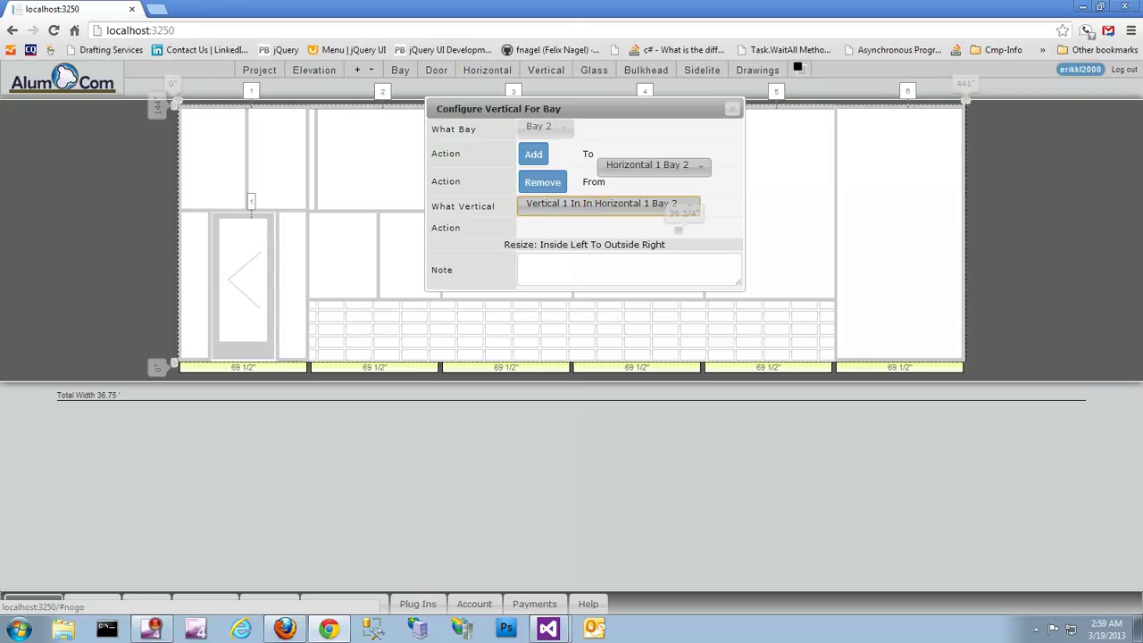
left_click(616, 166)
left_click(614, 209)
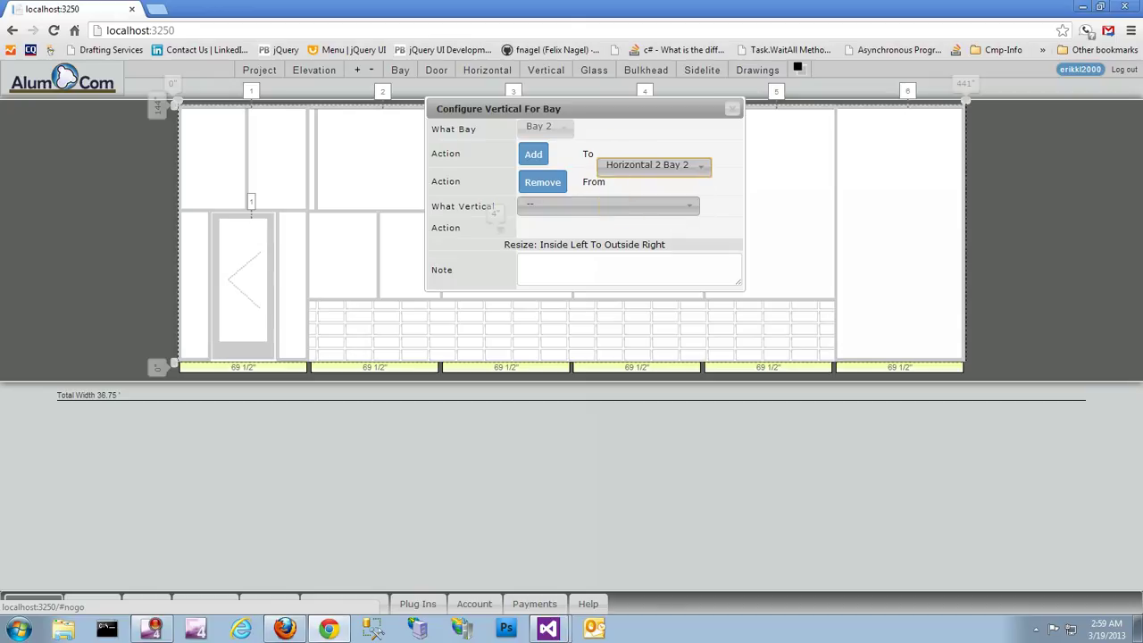
left_click(612, 206)
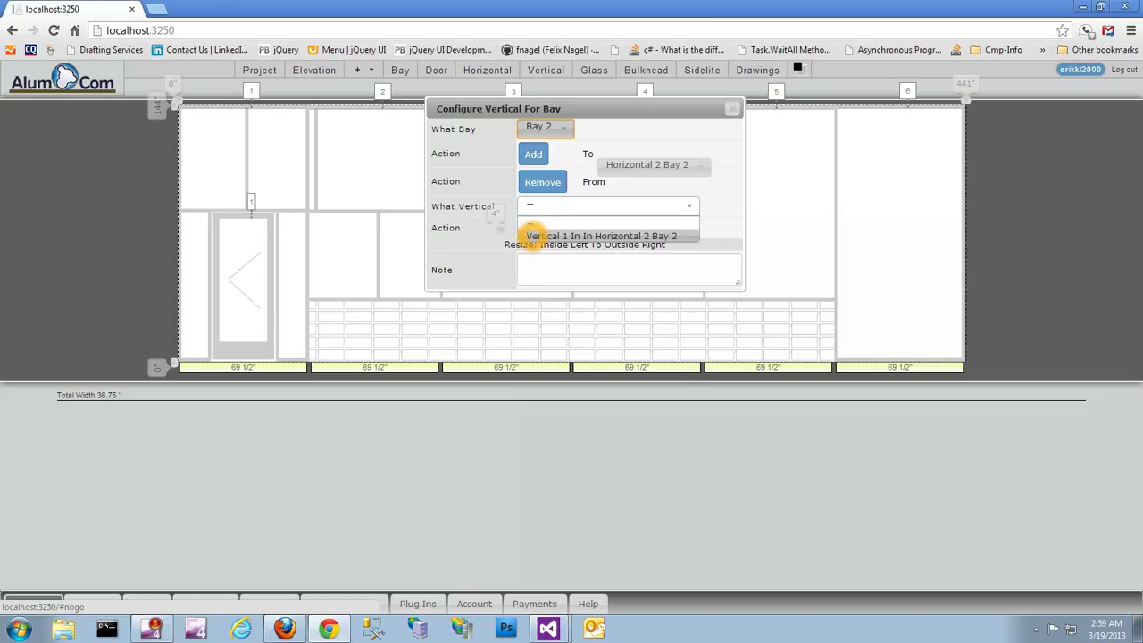
left_click(534, 236)
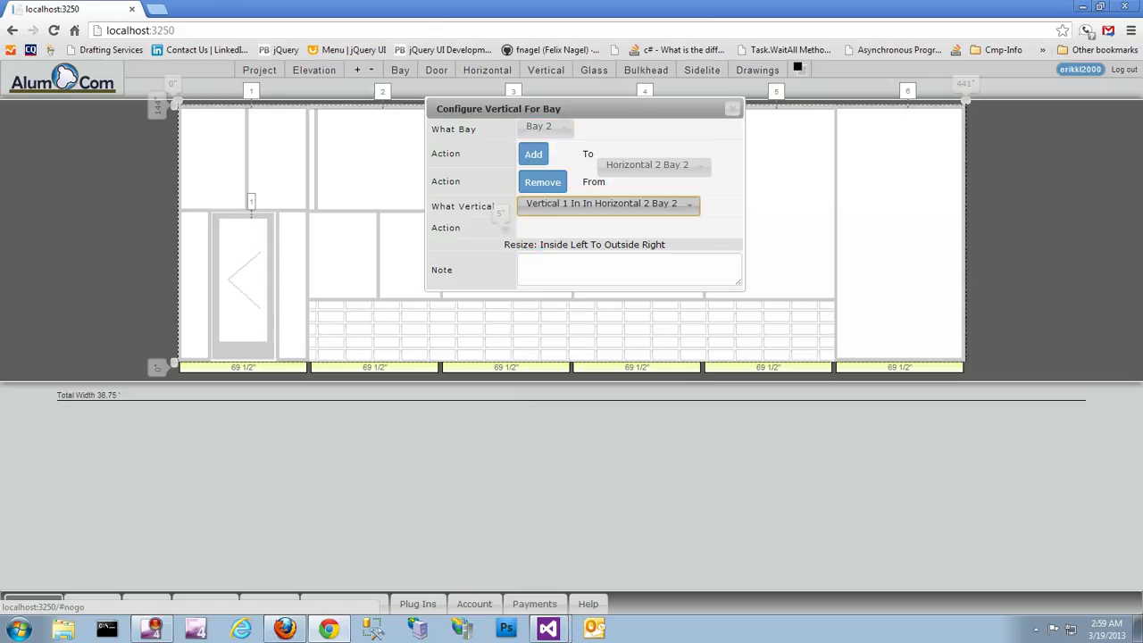
left_click_drag(506, 228, 683, 226)
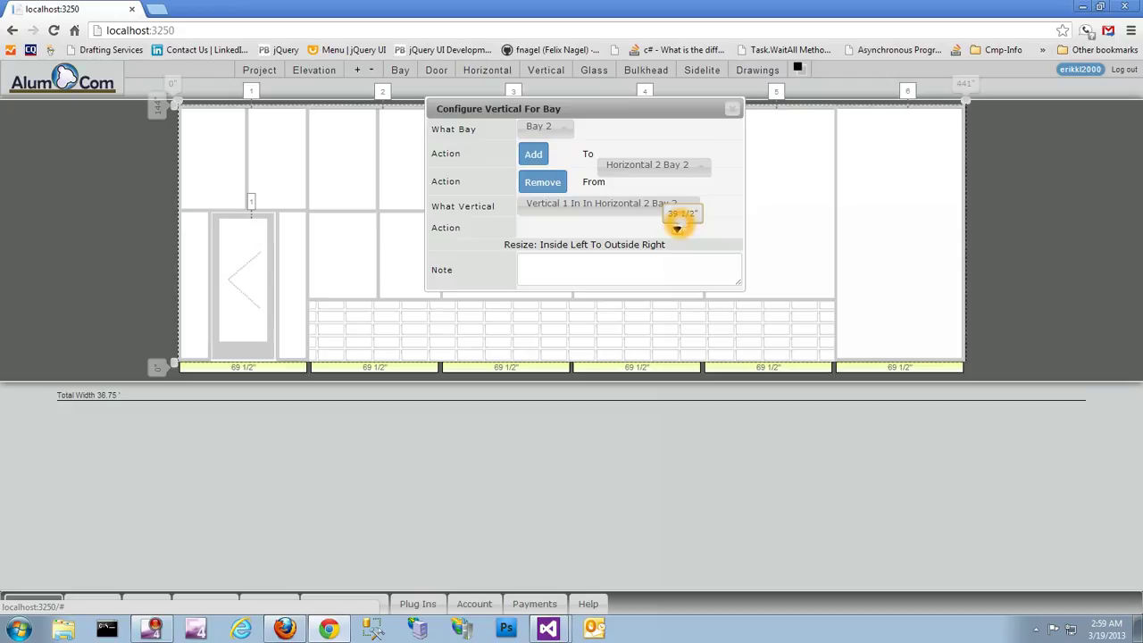
left_click_drag(678, 227, 678, 229)
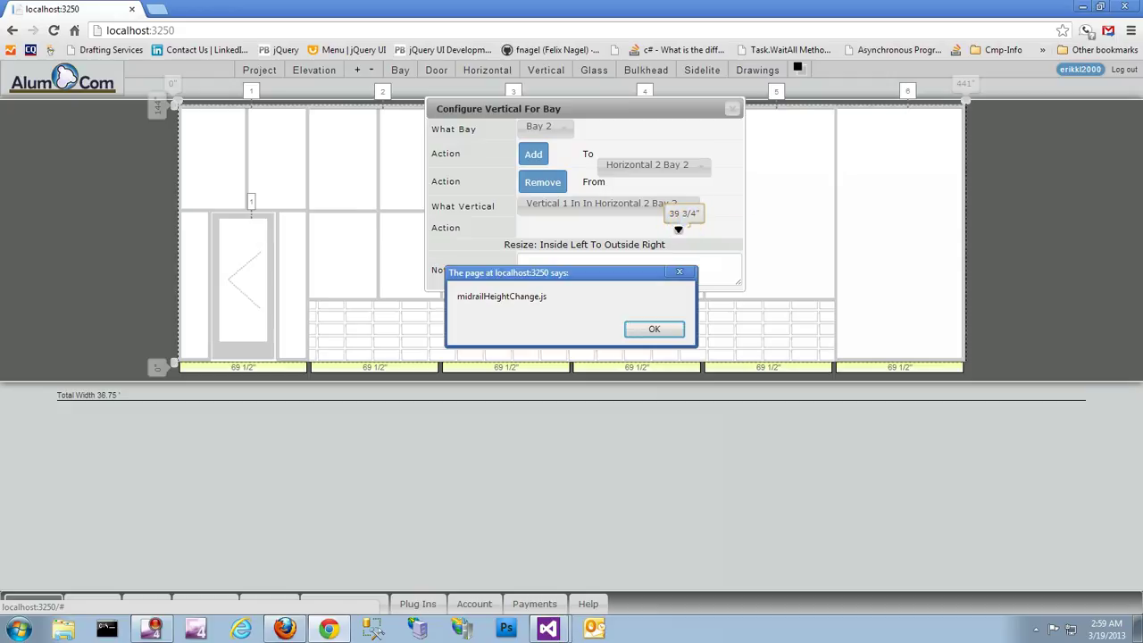
key("Return")
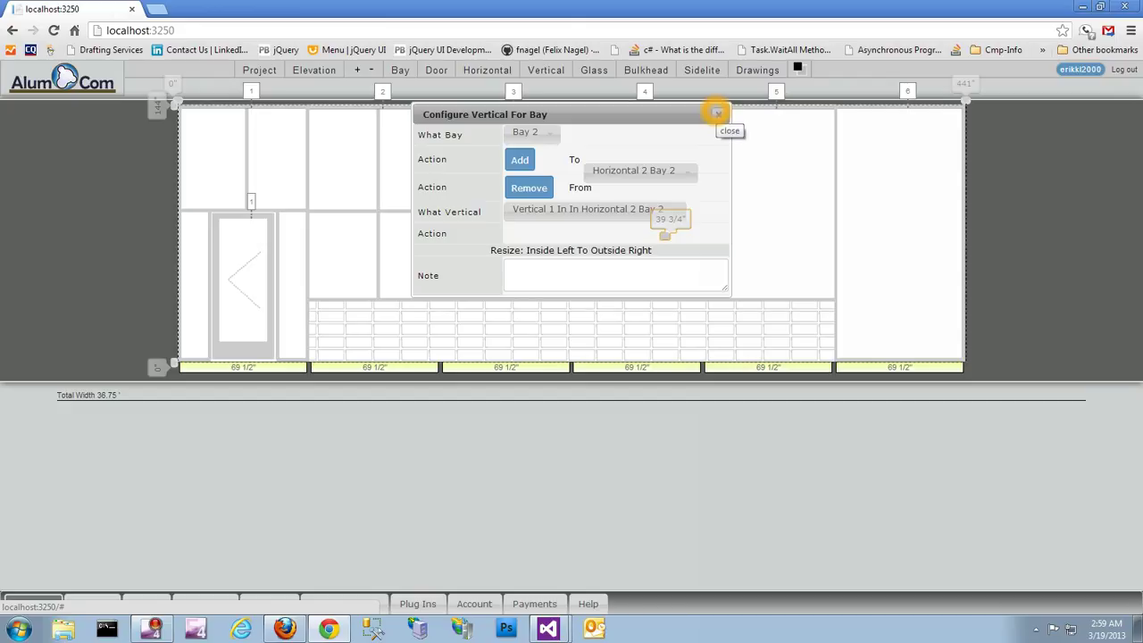
left_click(716, 113)
- Examine the two Bay 2 verticals and their dimensions in the shop drawing, and return to the elevation
left_click(756, 70)
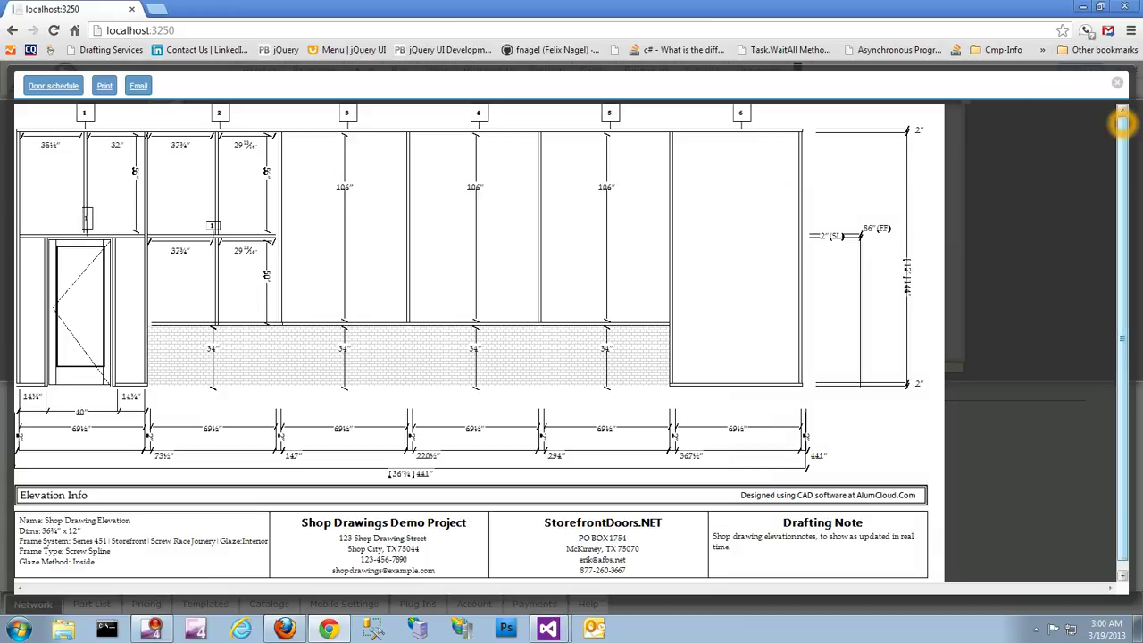
left_click_drag(1121, 156, 1121, 165)
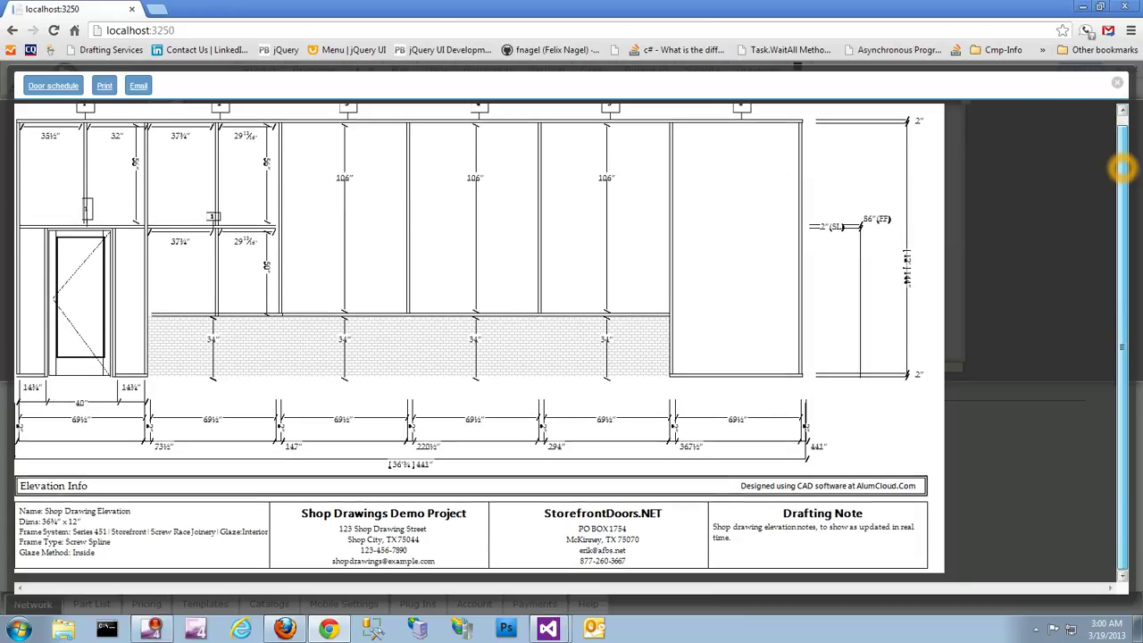
left_click_drag(1119, 140, 1117, 122)
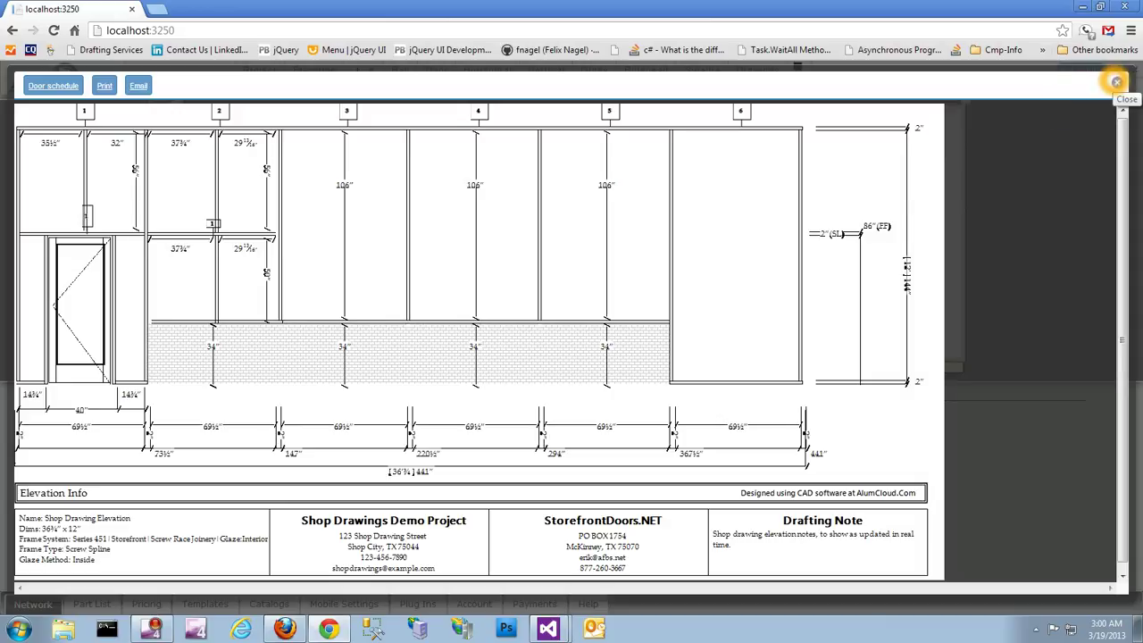
left_click(1116, 82)
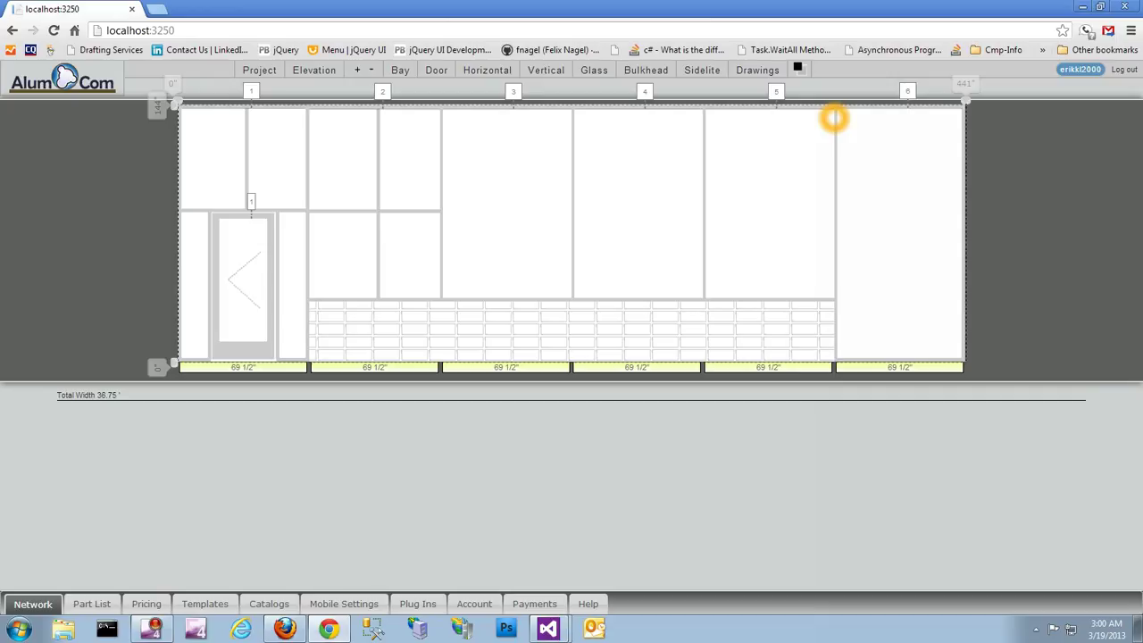
left_click(757, 69)
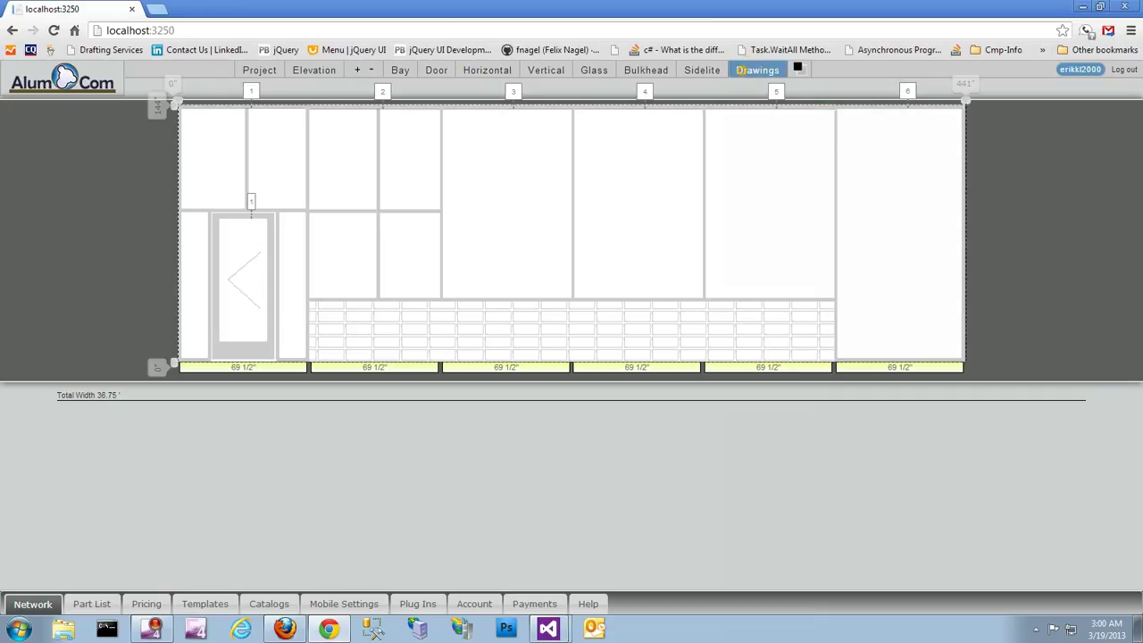
left_click(750, 177)
left_click(836, 163)
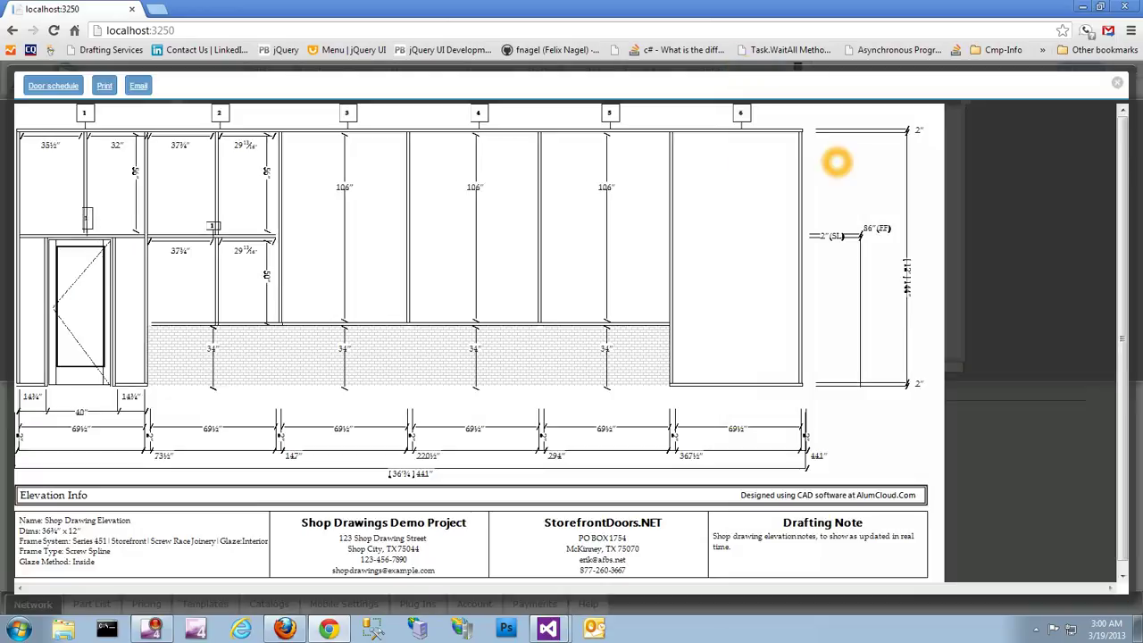
left_click(1116, 82)
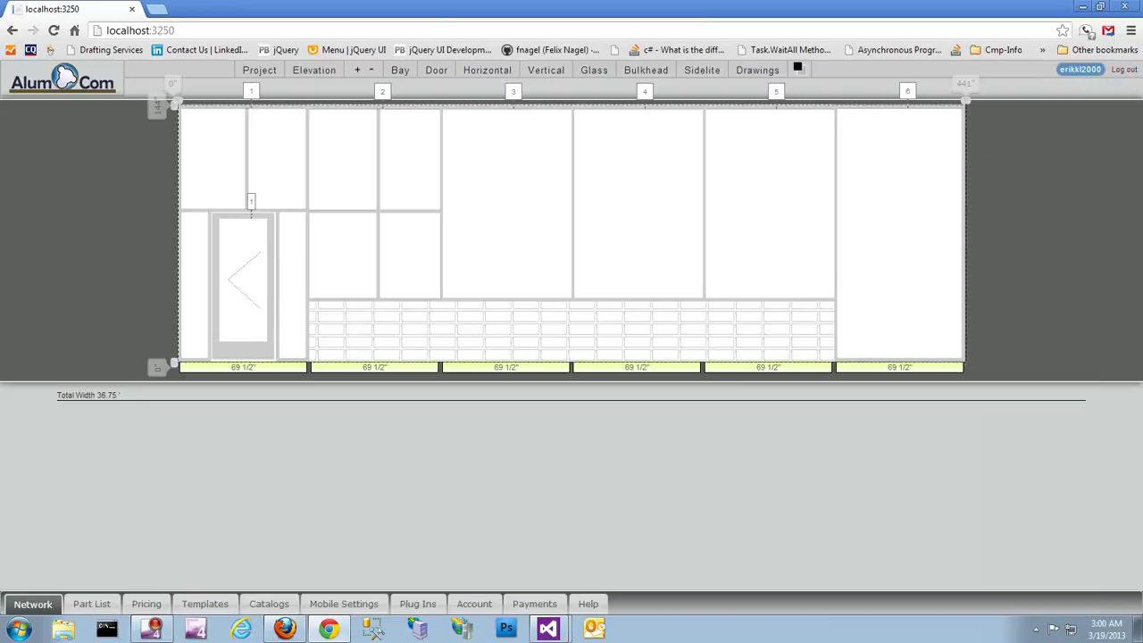
left_click(758, 217)
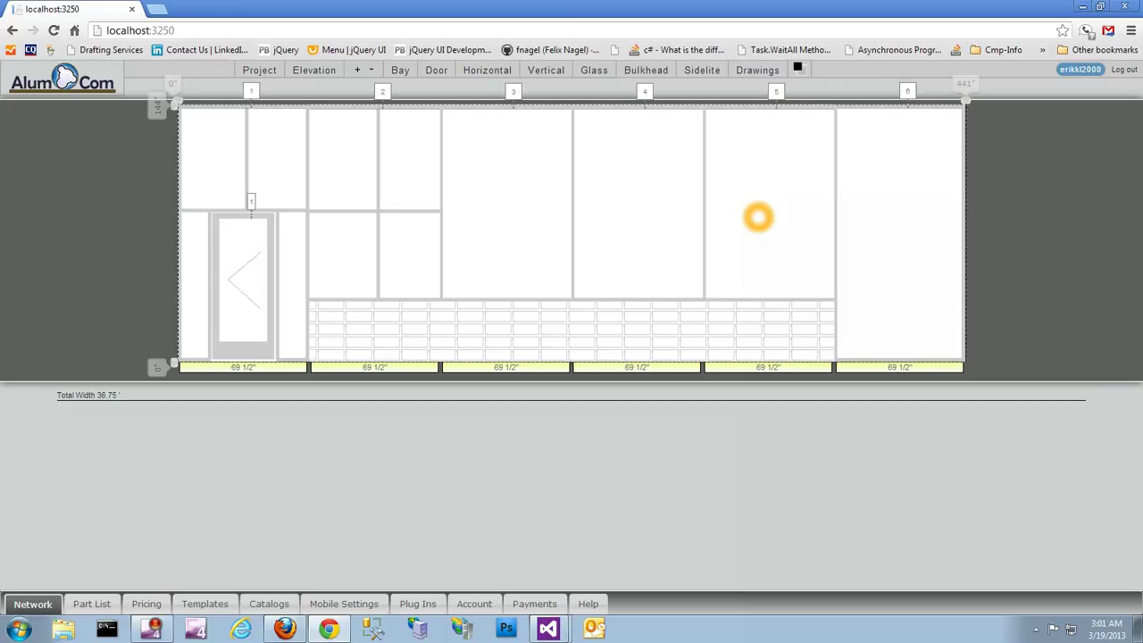
left_click(750, 153)
- Open the account manager and display the project drawings list
left_click(1071, 70)
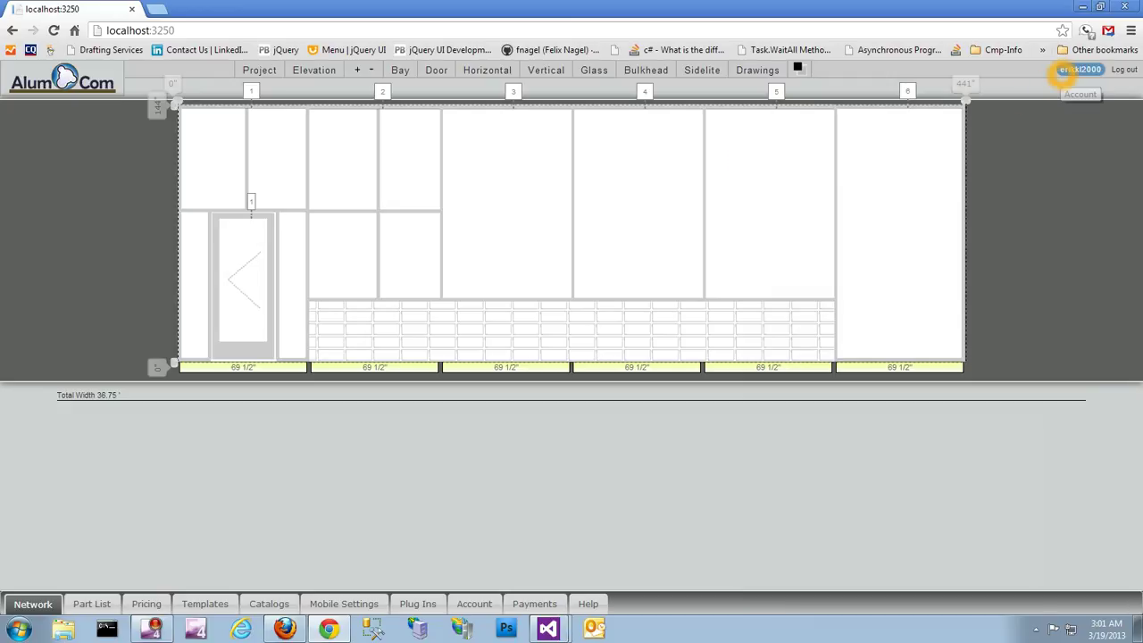
left_click(1071, 70)
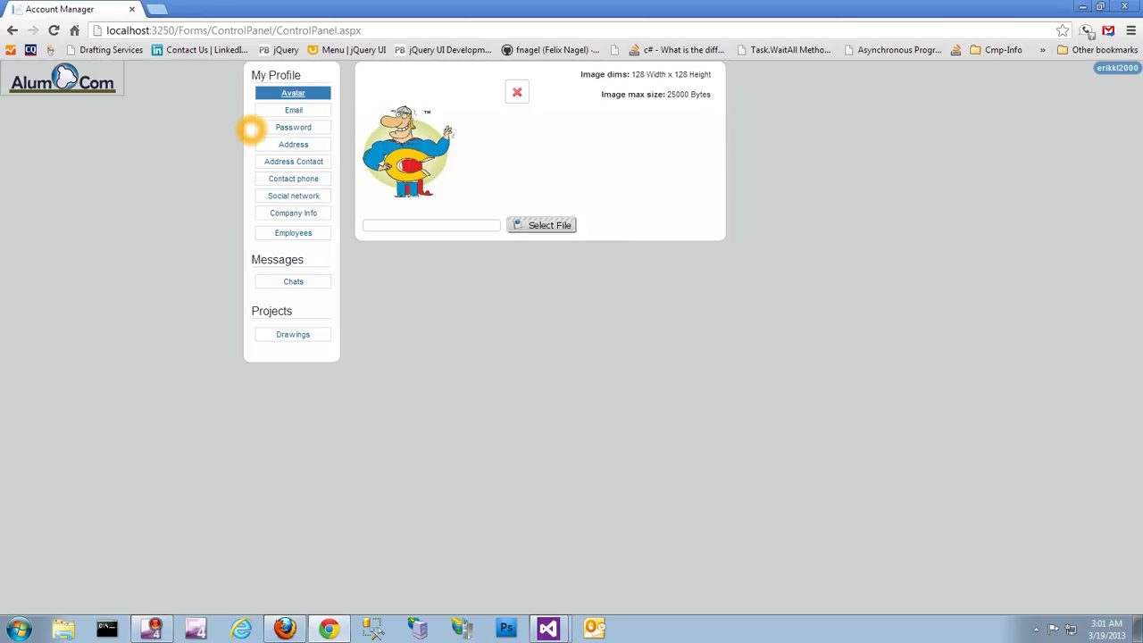
left_click(273, 236)
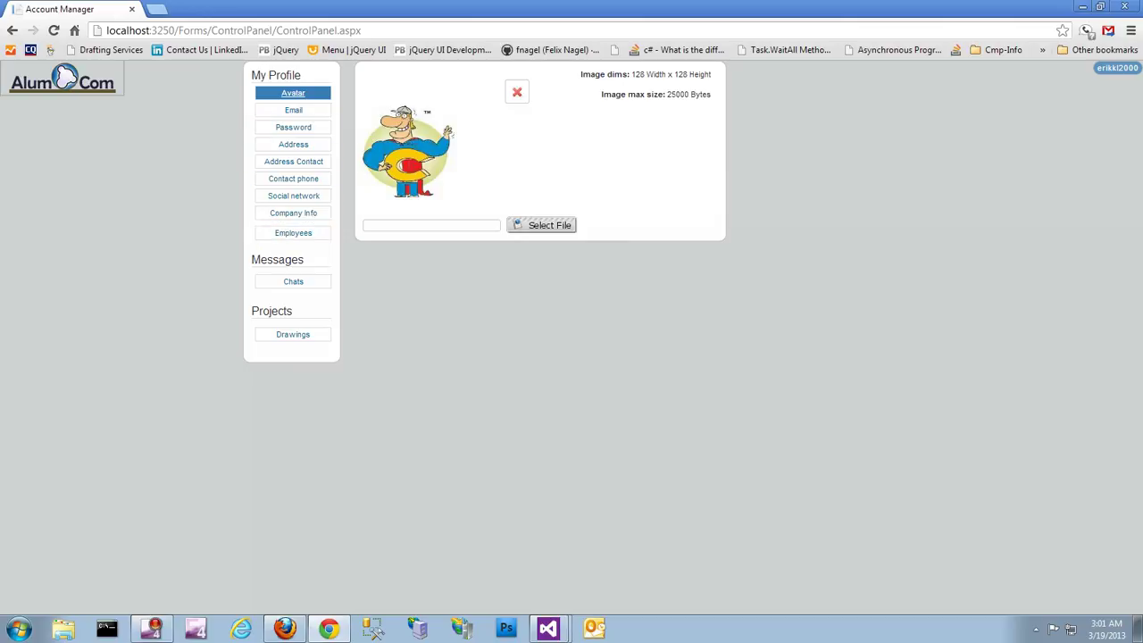
left_click(269, 281)
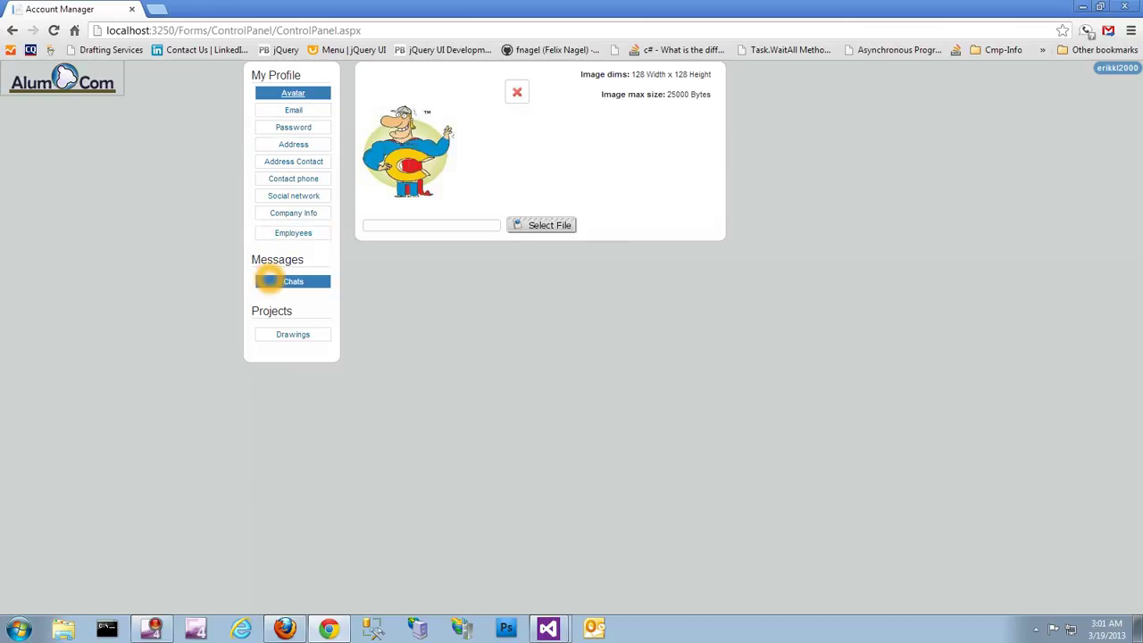
left_click(264, 234)
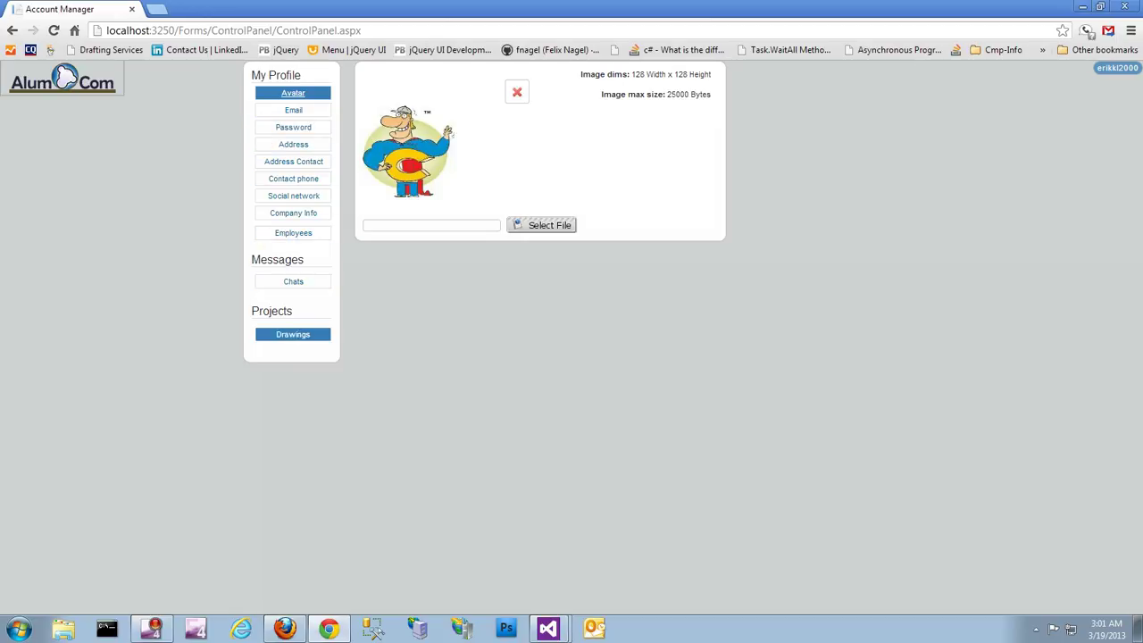
left_click(272, 334)
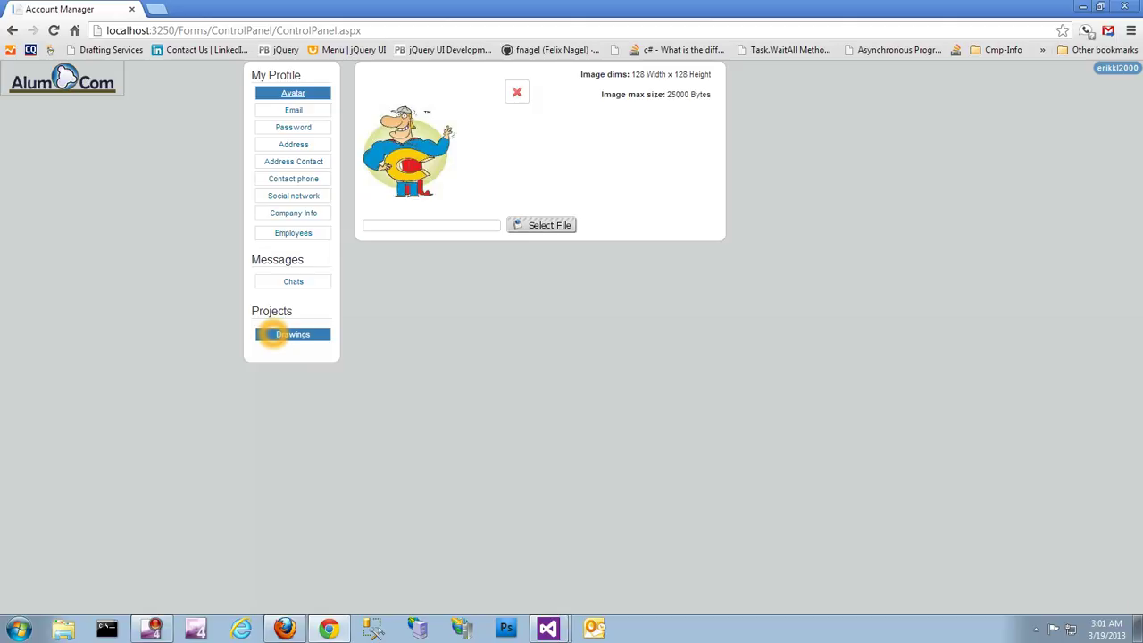
left_click(284, 336)
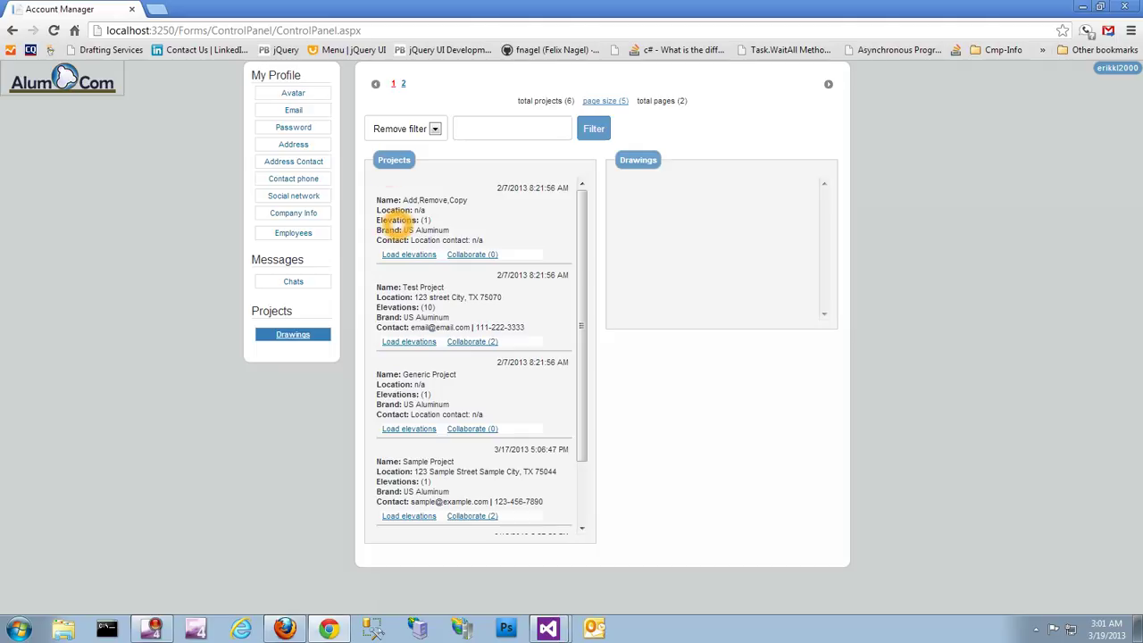
- Set the project list's page size to 88 projects per page
left_click_drag(580, 203, 580, 276)
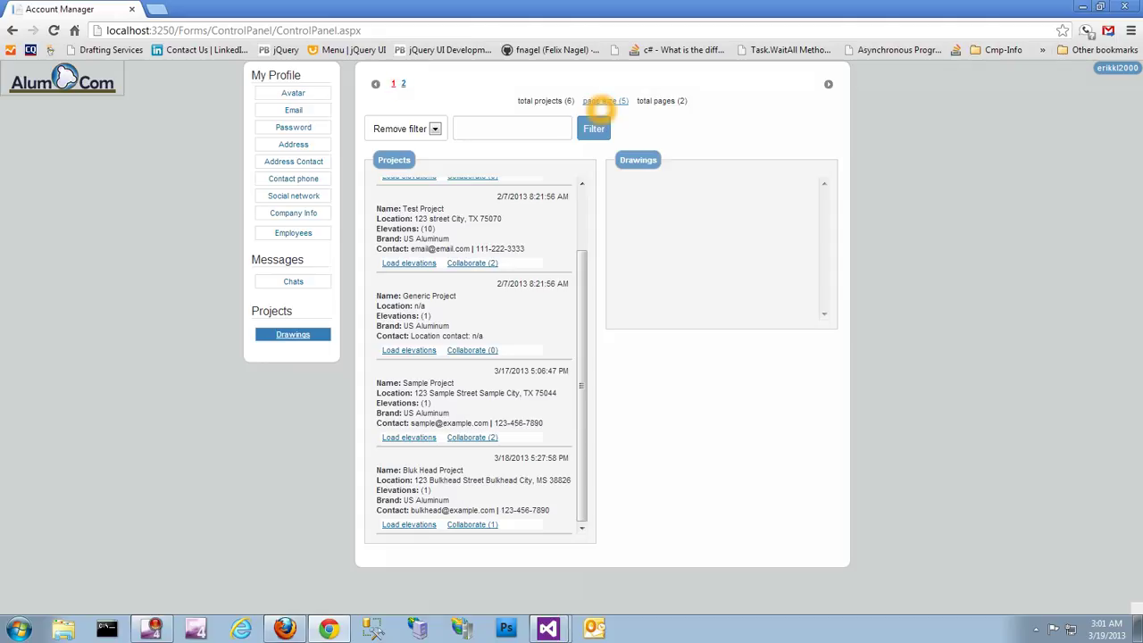
left_click(604, 101)
left_click(625, 111)
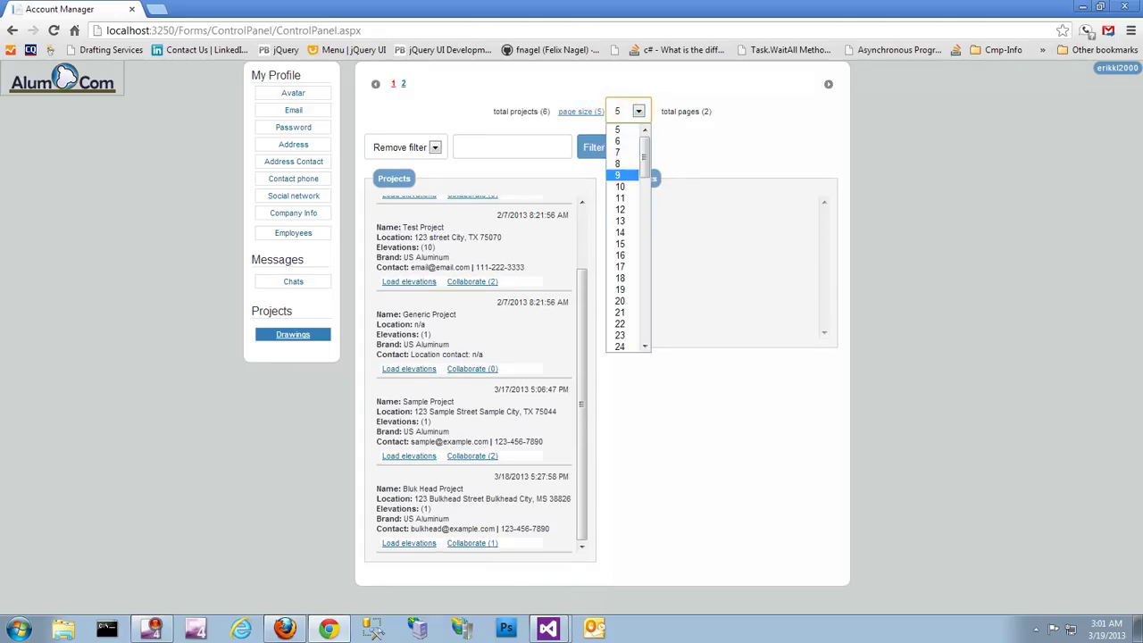
scroll(625, 232, "down", 10)
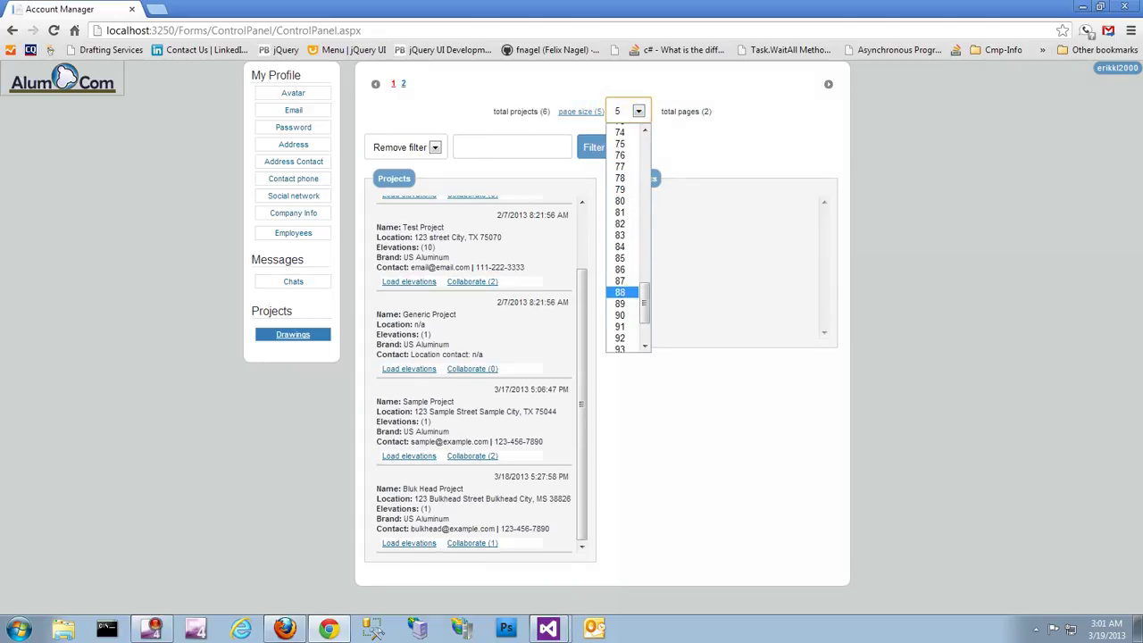
left_click(625, 293)
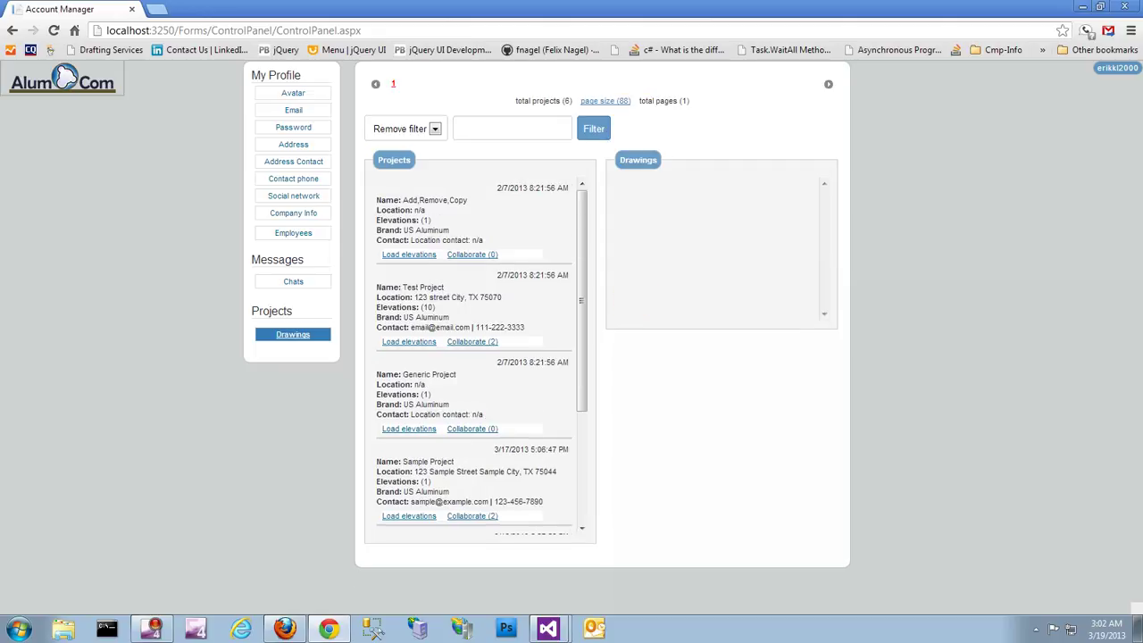
- Examine the Shop Drawings Demo Project entry: its name, elevation count, brand and contact details
left_click_drag(581, 199, 585, 356)
left_click_drag(400, 461, 498, 463)
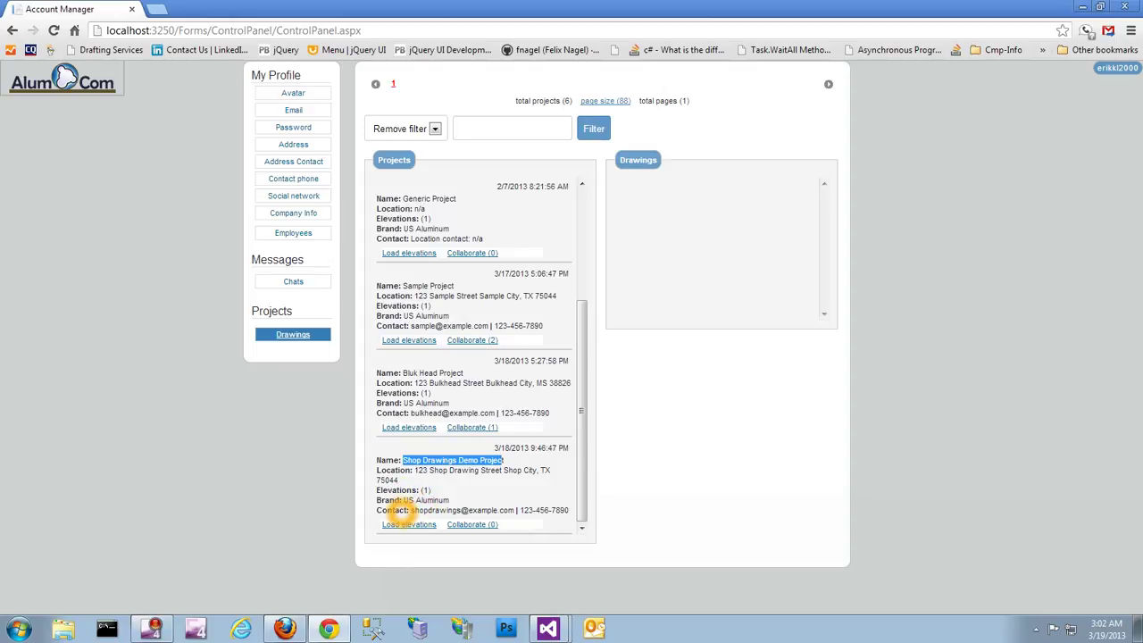
left_click_drag(419, 489, 431, 489)
left_click(426, 491)
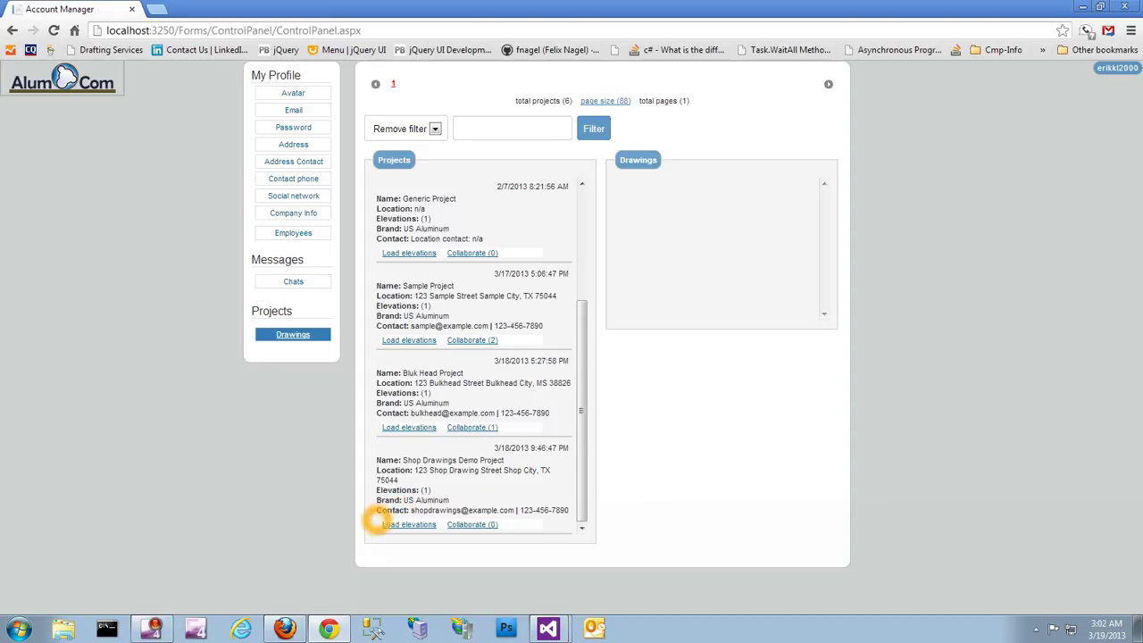
left_click_drag(398, 500, 435, 500)
left_click(433, 500)
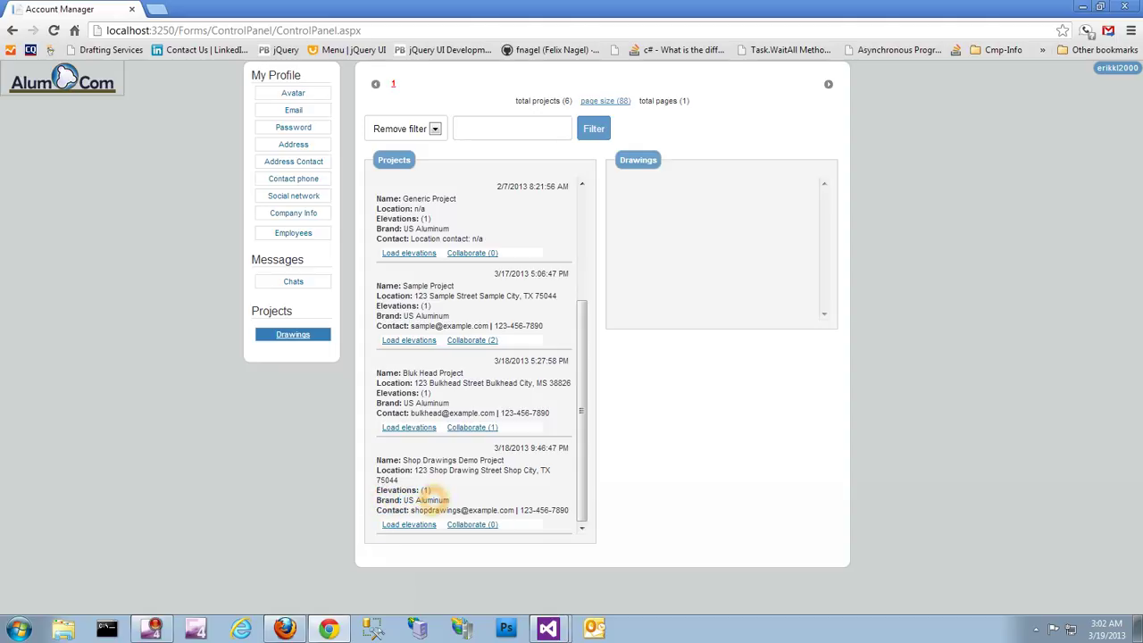
left_click(385, 483)
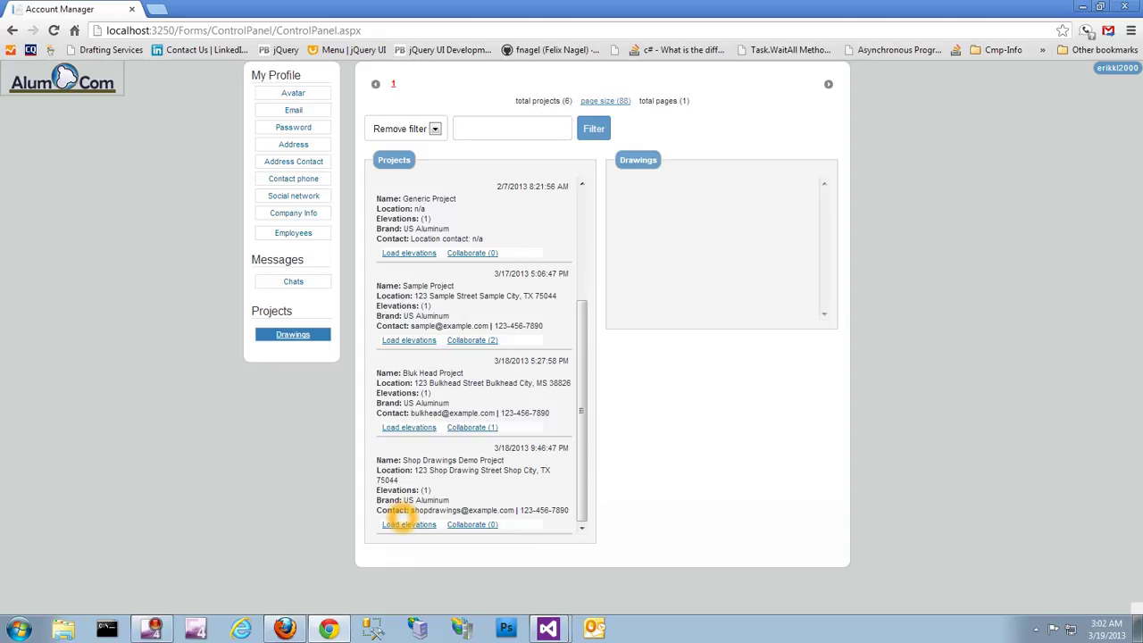
left_click_drag(412, 511, 568, 511)
left_click(566, 530)
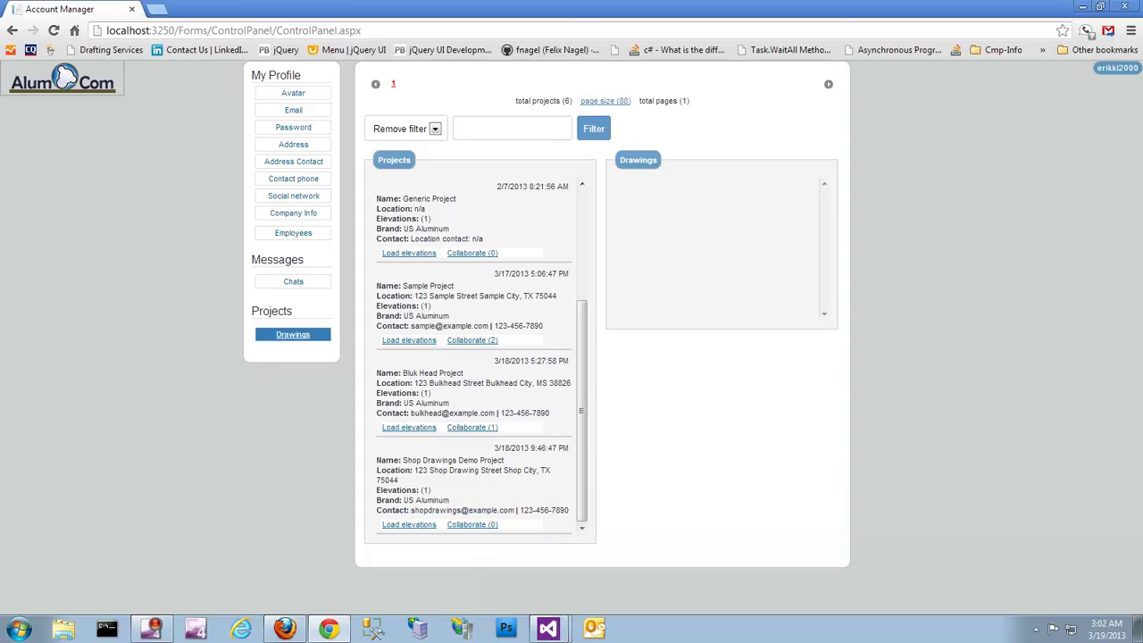
- View the collaboration members for the Shop Drawings Demo Project and close the list
left_click(491, 525)
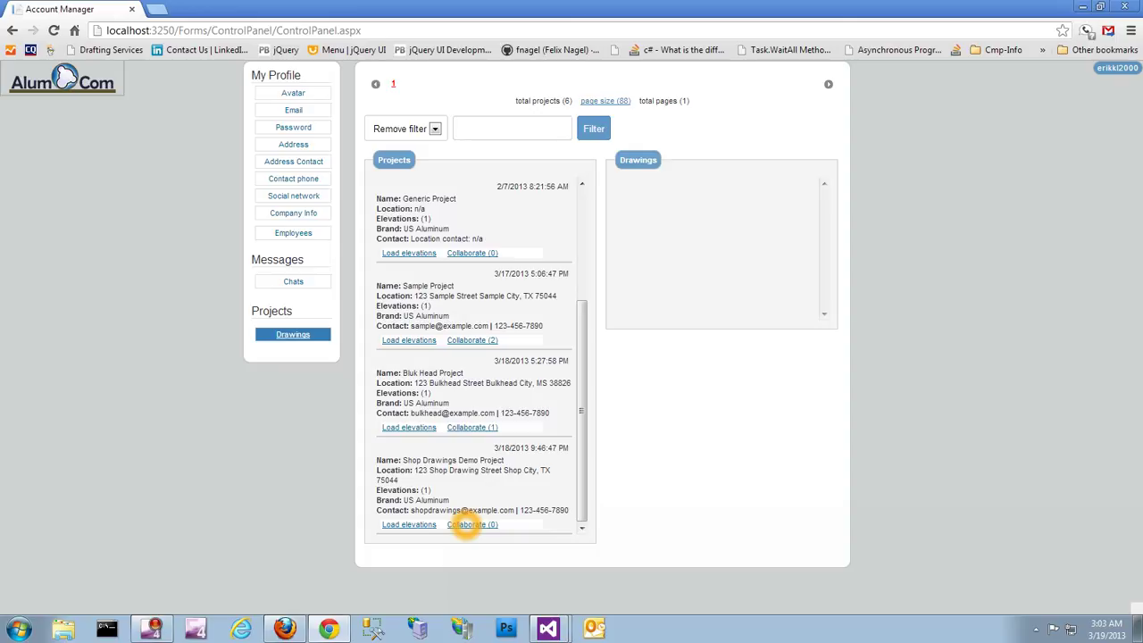
left_click(465, 524)
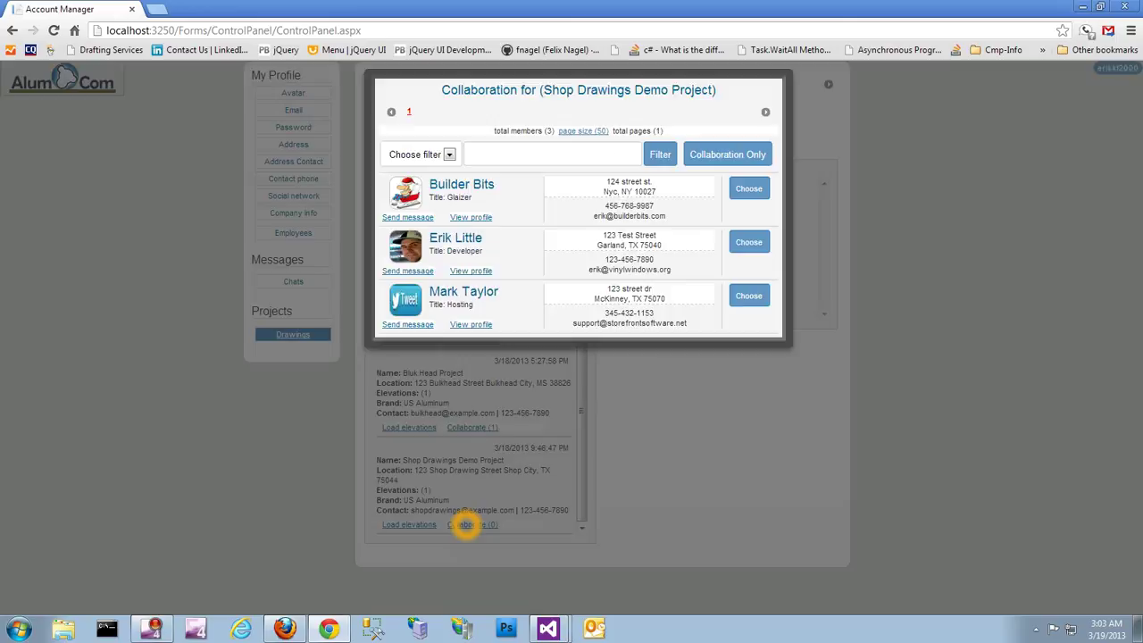
left_click(811, 148)
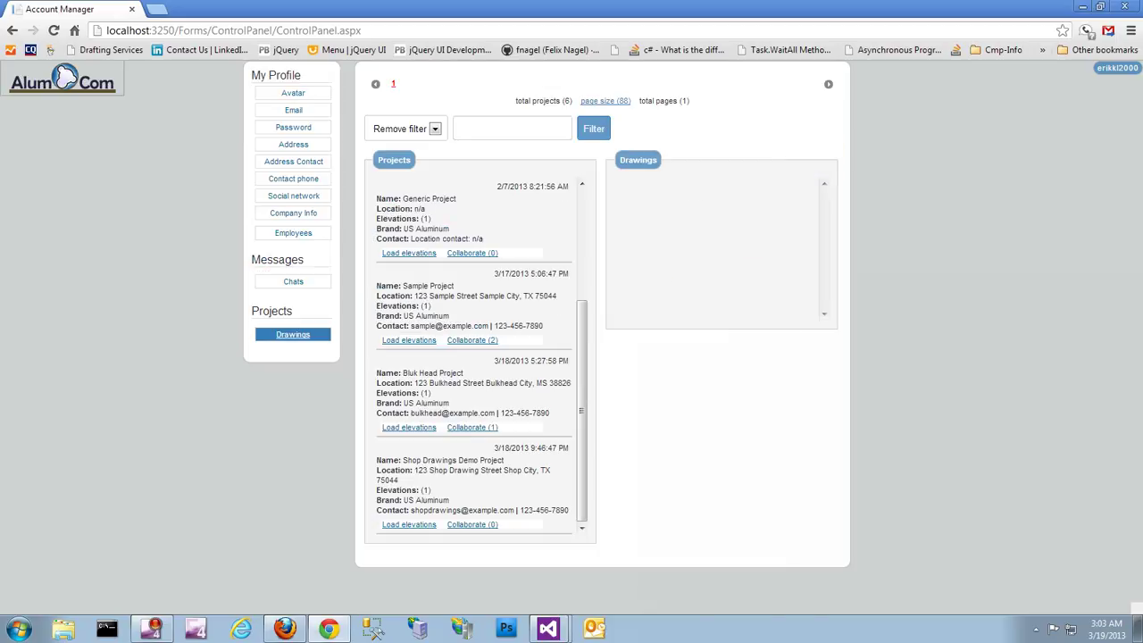
- Load the elevations of the Shop Drawings Demo Project into the drawings list
left_click(428, 525)
left_click(603, 315)
left_click(642, 247)
left_click(493, 258)
left_click(494, 399)
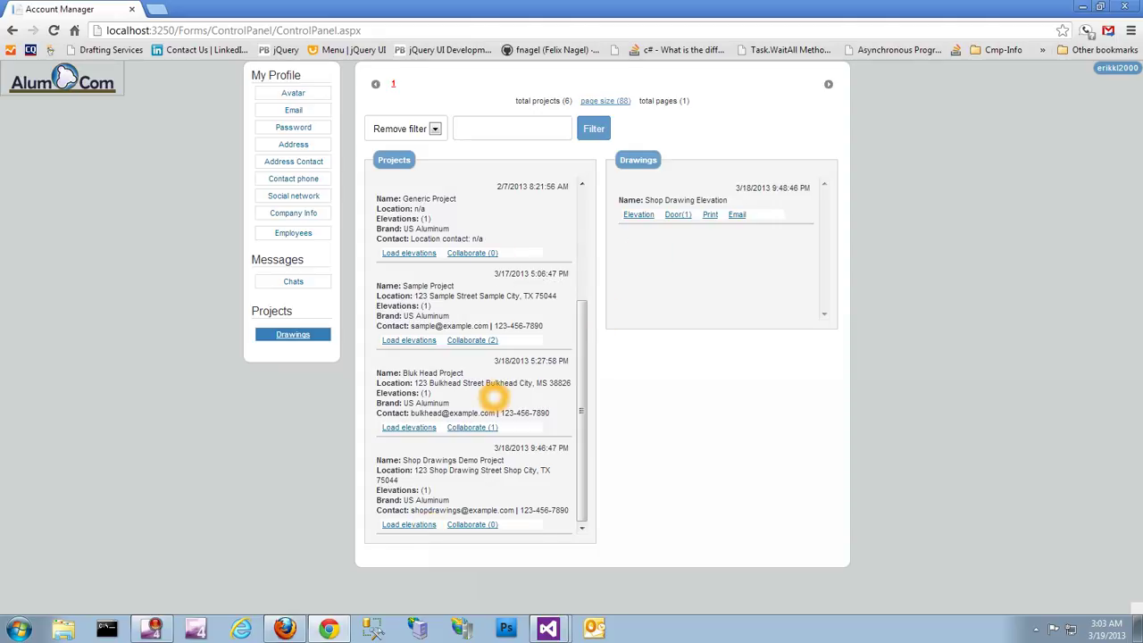
left_click(525, 305)
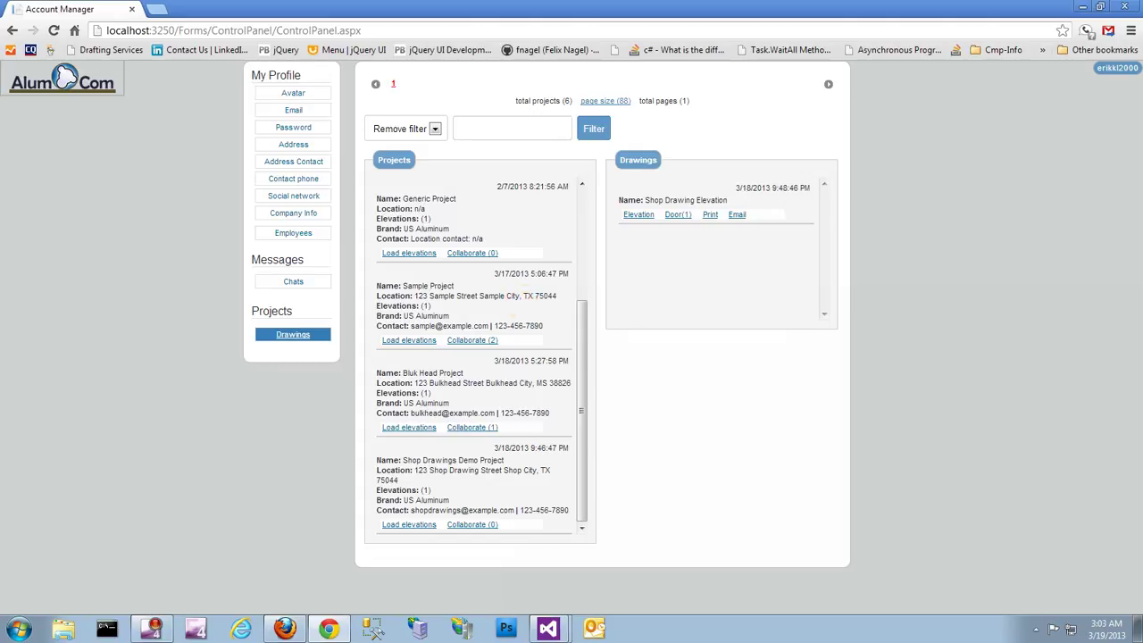
left_click(680, 245)
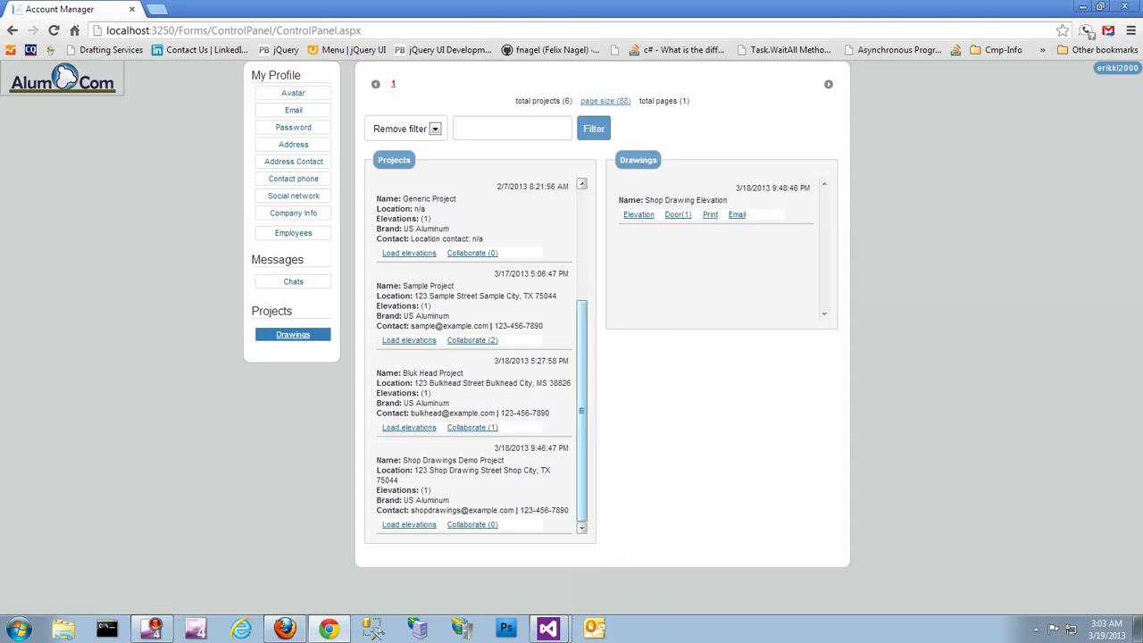
- Load the Test Project's elevations and look through its list of drawings
left_click_drag(581, 321, 582, 249)
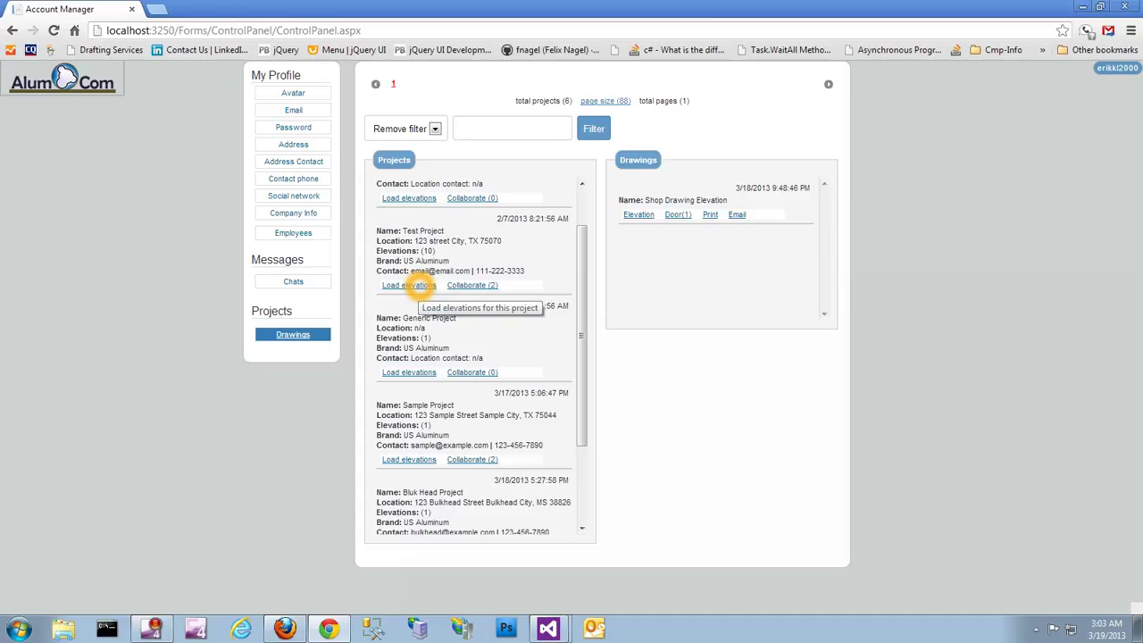
left_click(409, 285)
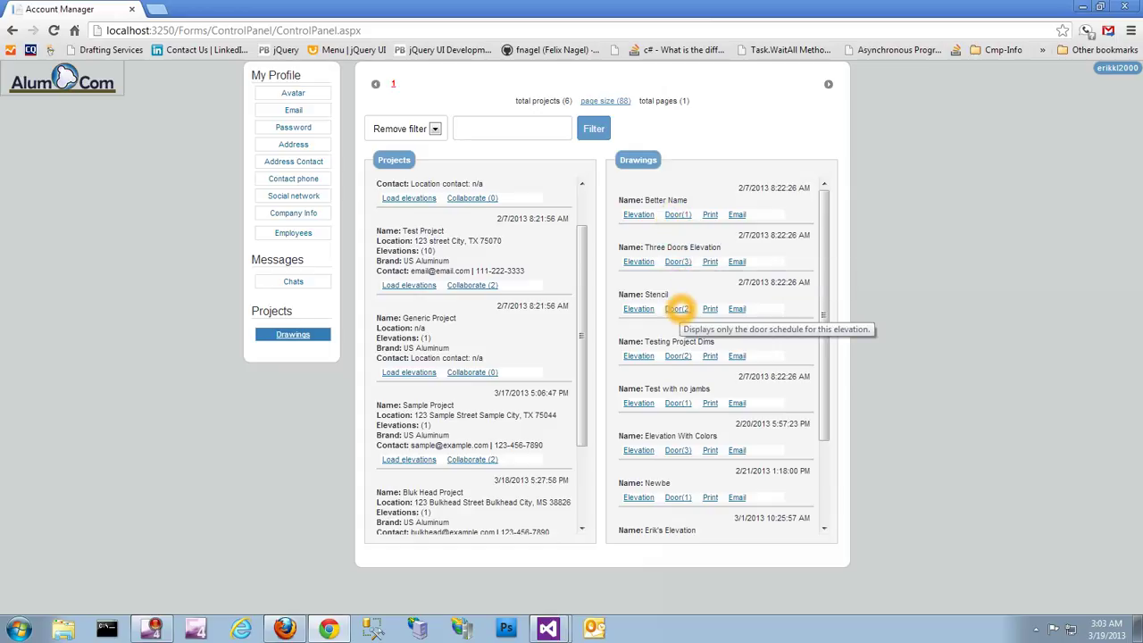
scroll(661, 303, "down", 3)
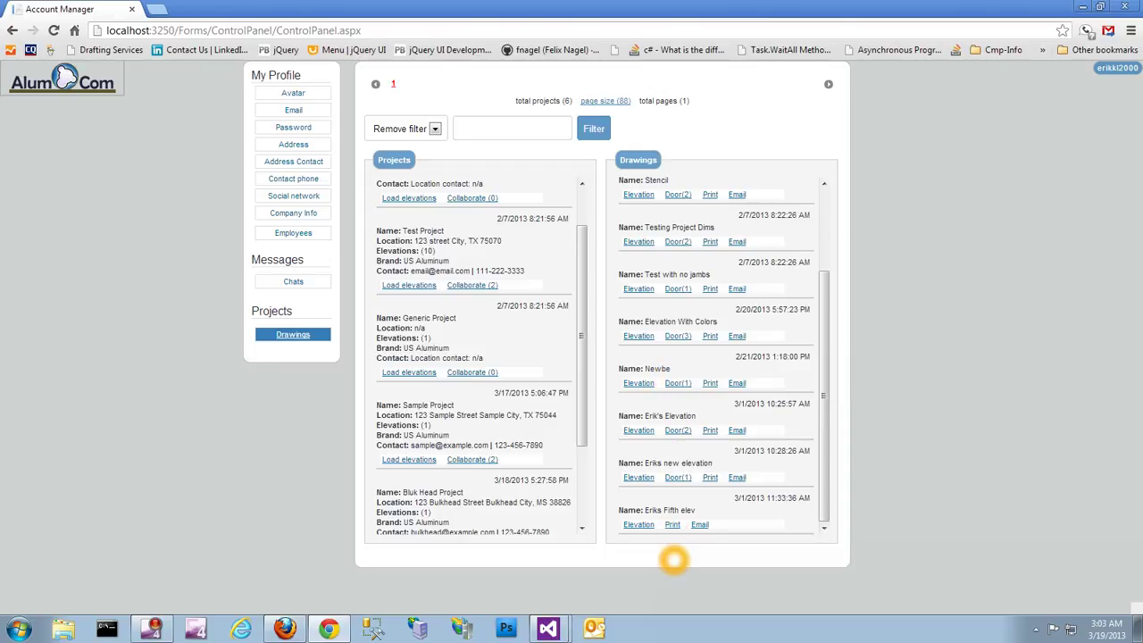
- Reload the Shop Drawings Demo Project's elevations and view the elevation drawing and door schedule of Shop Drawing Elevation, closing each
left_click_drag(581, 431, 582, 523)
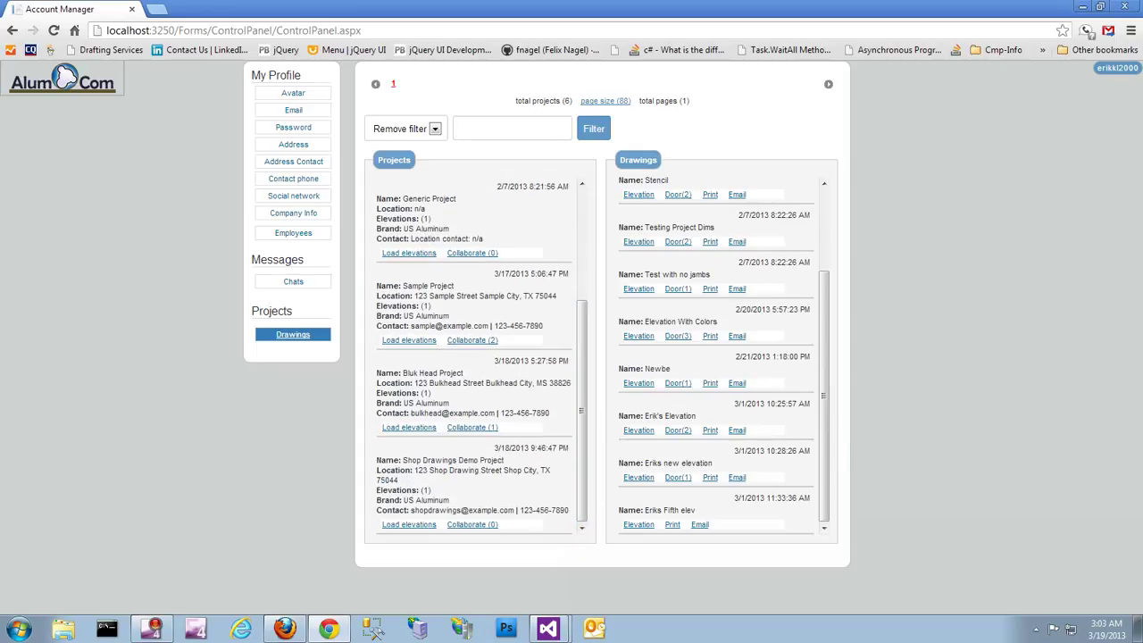
left_click(424, 525)
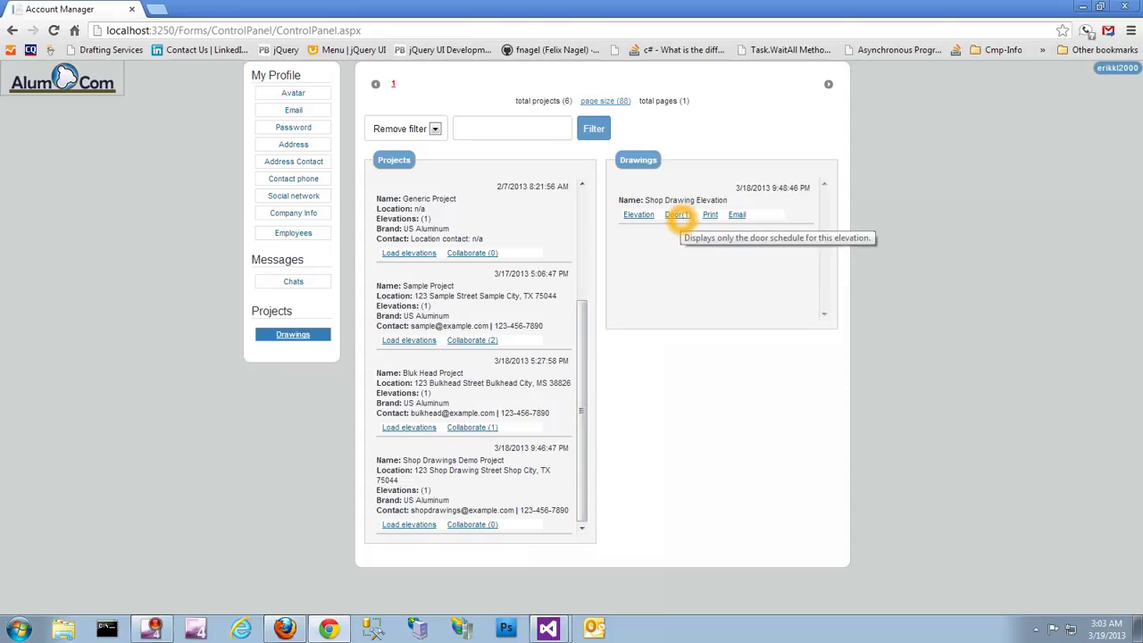
left_click(650, 215)
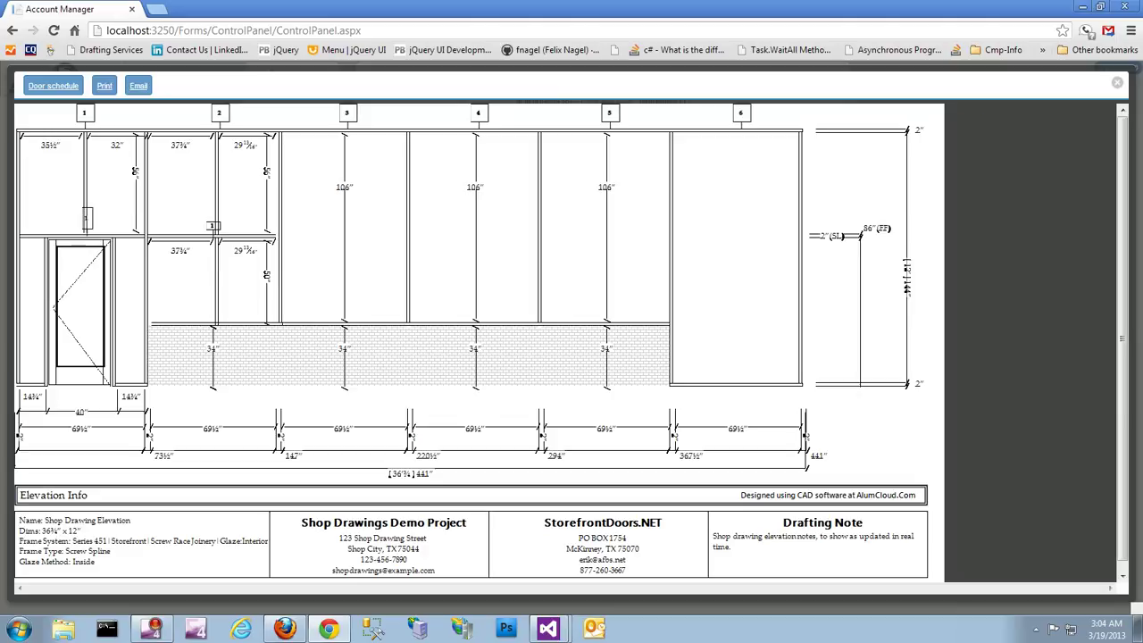
left_click(1116, 82)
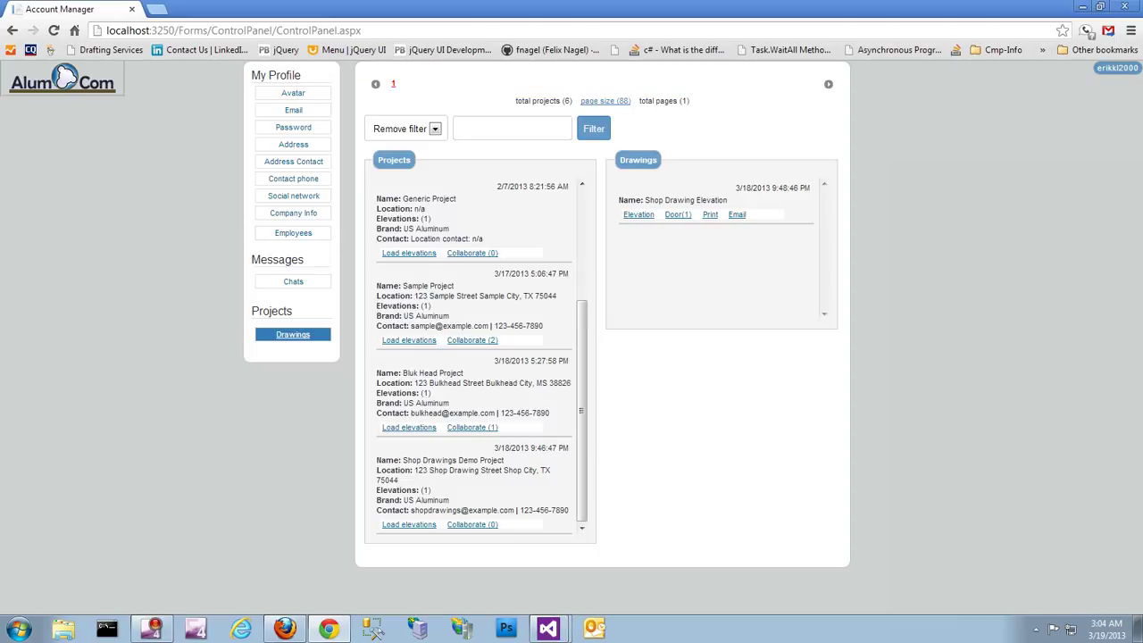
left_click(686, 215)
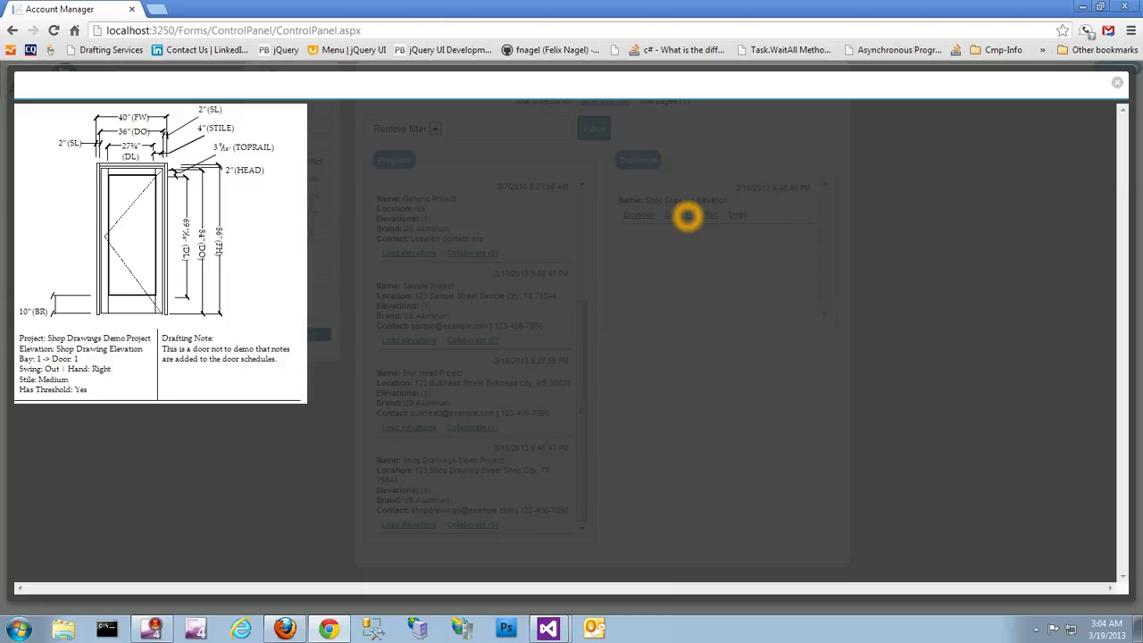
left_click(1116, 82)
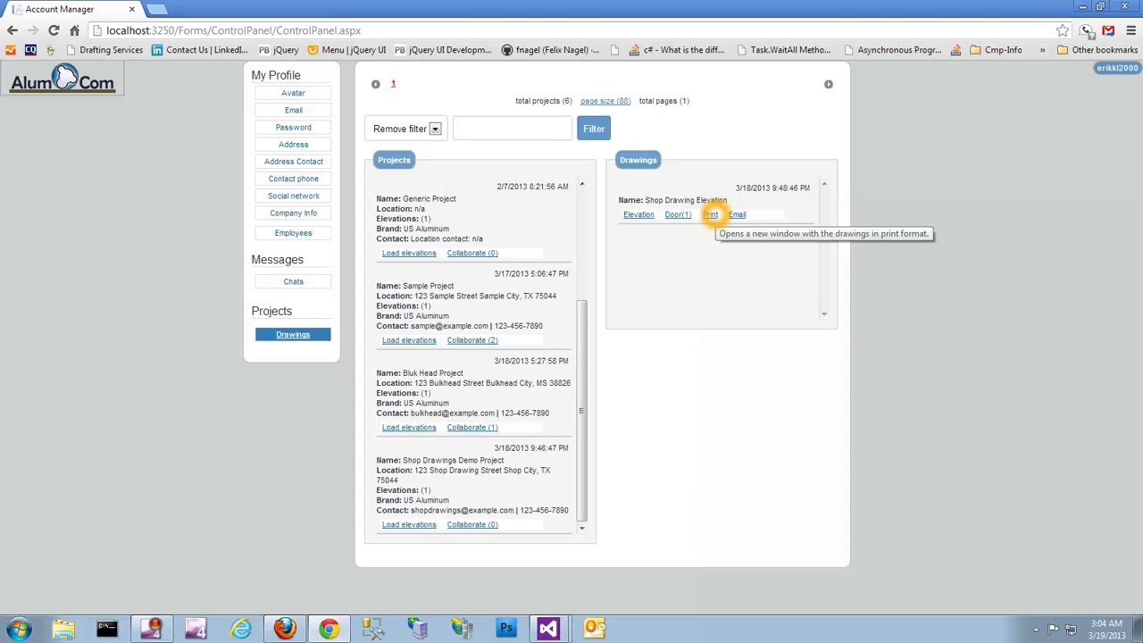
- Open the print format of Shop Drawing Elevation in a maximized window, preview the printout, and close both without printing
left_click(711, 215)
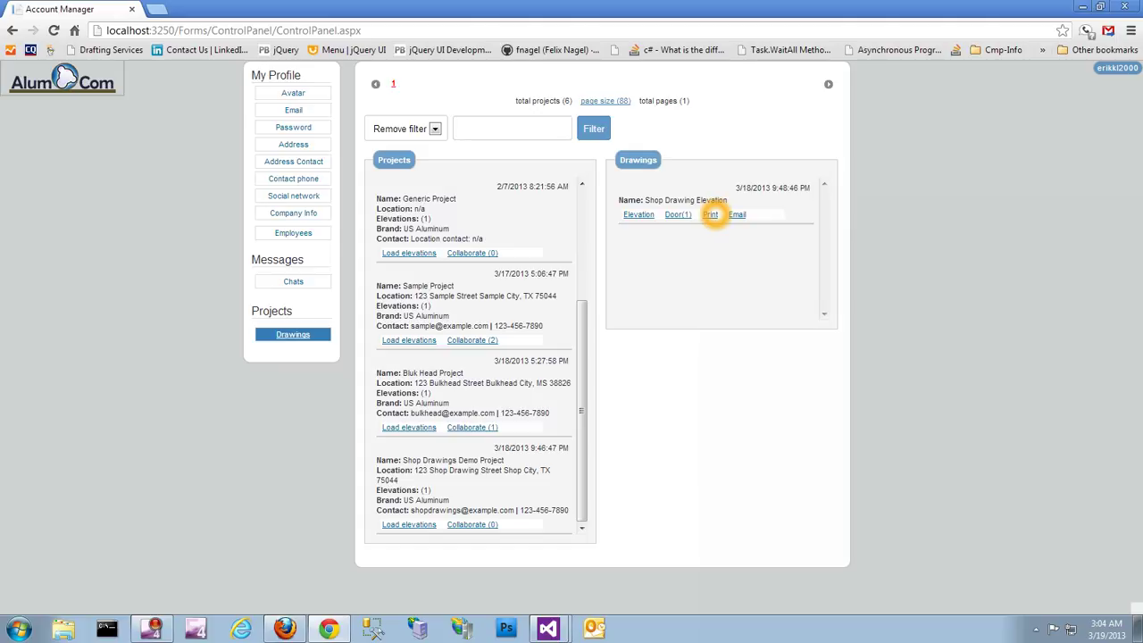
left_click(712, 215)
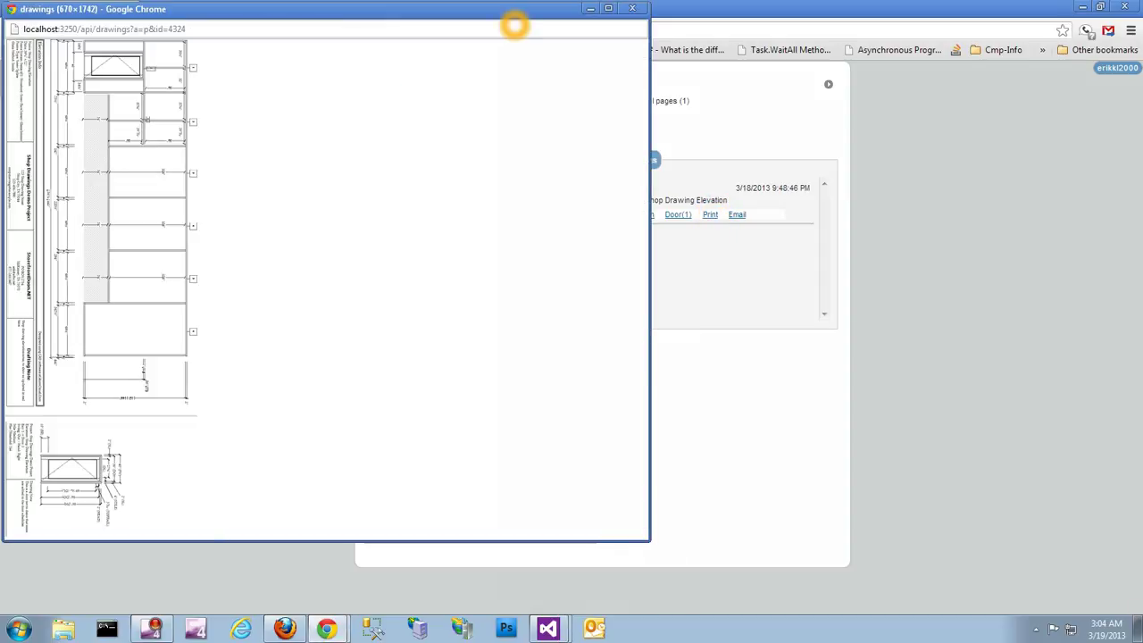
double_click(514, 12)
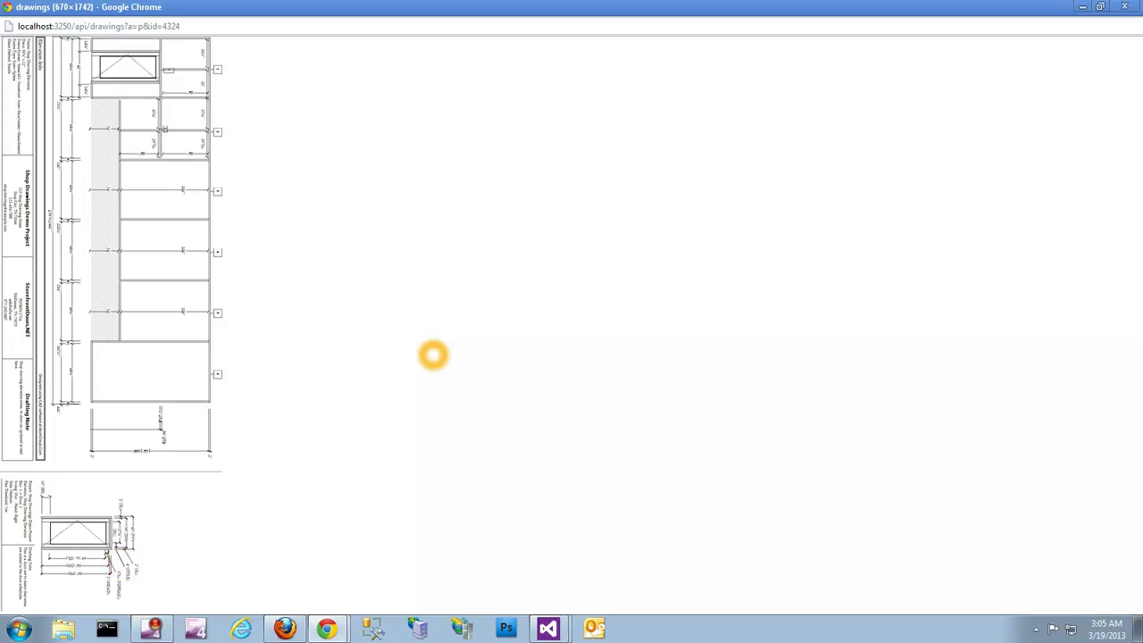
right_click(539, 264)
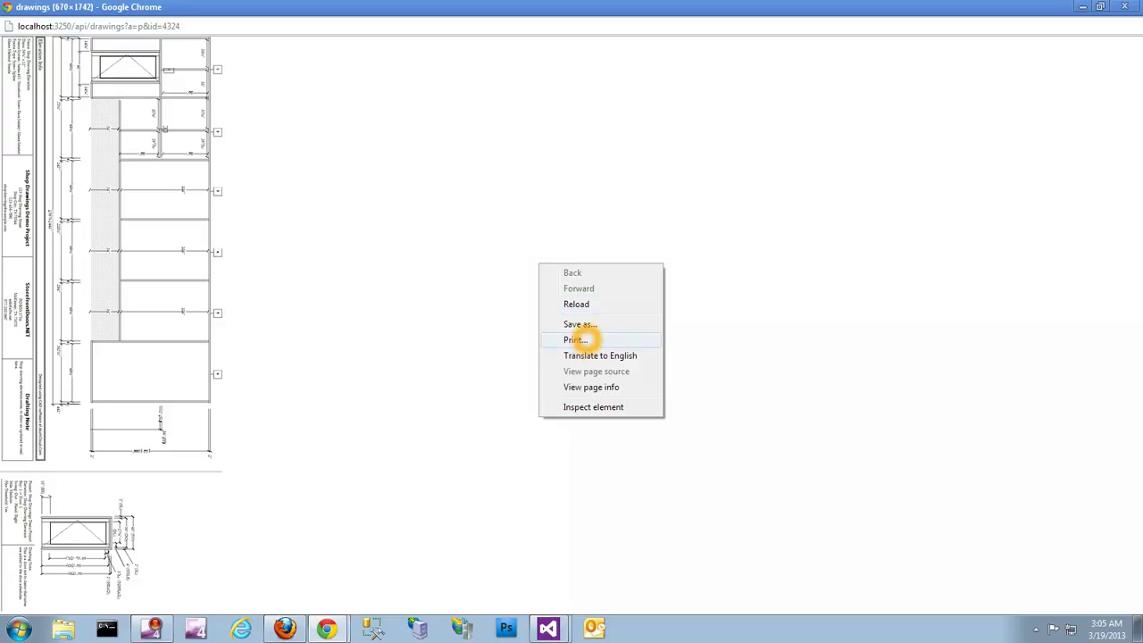
left_click(576, 339)
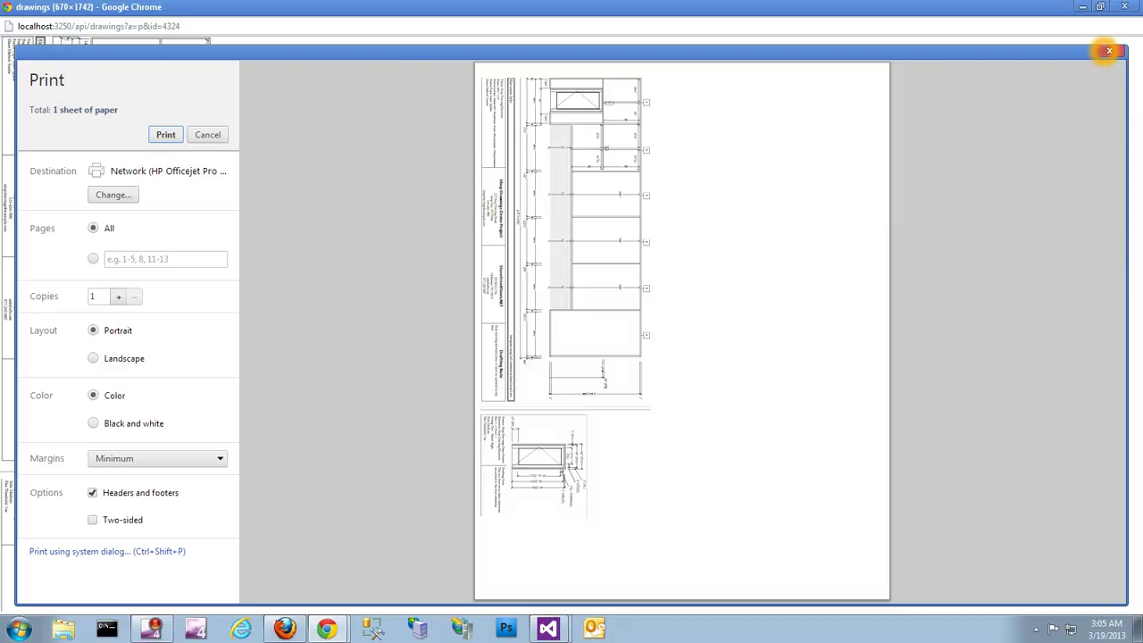
left_click(1108, 51)
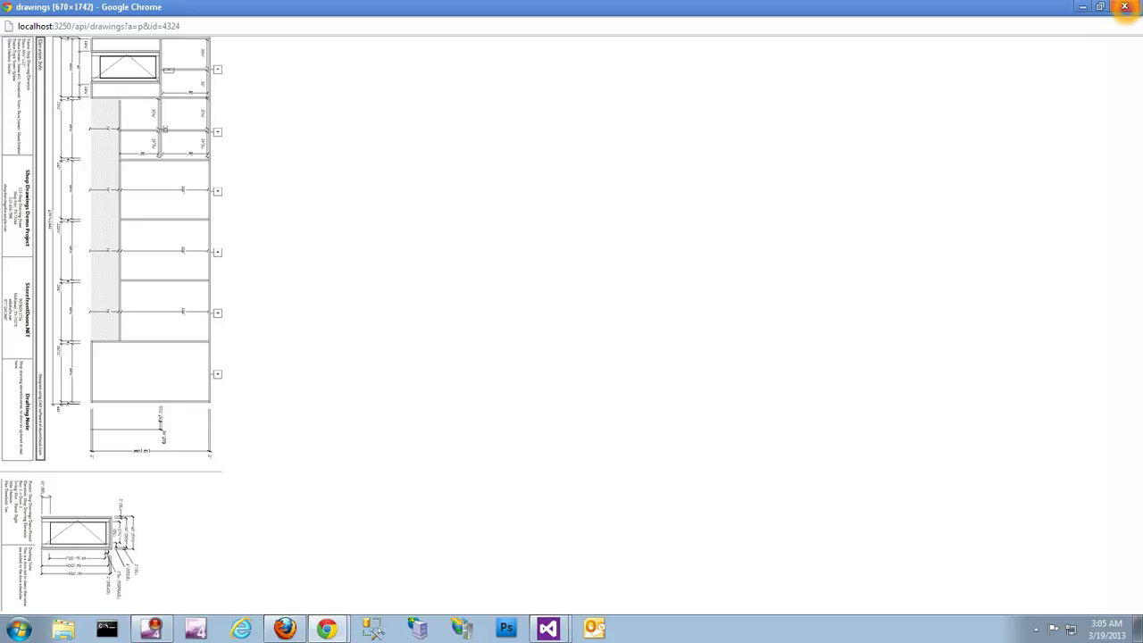
left_click(1124, 6)
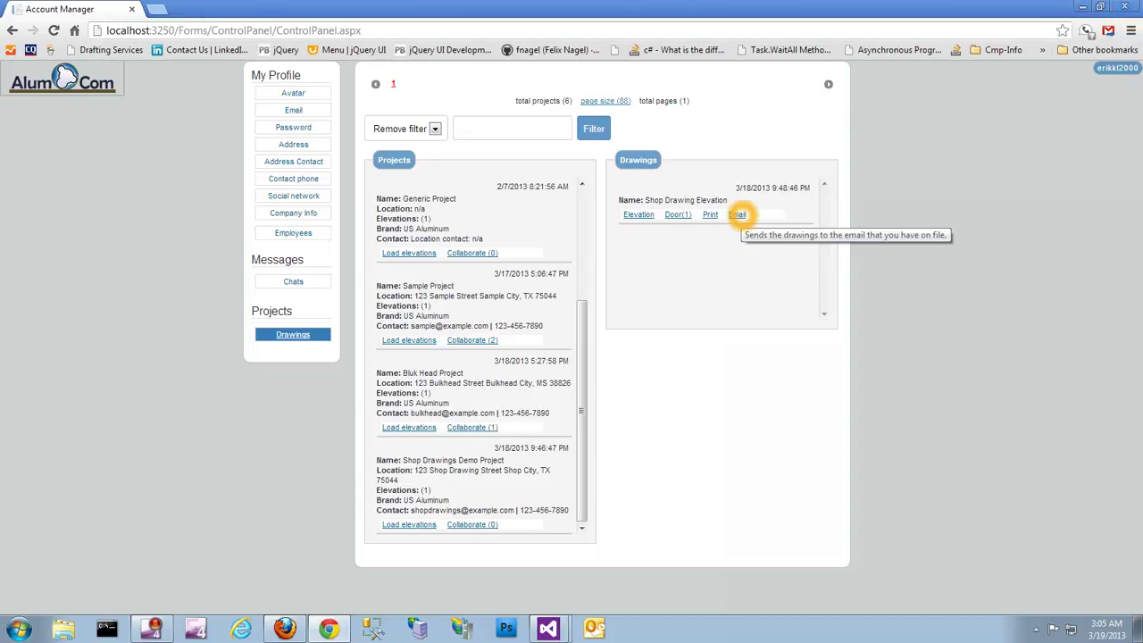
- Email the Shop Drawing Elevation drawings to the address on file and dismiss the notice
left_click(737, 214)
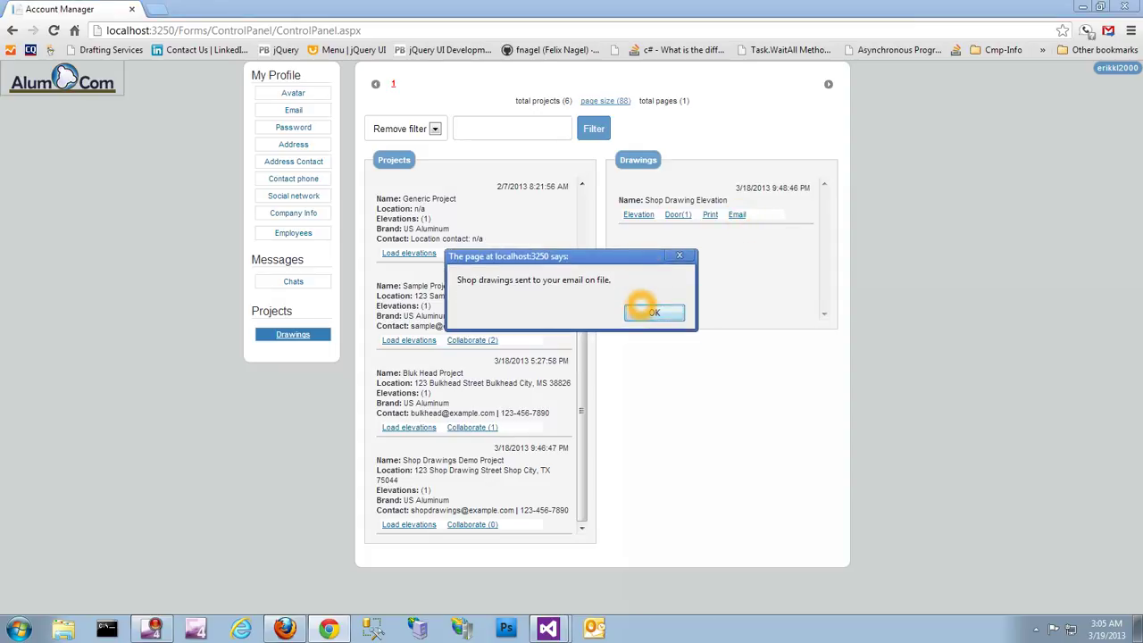
left_click(652, 311)
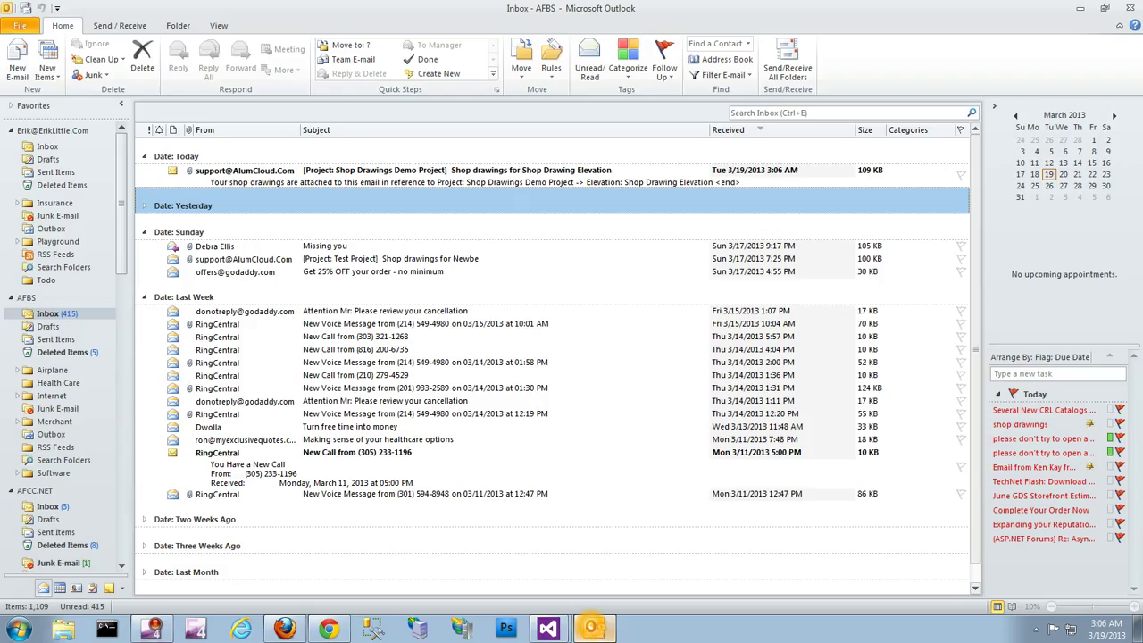
- In Outlook, open the new message with the shop drawings for Shop Drawing Elevation and maximize its window
left_click(594, 628)
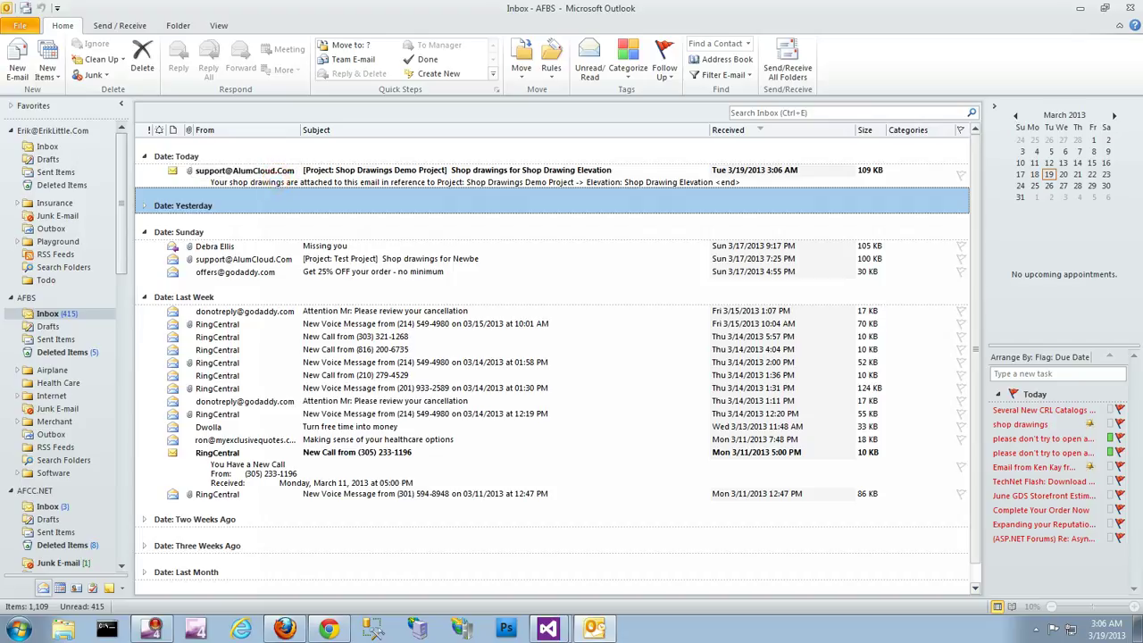
left_click(271, 179)
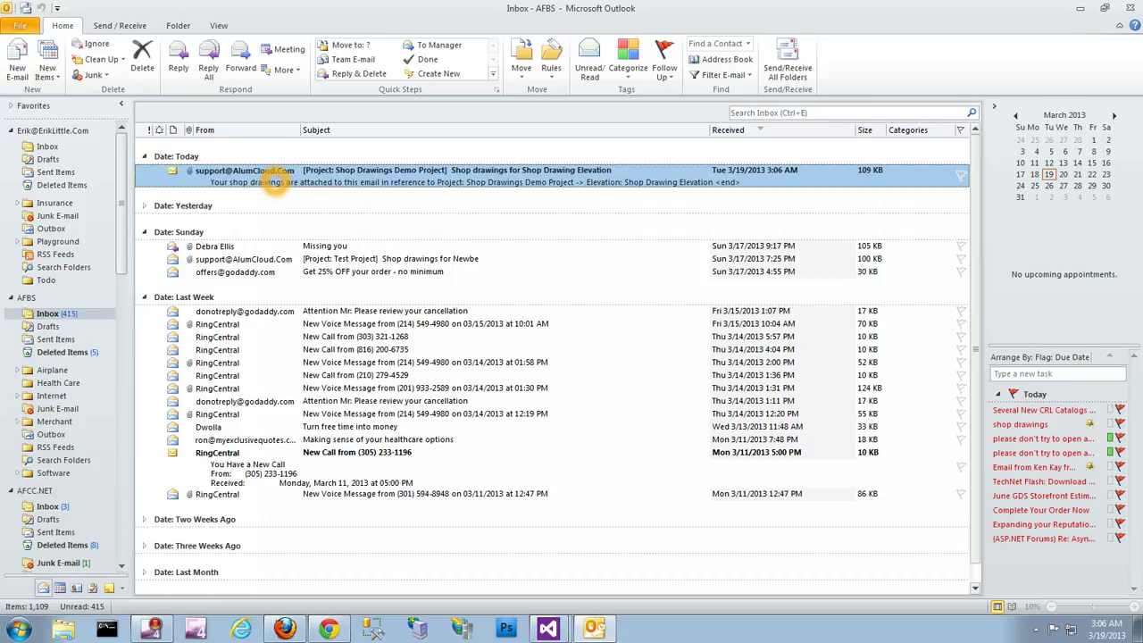
double_click(270, 179)
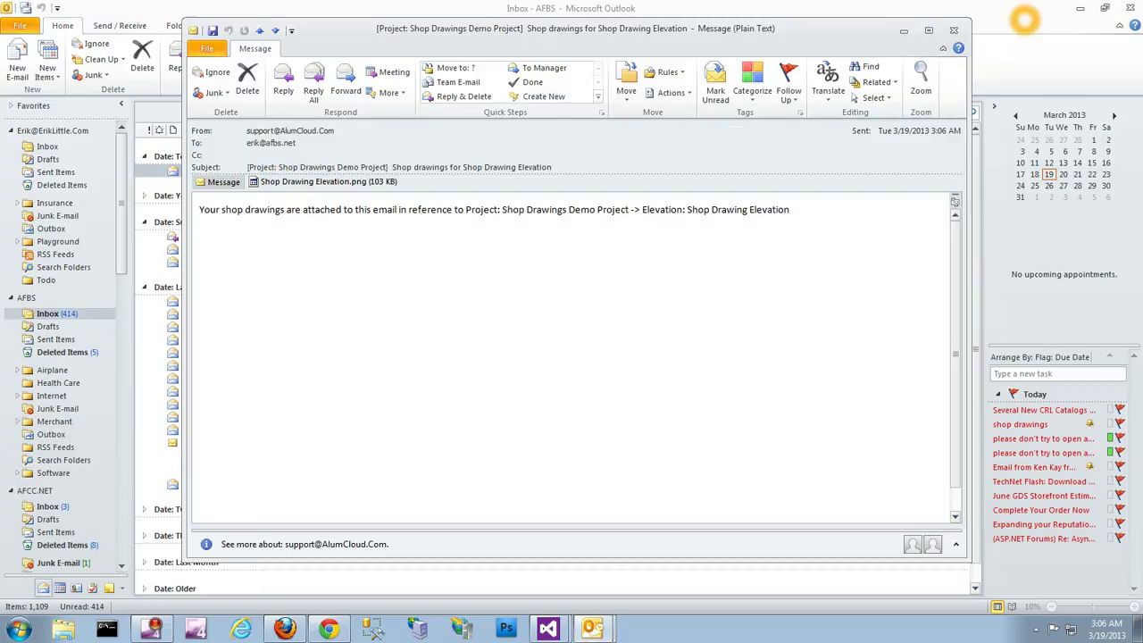
left_click(1079, 8)
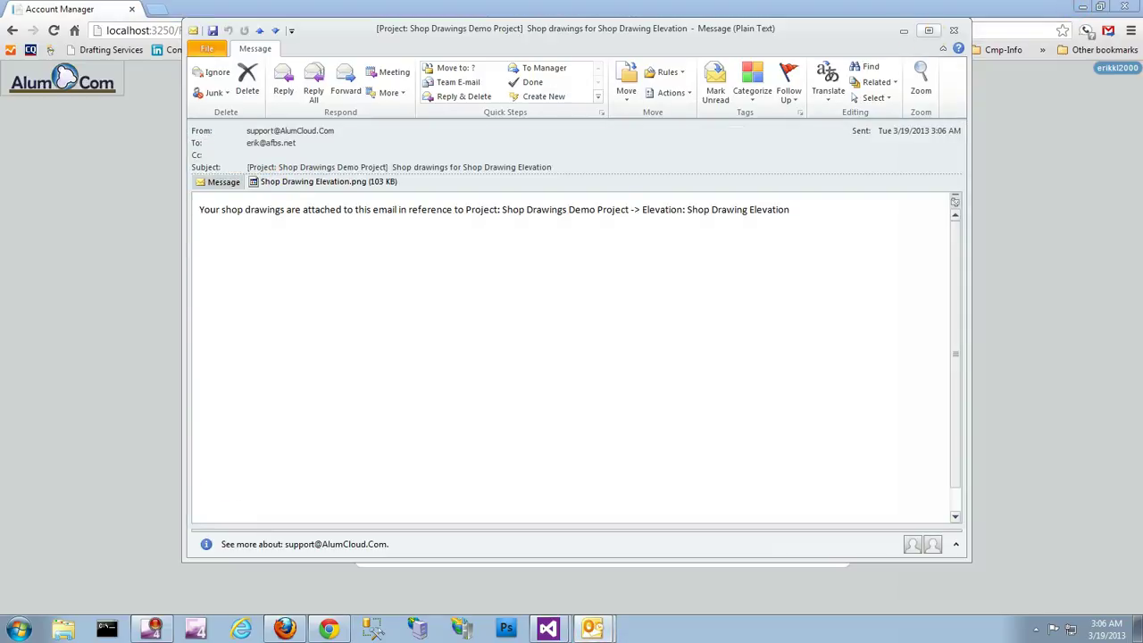
left_click(929, 30)
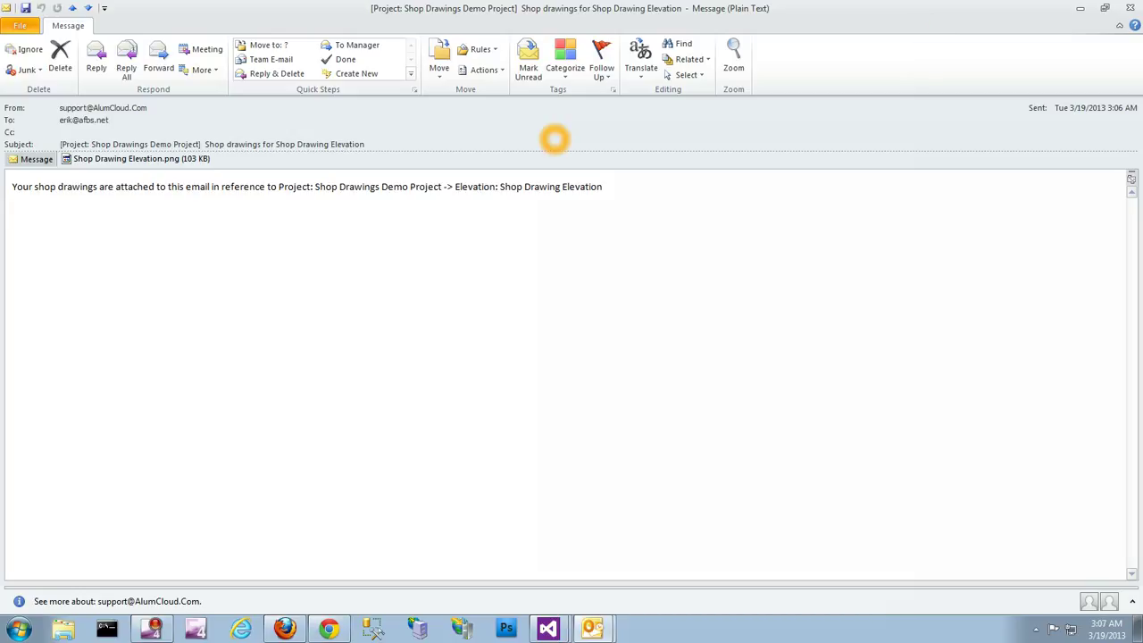
- Minimize the browser behind the email, maximize the message again and preview its Shop Drawing Elevation.png attachment
double_click(752, 10)
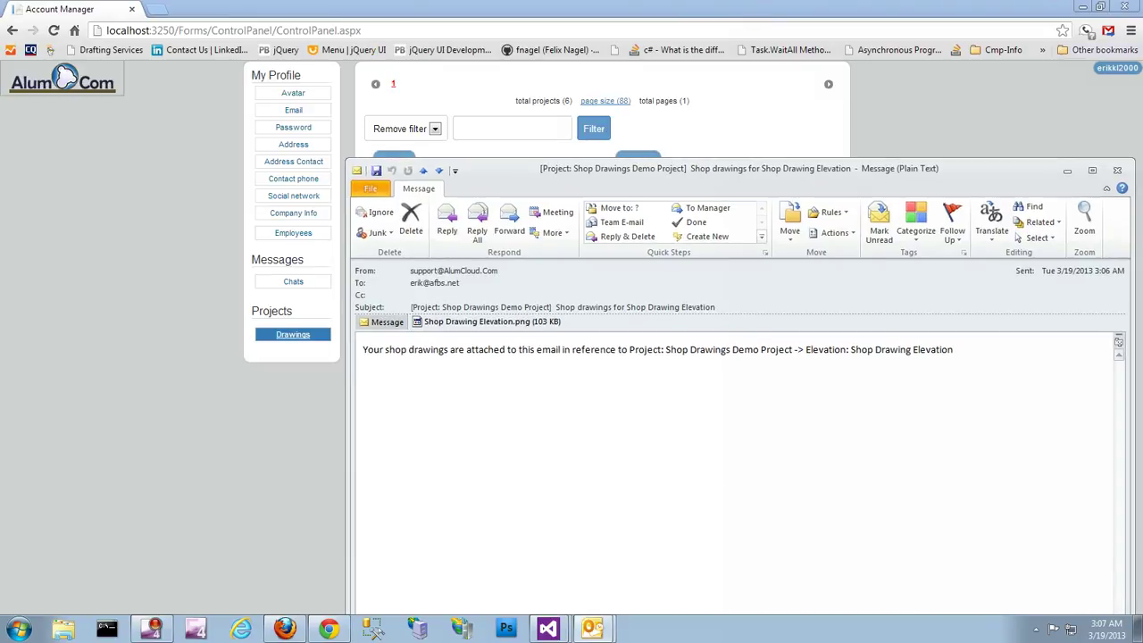
left_click(1083, 6)
left_click_drag(755, 169, 590, 94)
double_click(590, 94)
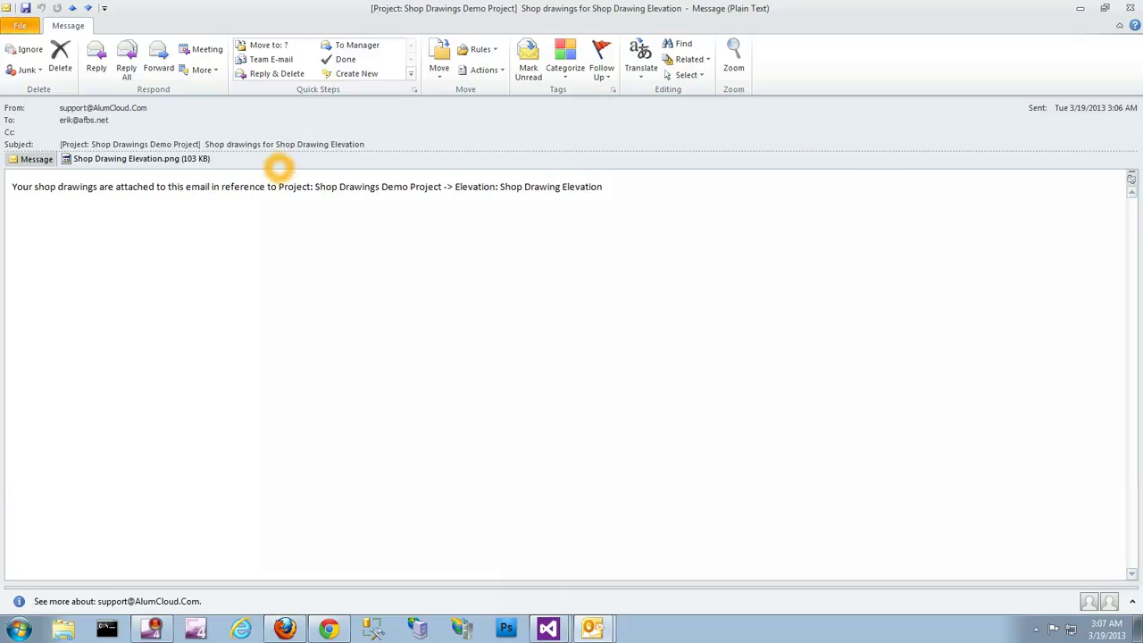
left_click(173, 159)
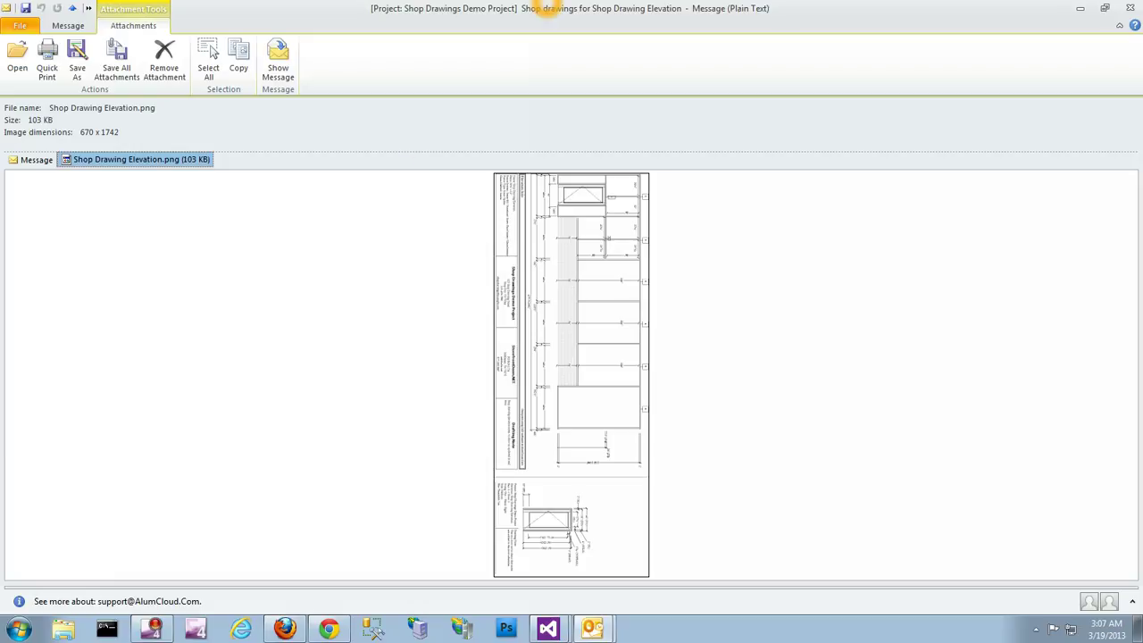
- Copy the Shop Drawing Elevation.png attachment from the email to the desktop and minimize the message
double_click(548, 9)
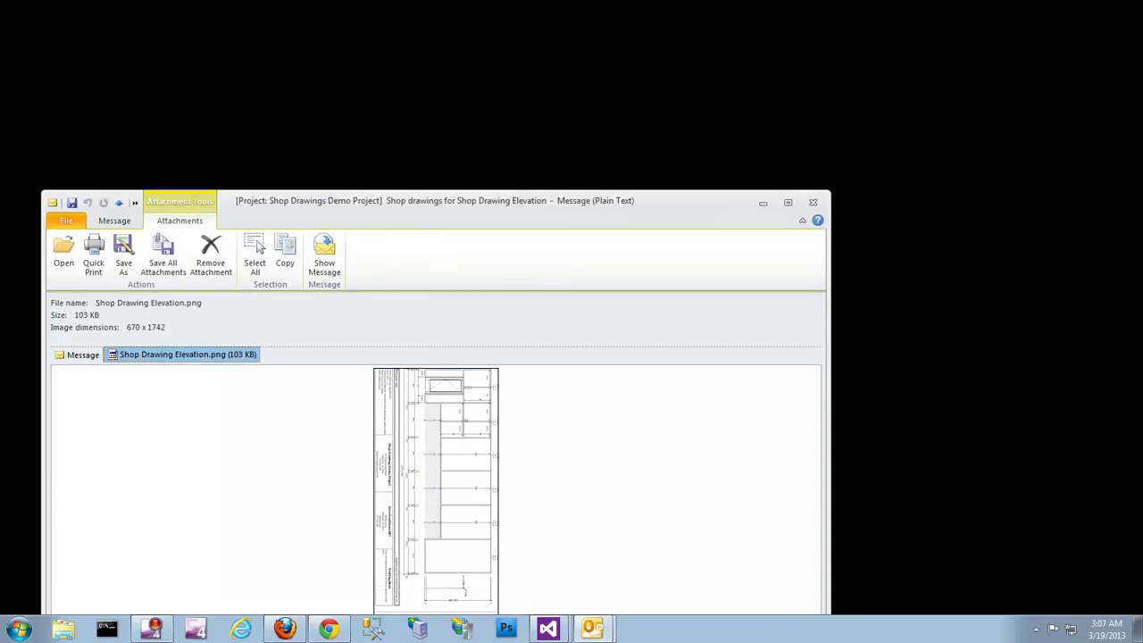
left_click_drag(187, 355, 488, 112)
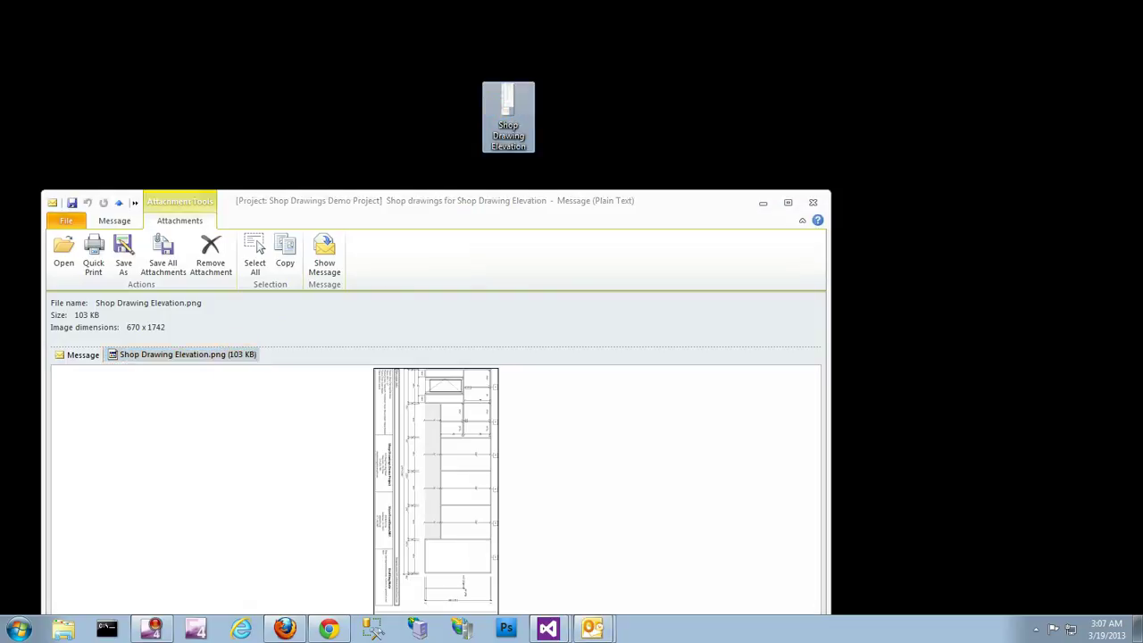
left_click(762, 203)
- Open the Shop Drawing Elevation image from the desktop in Windows Photo Viewer, rotate it counterclockwise and close the viewer
left_click(508, 114)
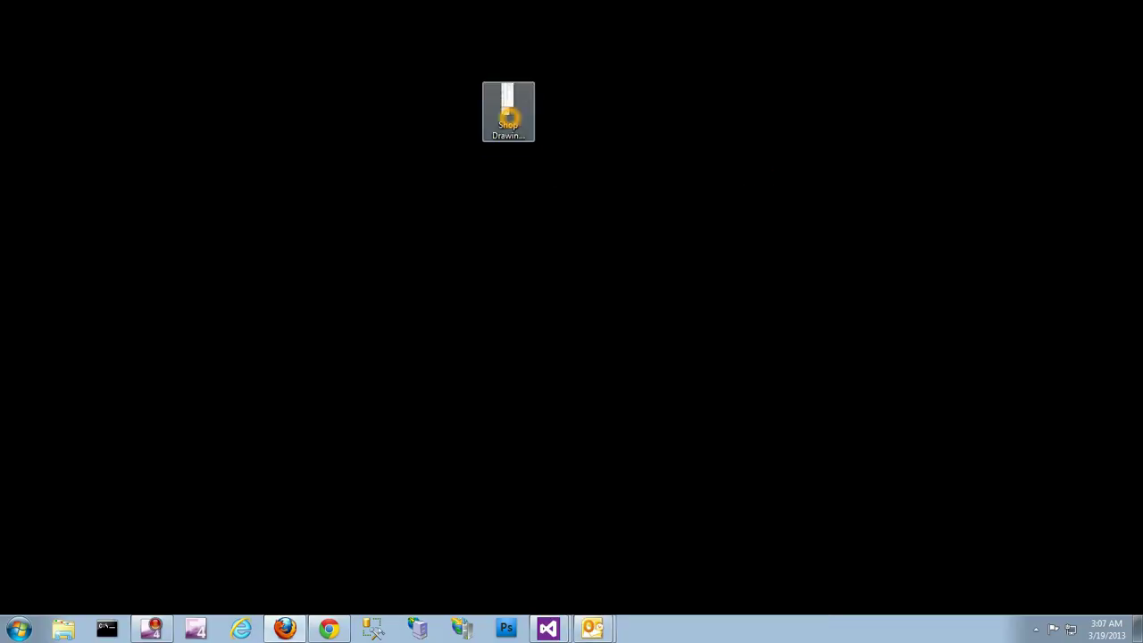
double_click(508, 114)
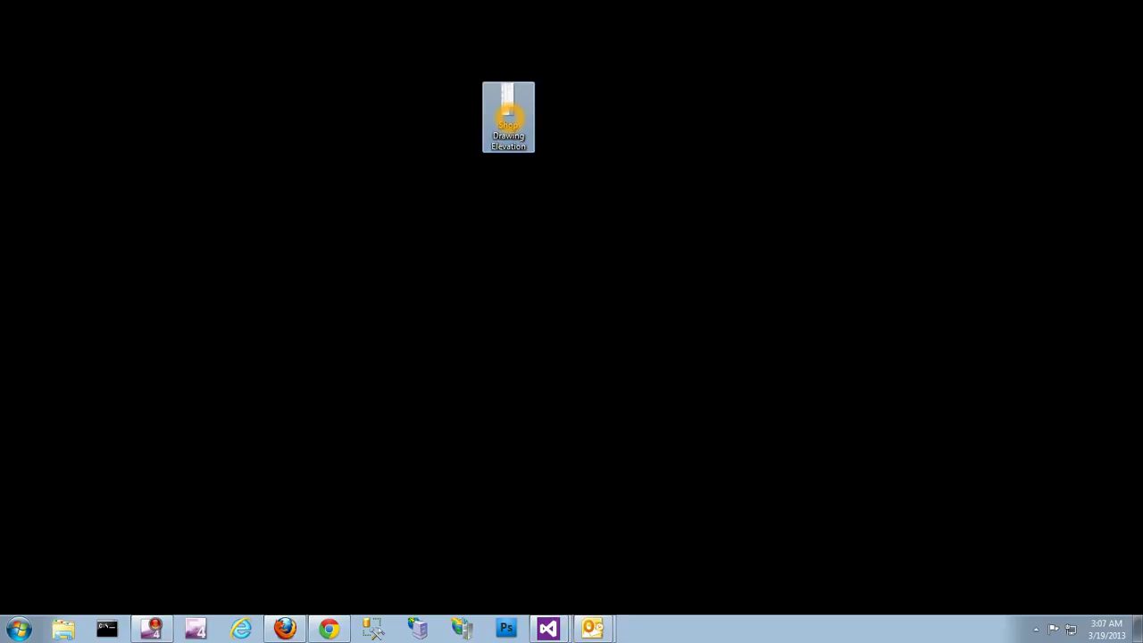
right_click(508, 115)
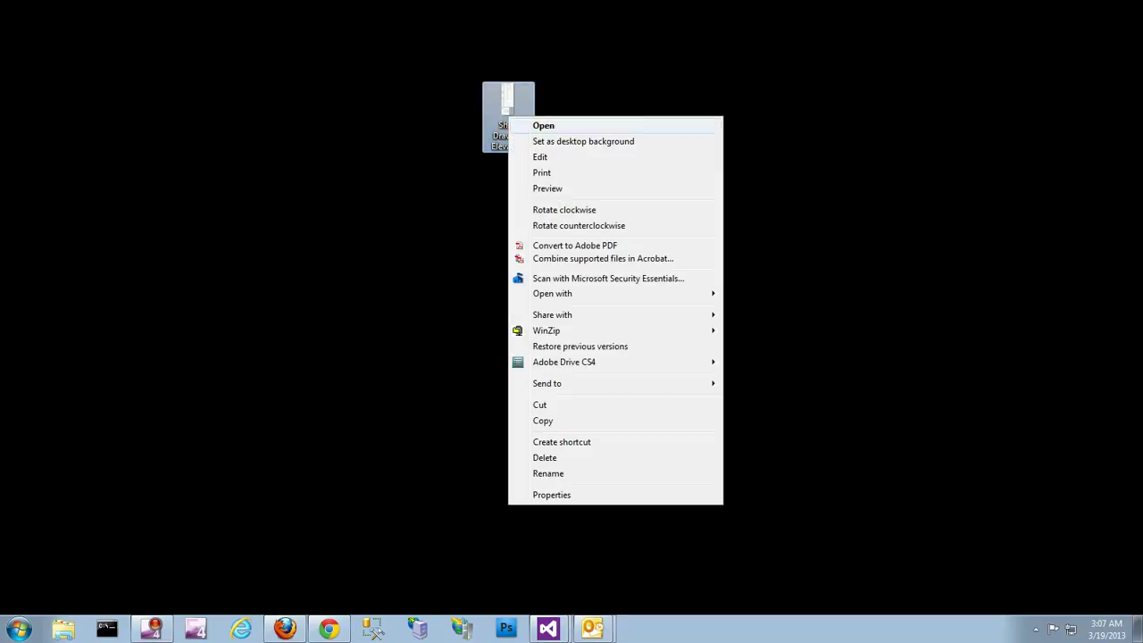
left_click(600, 293)
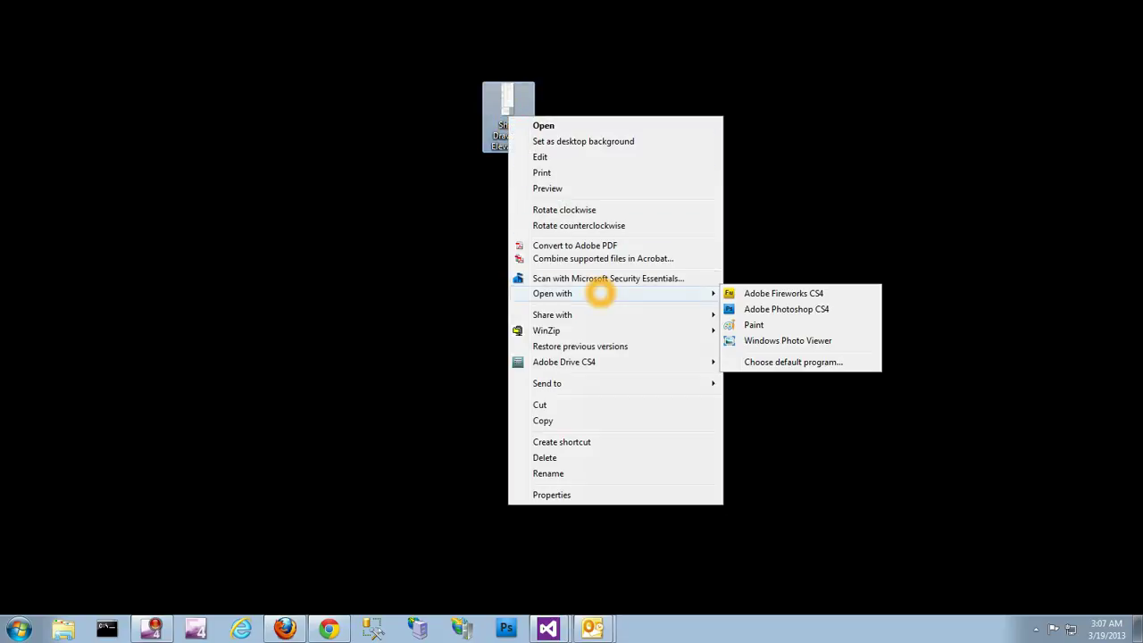
left_click(791, 327)
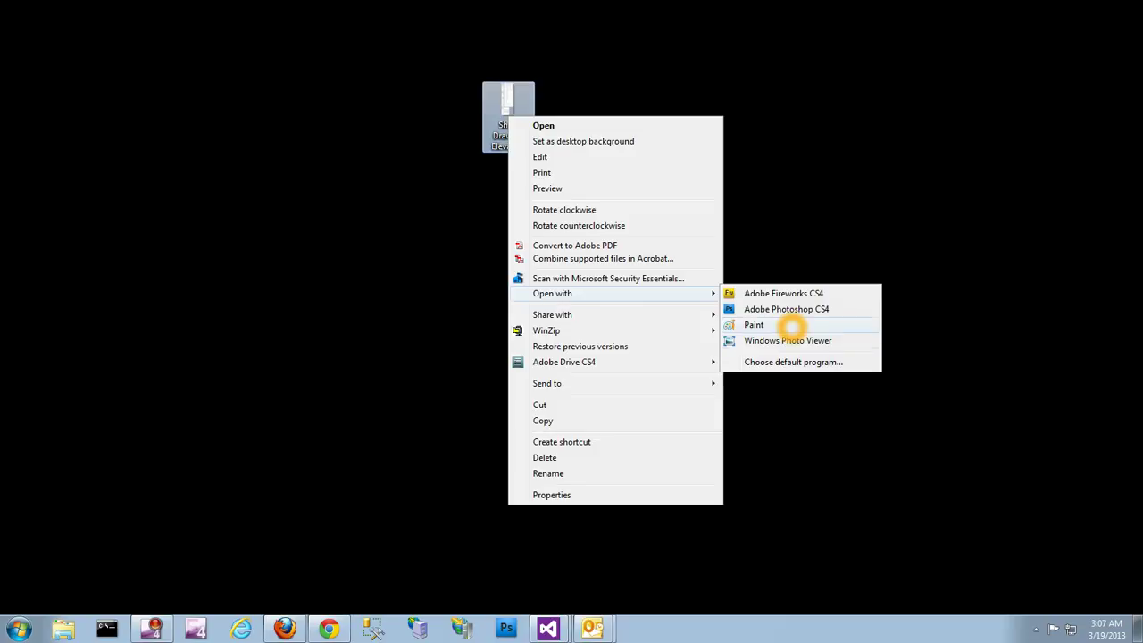
left_click(789, 338)
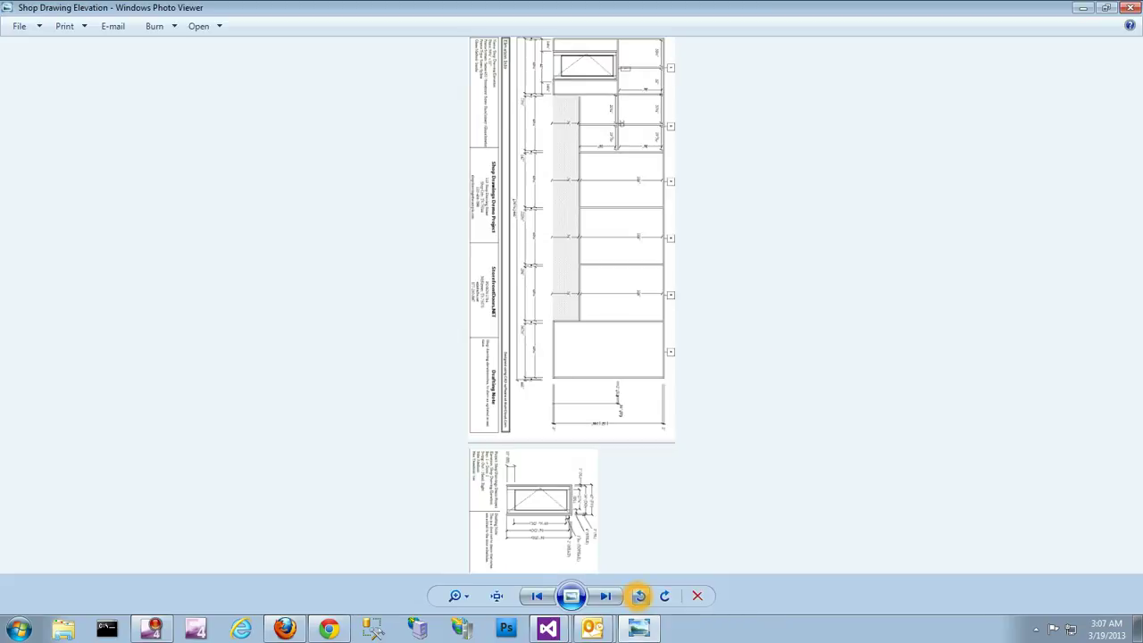
left_click(639, 596)
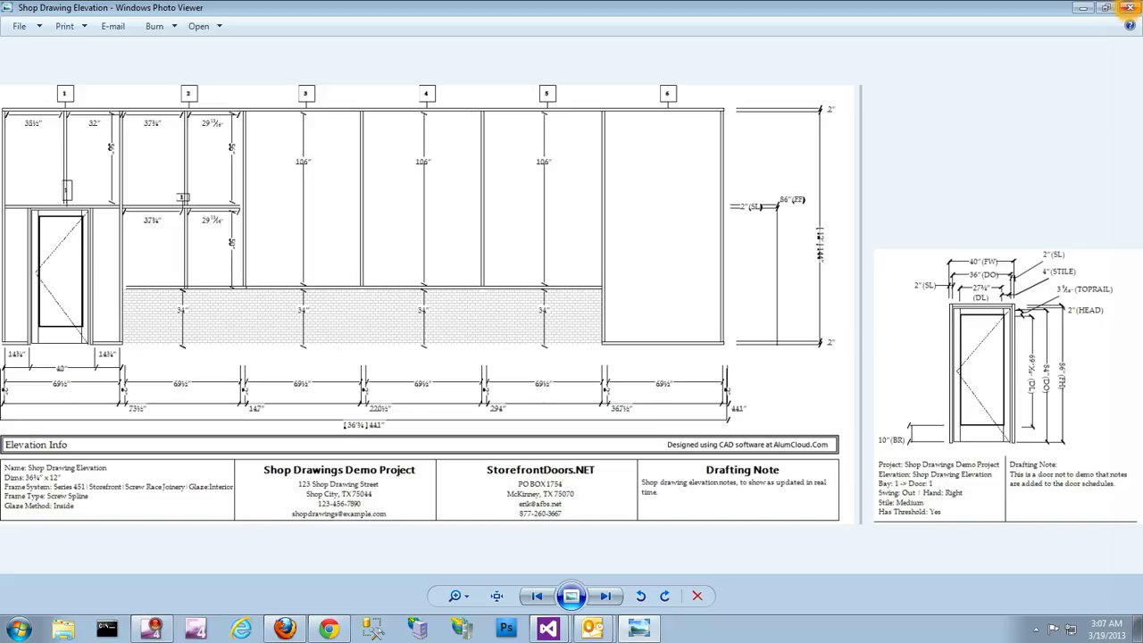
left_click(1129, 8)
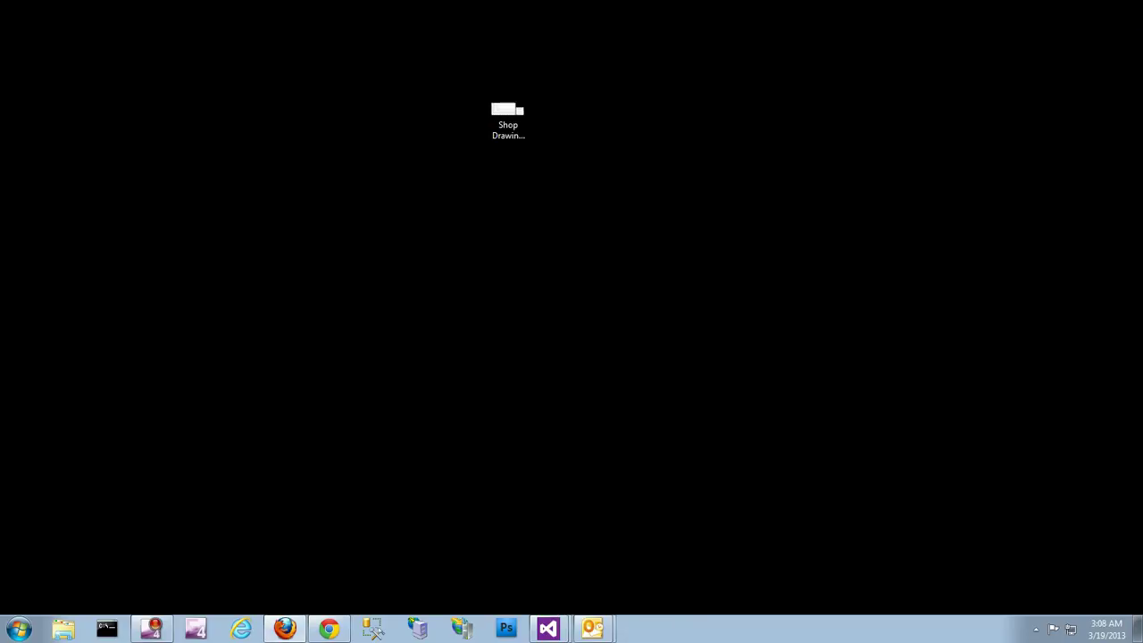
- Switch back to the Account Manager in Chrome and set the project list's page size to 5
left_click(339, 627)
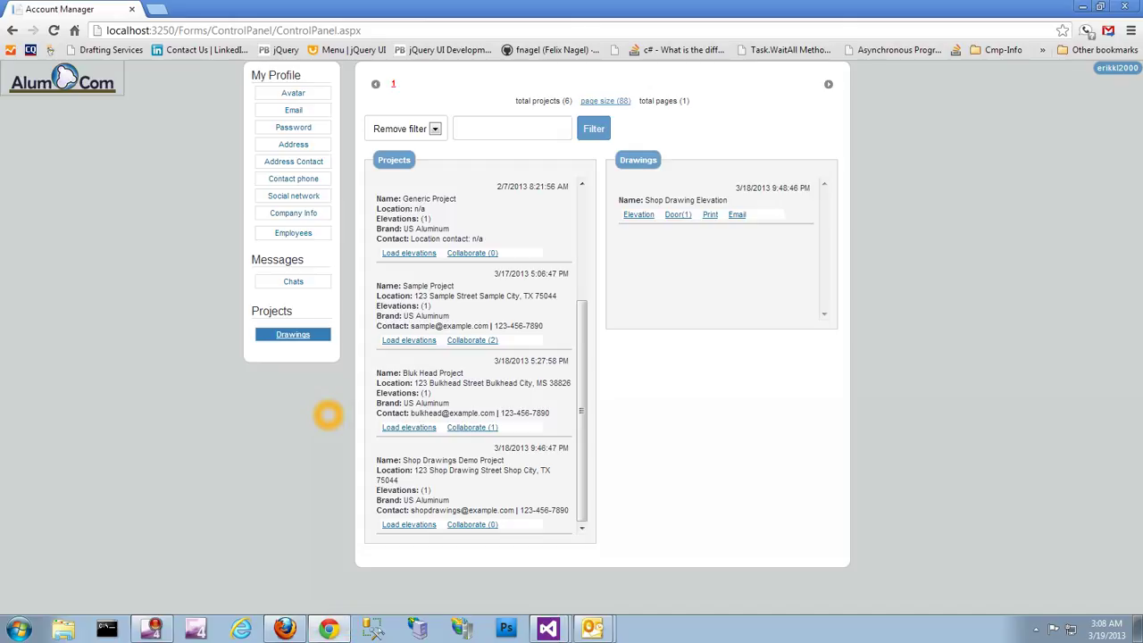
left_click(555, 132)
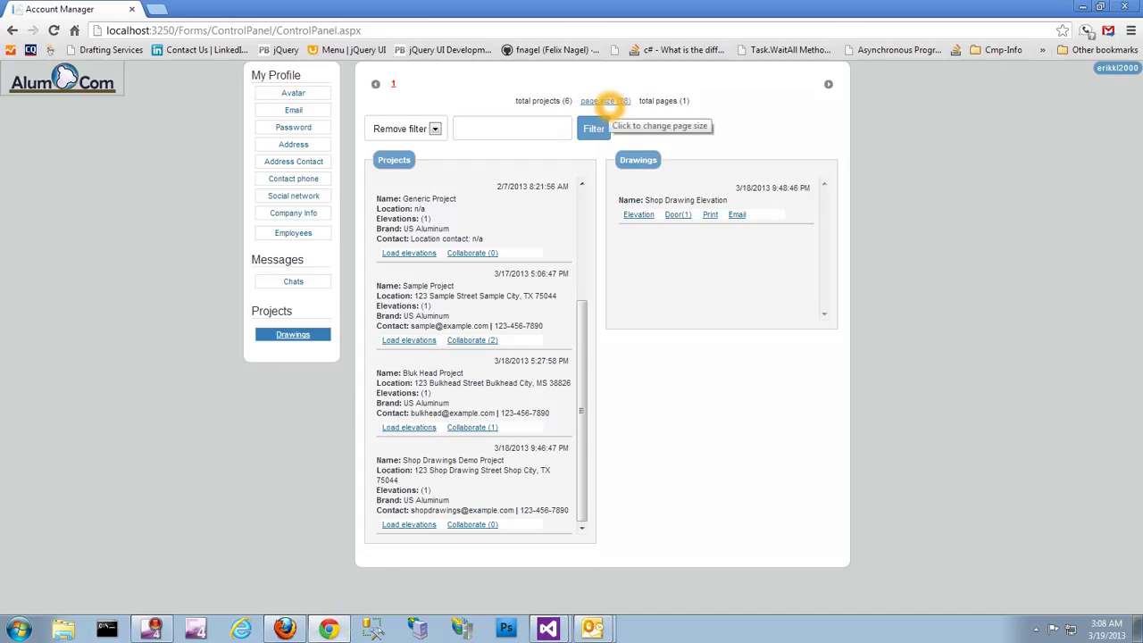
left_click(615, 101)
left_click(640, 110)
left_click_drag(649, 299, 642, 154)
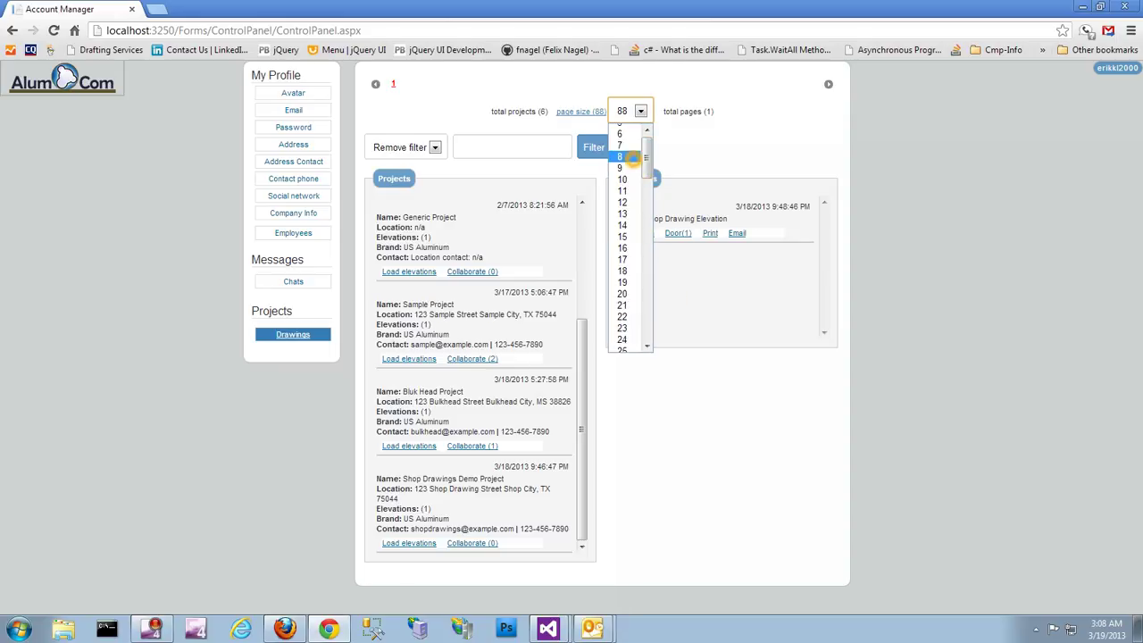
left_click(636, 155)
left_click(625, 103)
left_click(630, 112)
left_click(636, 132)
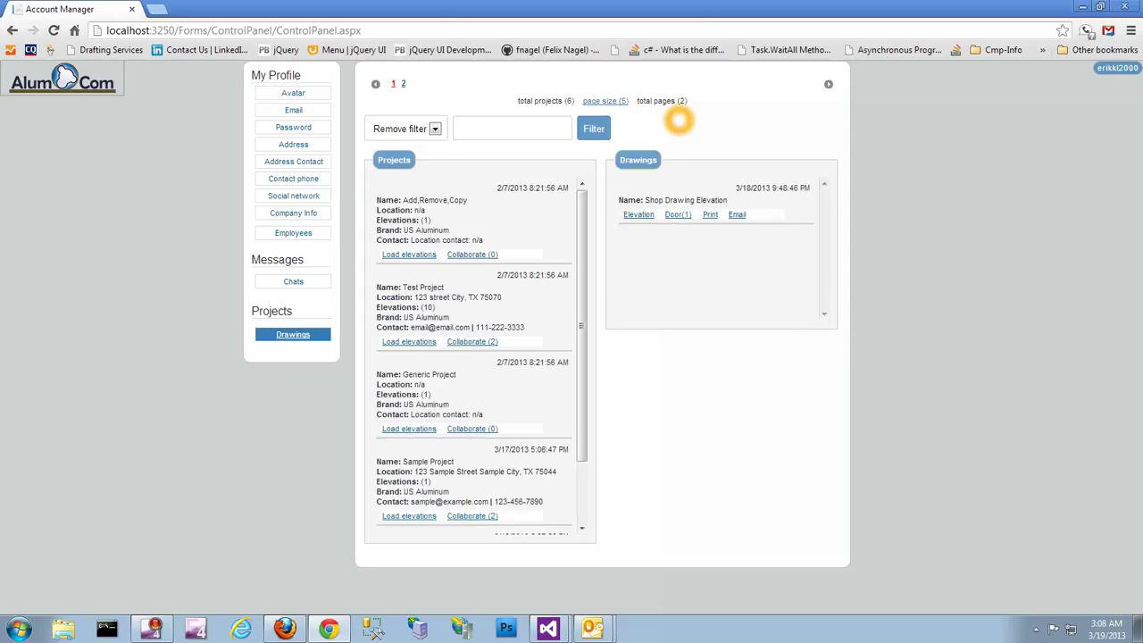
- Go to page 2 of the project list and look over the Shop Drawings Demo Project entry
left_click(436, 130)
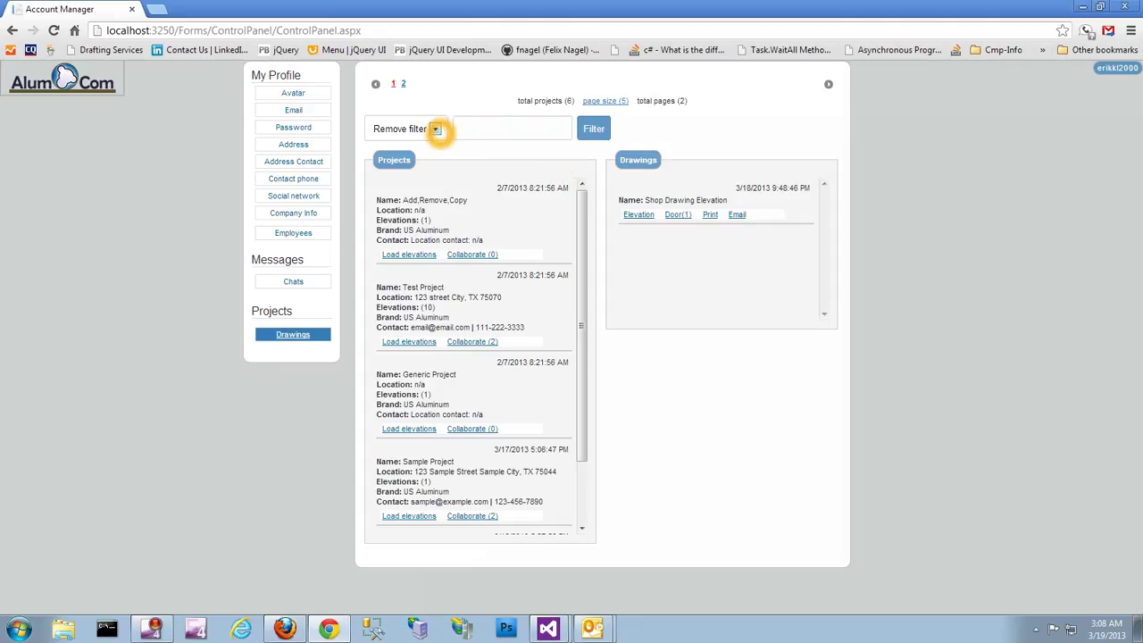
left_click(436, 130)
left_click(436, 144)
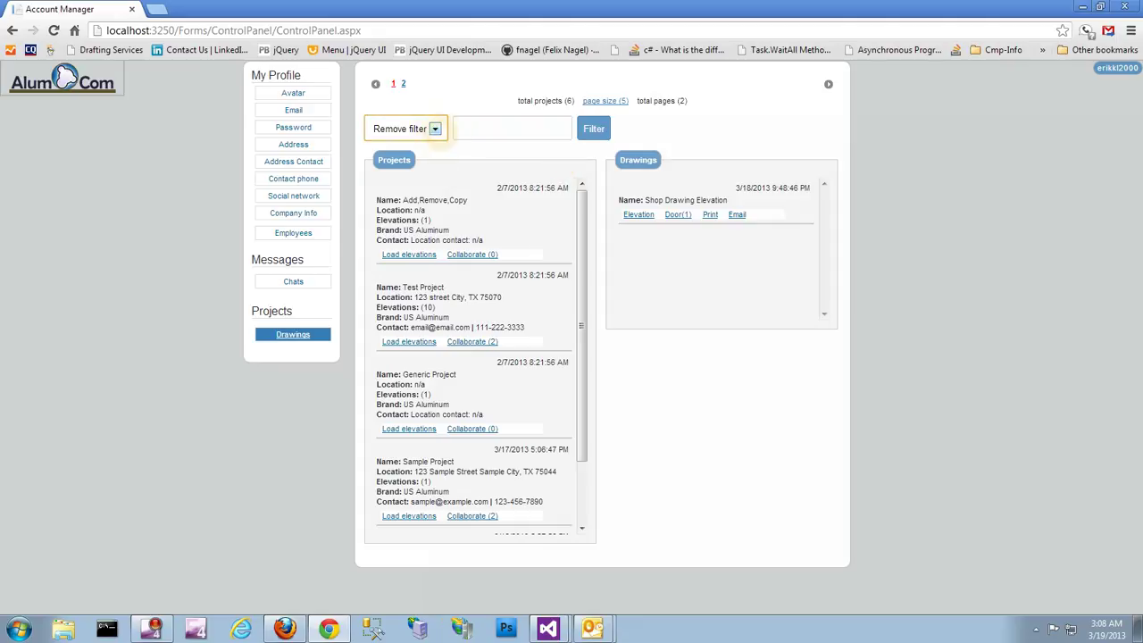
scroll(416, 210, "down", 2)
left_click(403, 83)
left_click(422, 212)
left_click(382, 230)
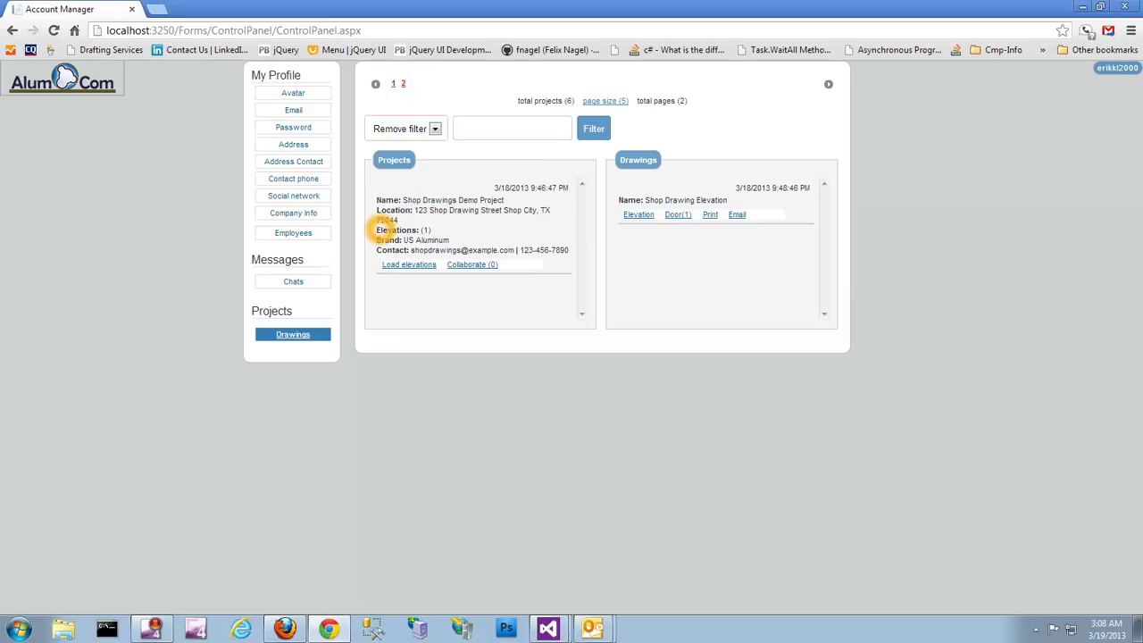
left_click(371, 244)
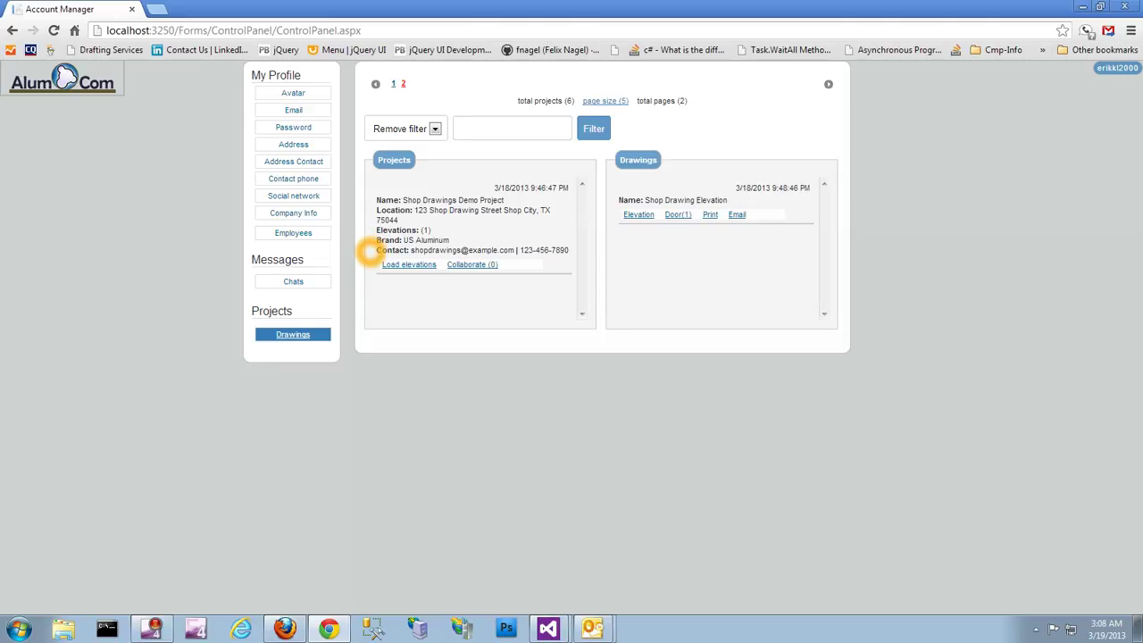
mouse_move(379, 252)
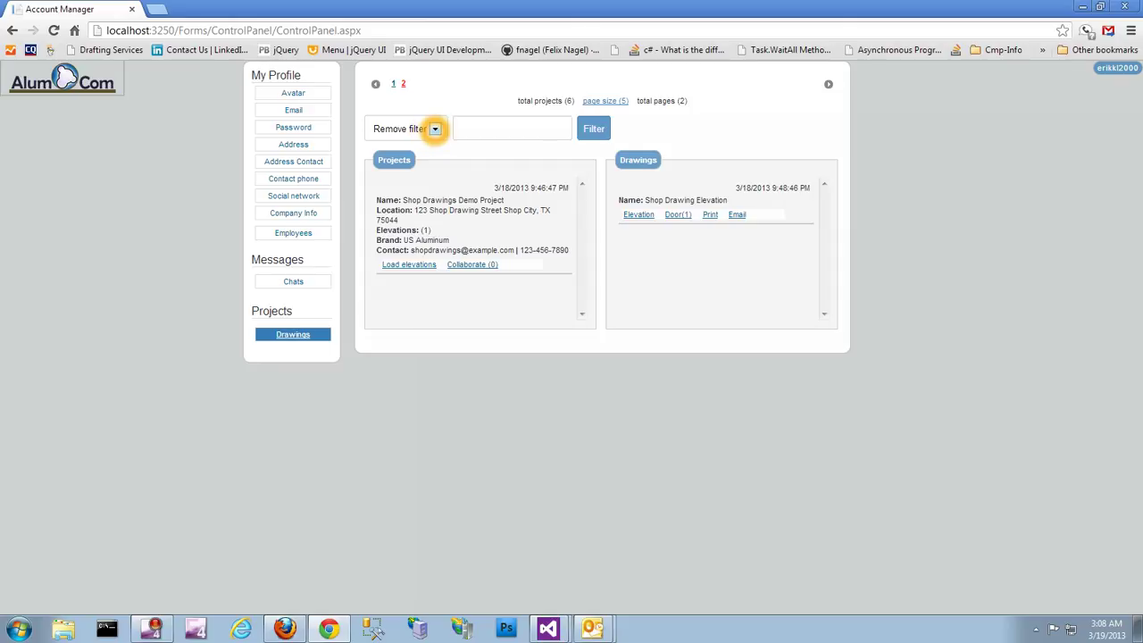
- Filter the project list by Name using the text Shop Drawings Demo Project
left_click(435, 130)
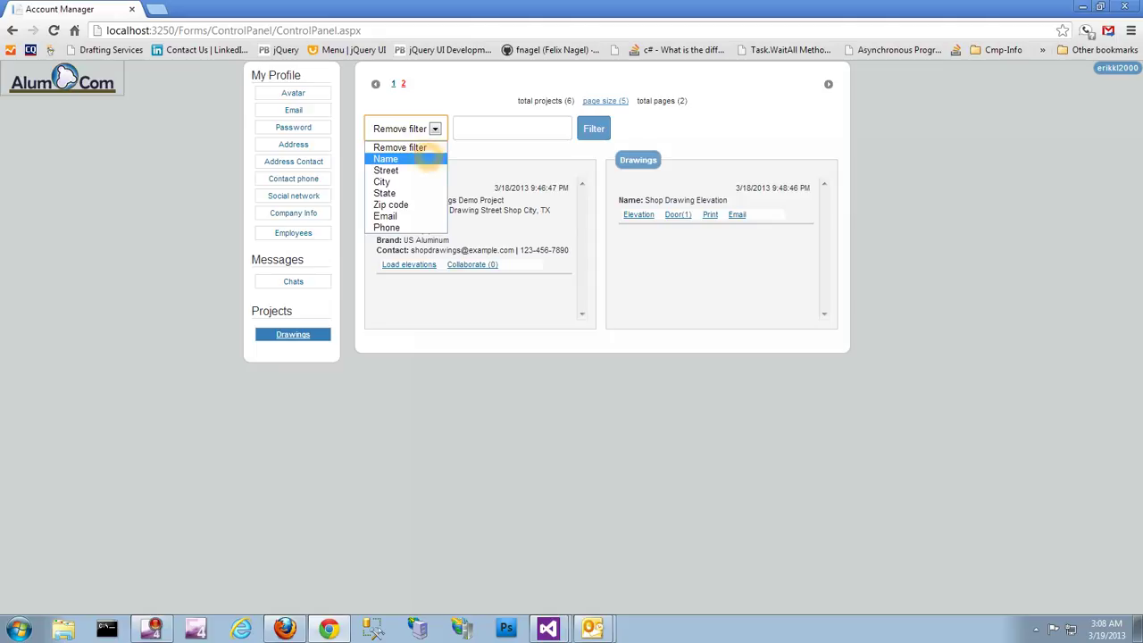
left_click(427, 158)
left_click_drag(403, 201, 502, 135)
right_click(493, 202)
key("Escape")
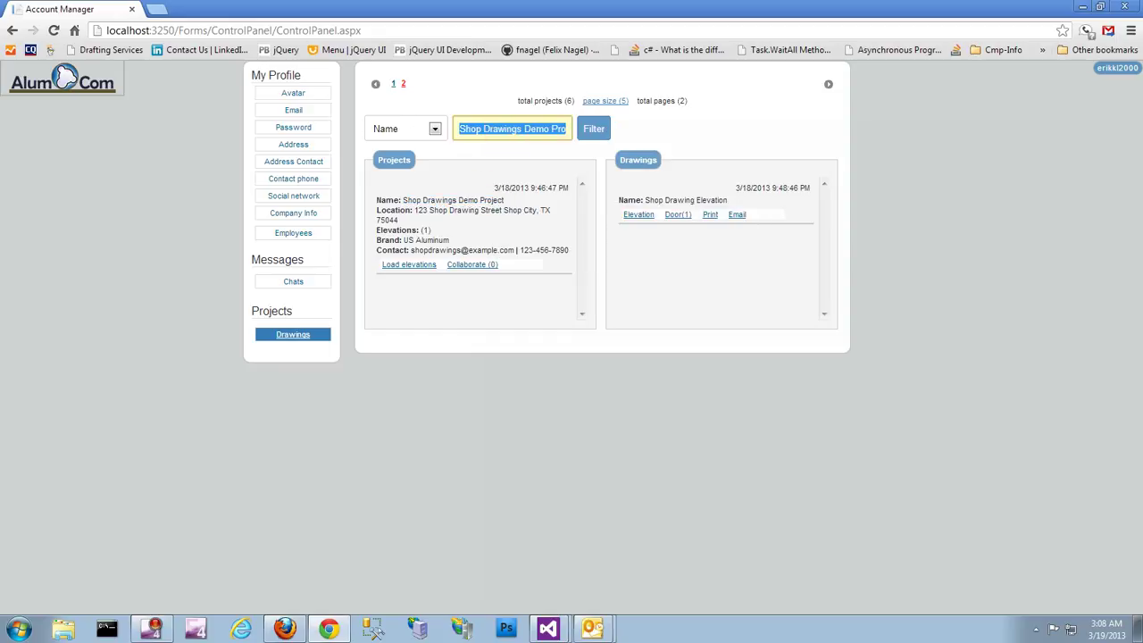
left_click(593, 129)
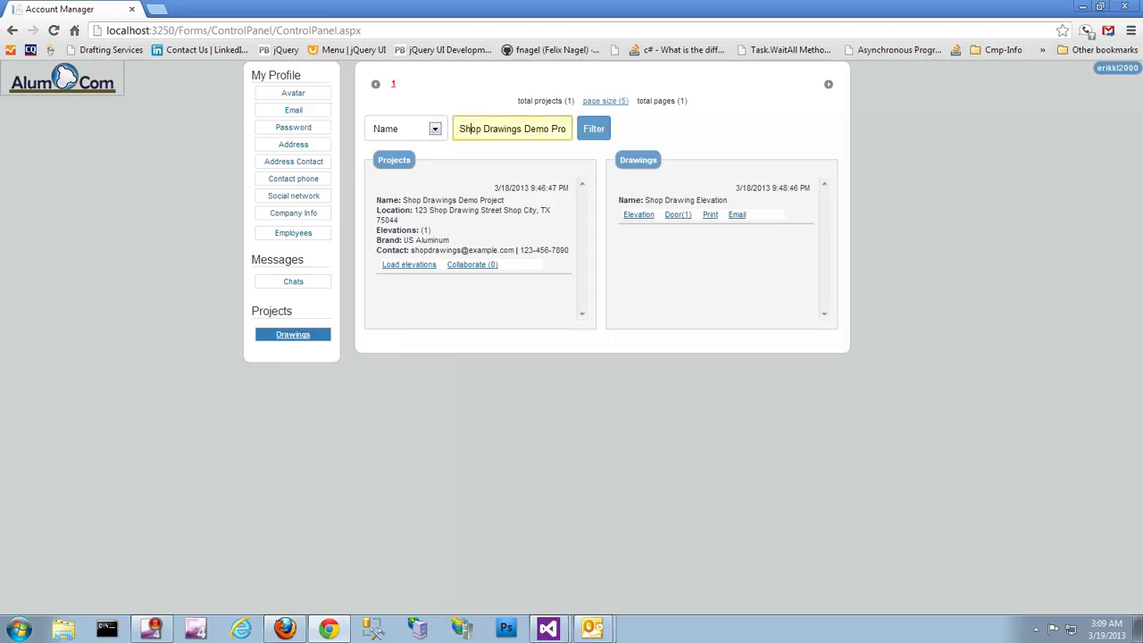
- Clear the filter text and remove the name filter from the project list
triple_click(472, 131)
key("BackSpace")
left_click(433, 129)
left_click(418, 145)
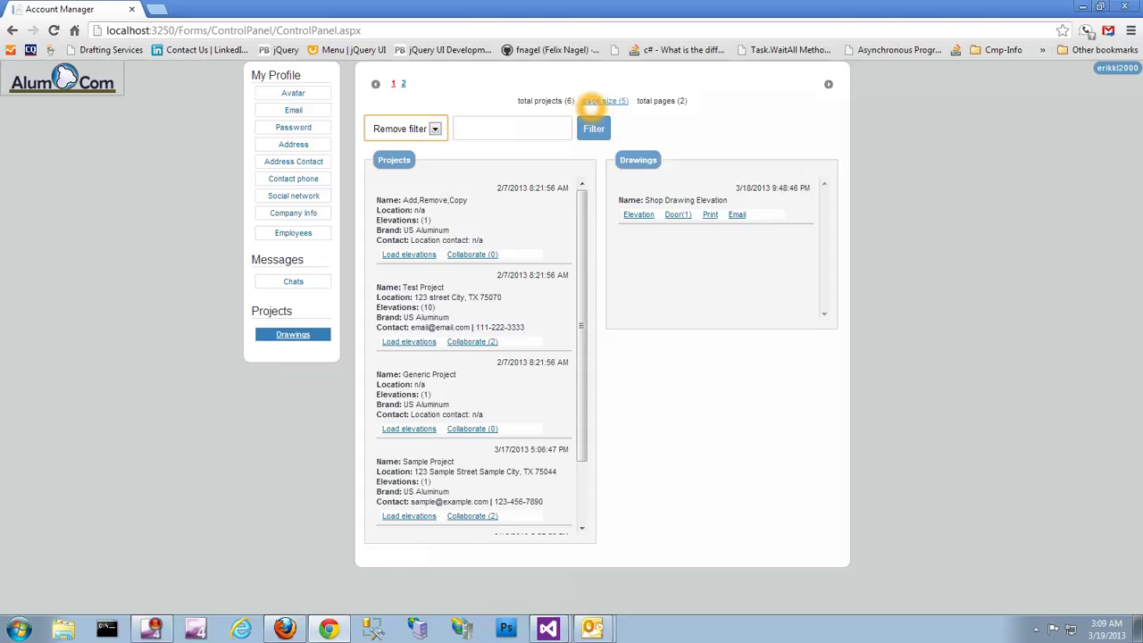
- Set the project list's page size to 74
left_click(604, 101)
left_click(628, 111)
scroll(620, 204, "down", 5)
scroll(620, 203, "down", 5)
left_click(620, 203)
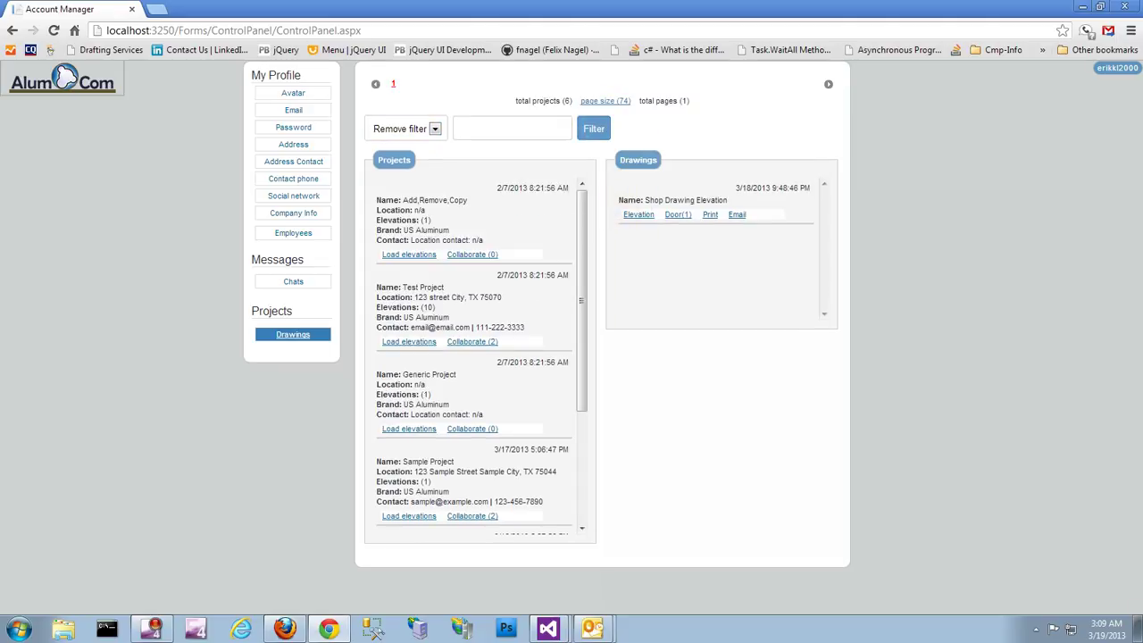
- Filter the project list by Name using the pasted text Shop Drawings Demo Project
left_click(514, 130)
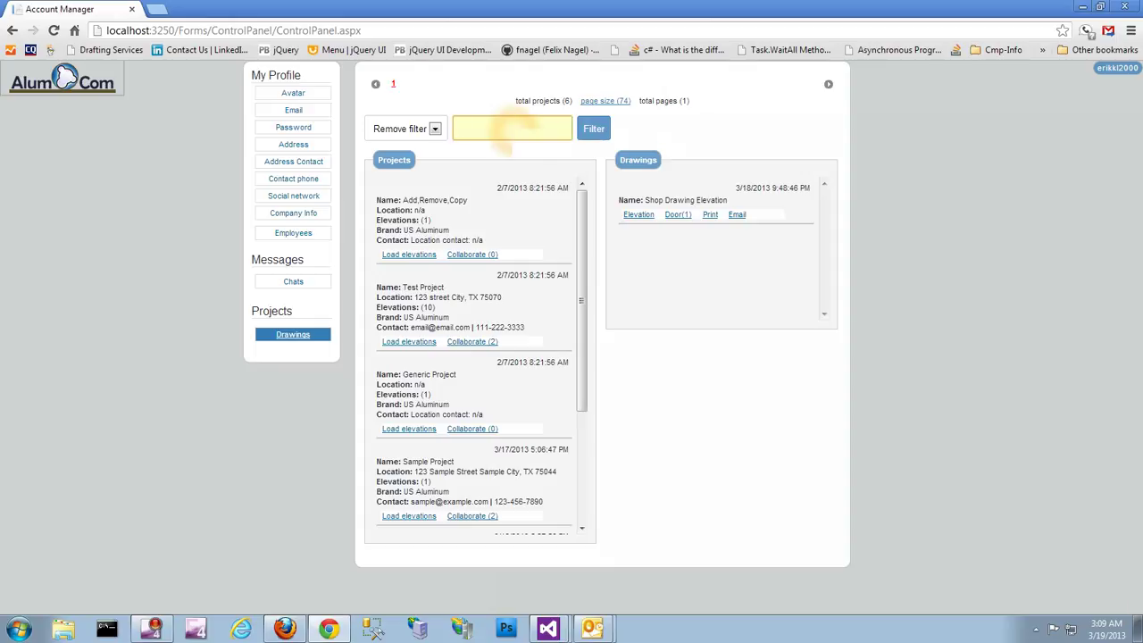
right_click(512, 130)
left_click(546, 206)
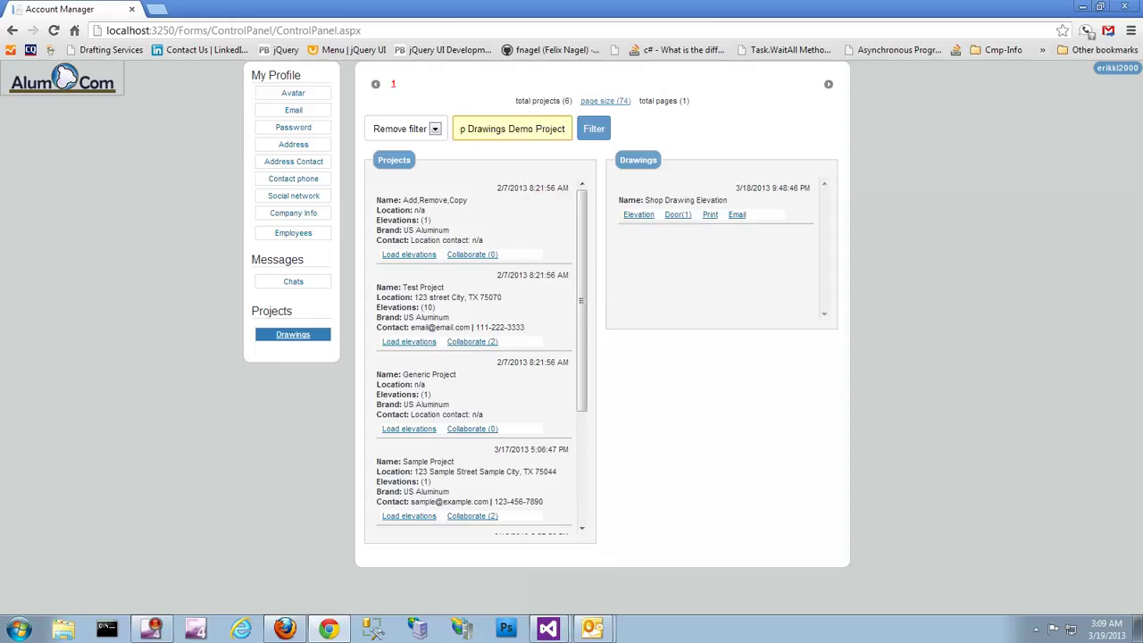
left_click(435, 130)
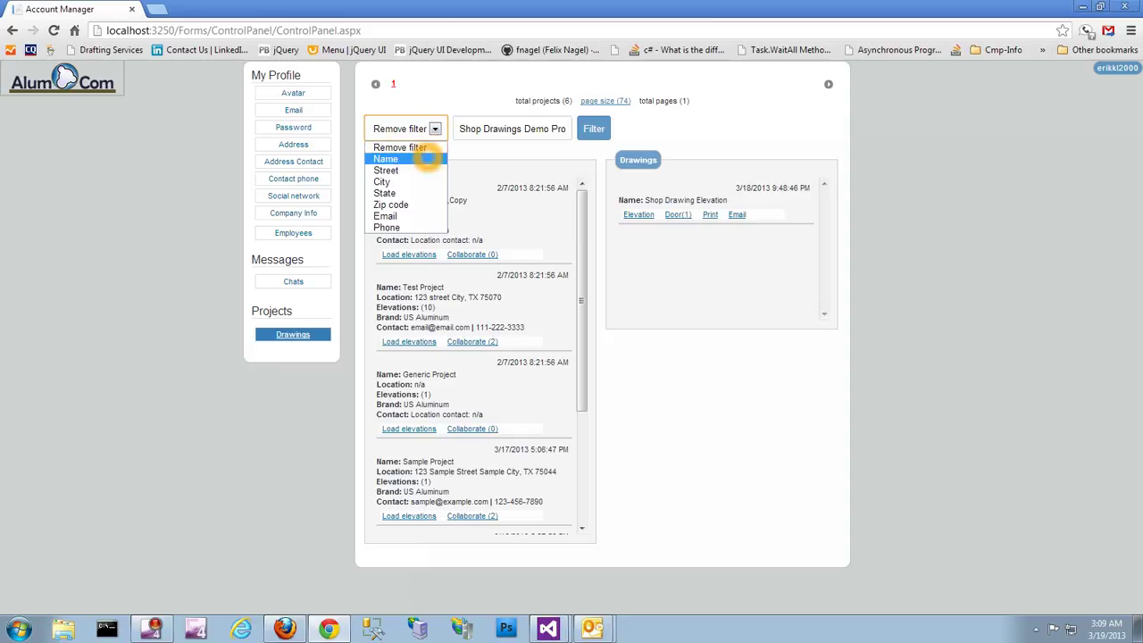
left_click(427, 158)
left_click(593, 130)
left_click(591, 132)
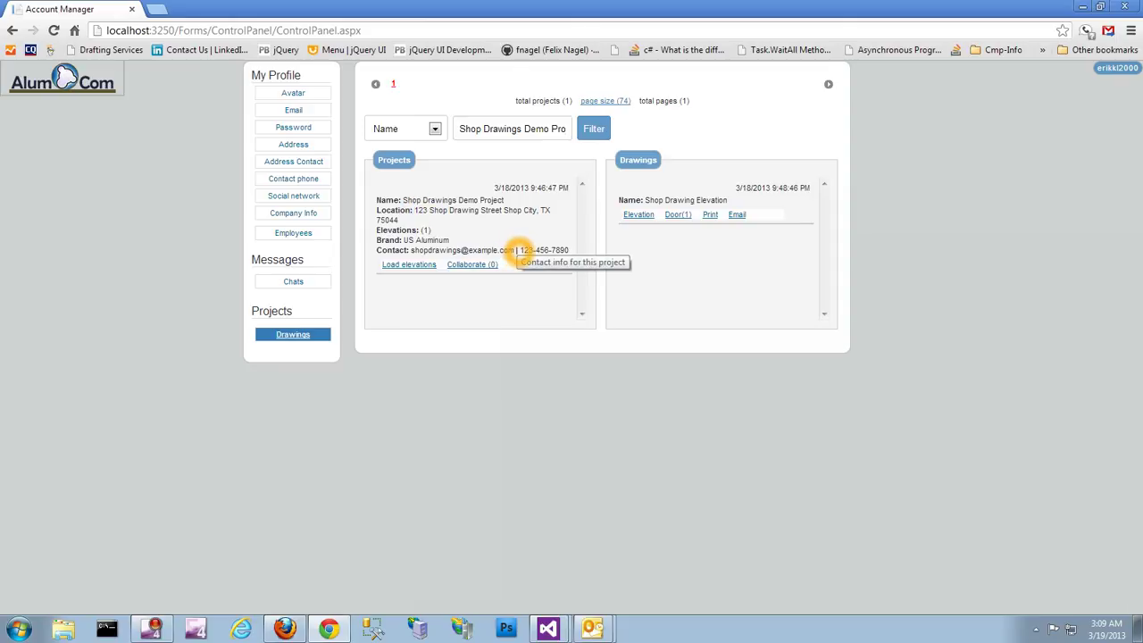
- Copy the contact phone number from the Shop Drawings Demo Project entry
left_click_drag(520, 250, 569, 250)
right_click(544, 250)
left_click(558, 239)
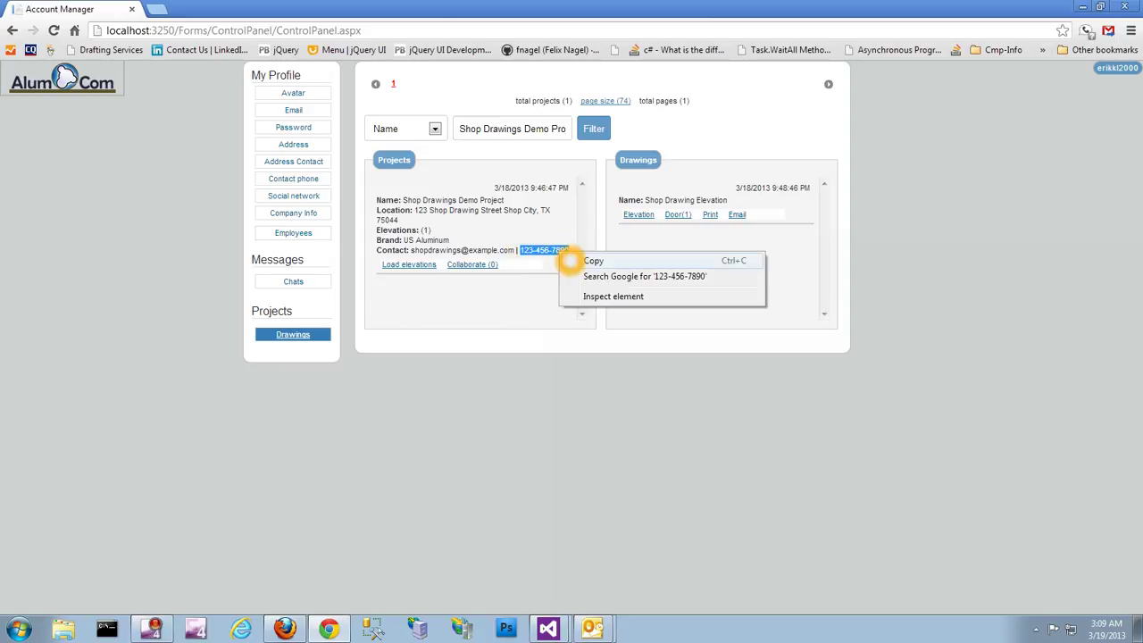
- Clear the filter text and remove the Name filter so all projects are listed
triple_click(485, 132)
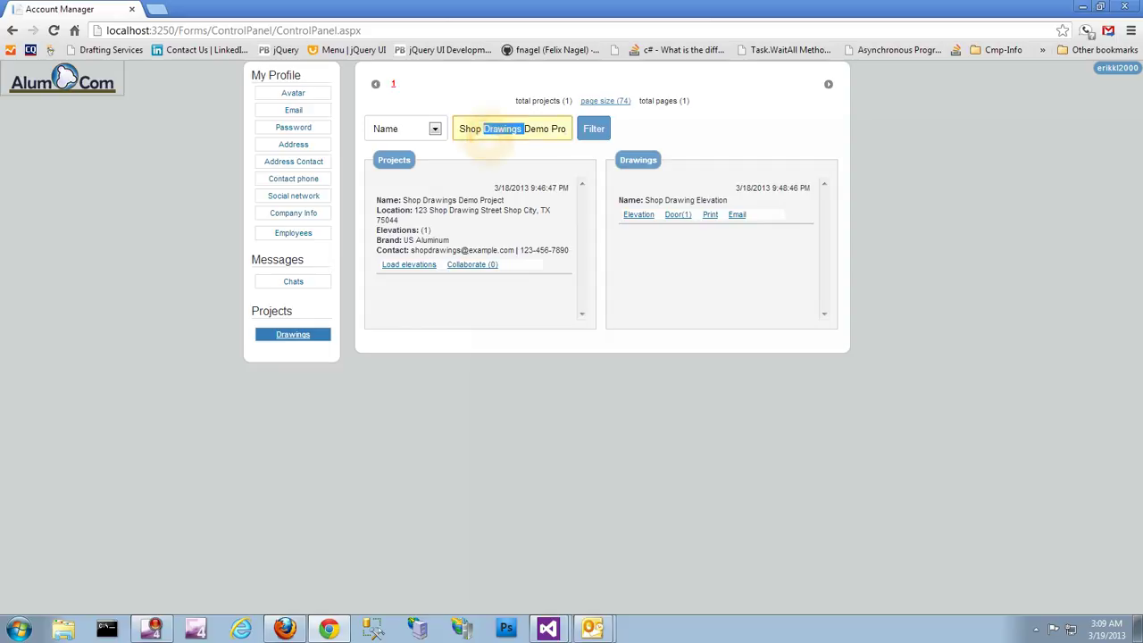
key("BackSpace")
left_click(435, 128)
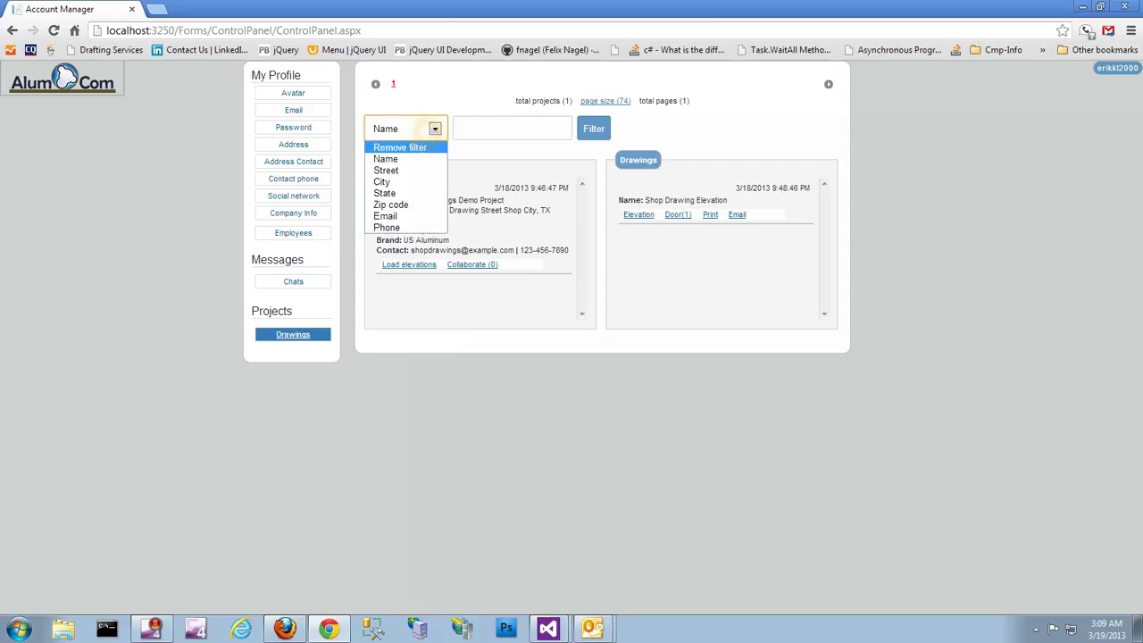
left_click(400, 147)
- Filter the project list by Phone using the copied contact phone number
left_click(434, 129)
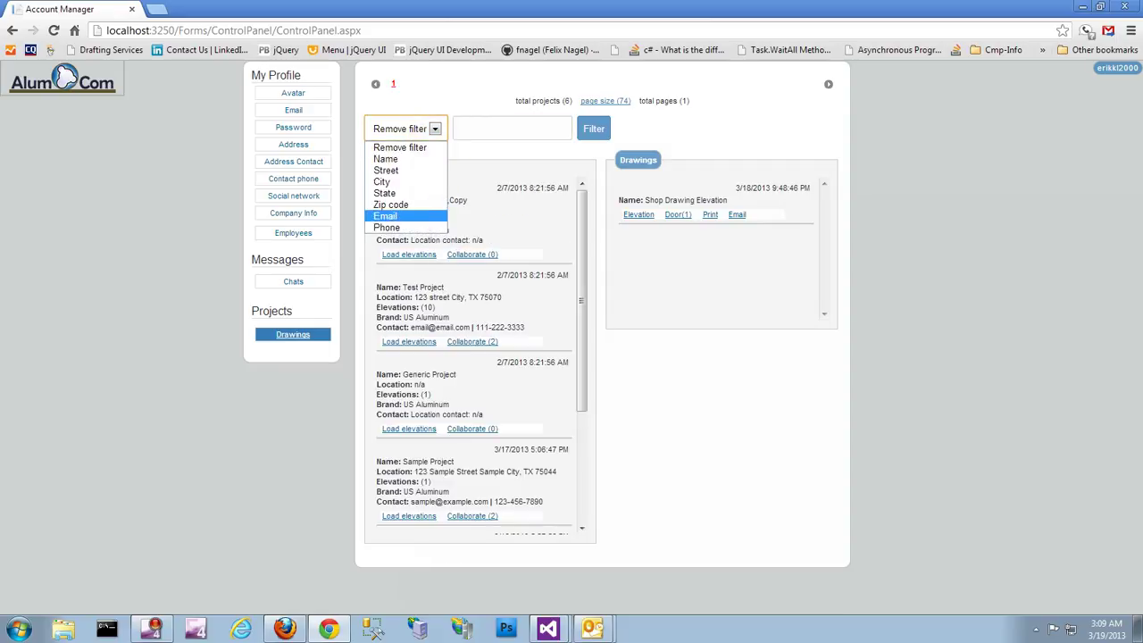
left_click(420, 226)
left_click(473, 130)
right_click(471, 131)
left_click(507, 207)
left_click(592, 131)
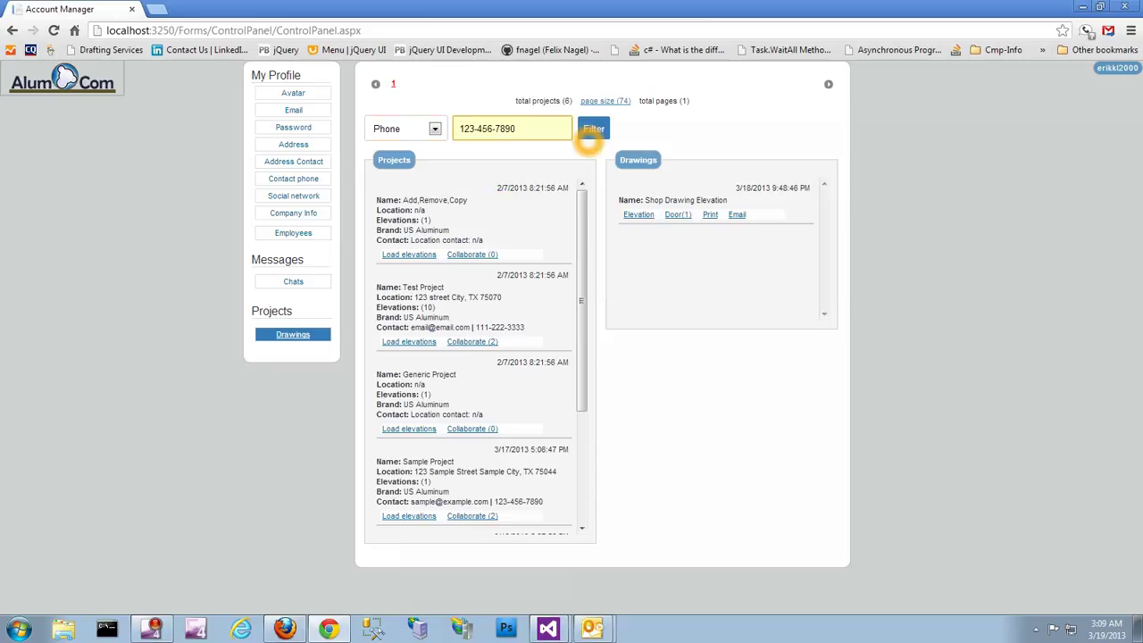
left_click(592, 130)
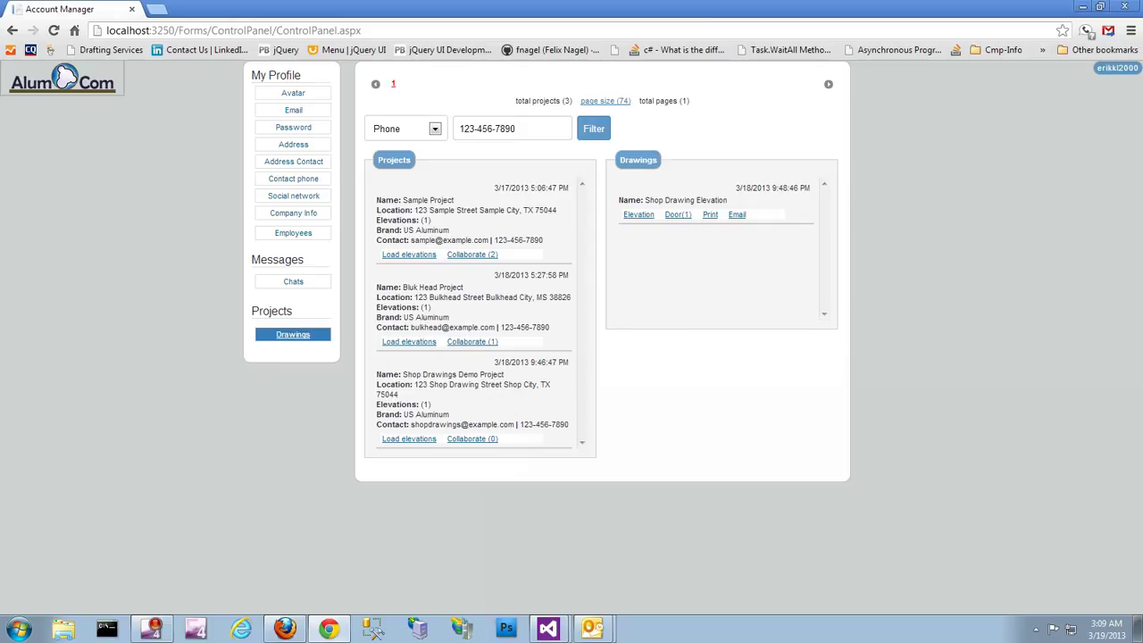
- Highlight the city in the Shop Drawings Demo Project's location and remove the Phone filter from the project list
left_click(417, 386)
left_click(545, 384)
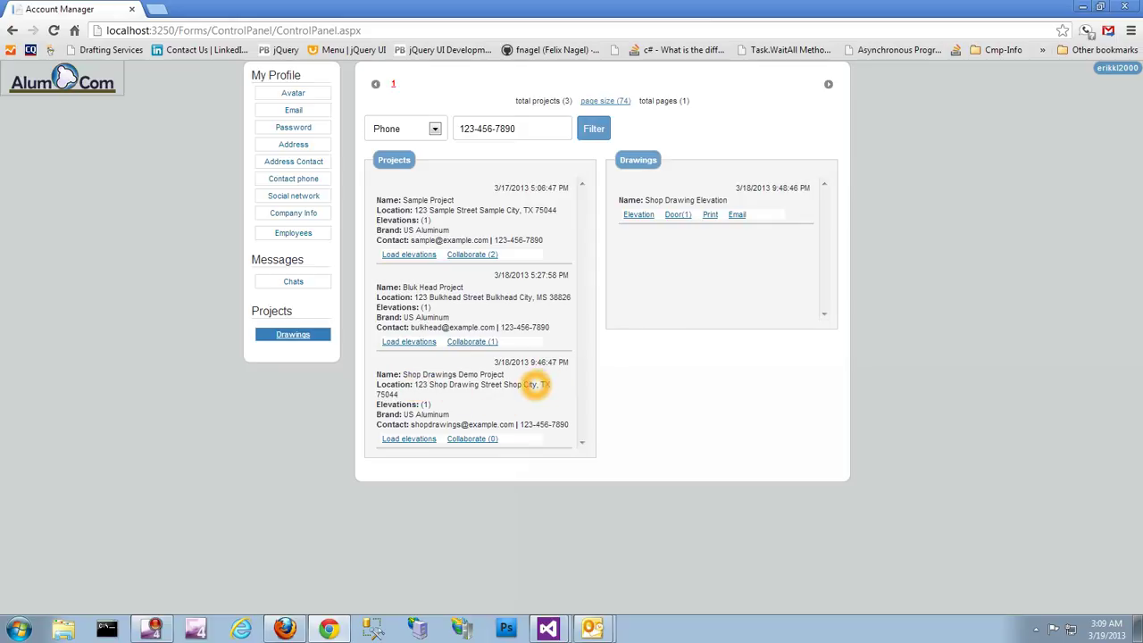
left_click_drag(536, 384, 512, 384)
left_click(477, 385)
left_click(514, 386)
left_click_drag(521, 385, 536, 385)
left_click(434, 129)
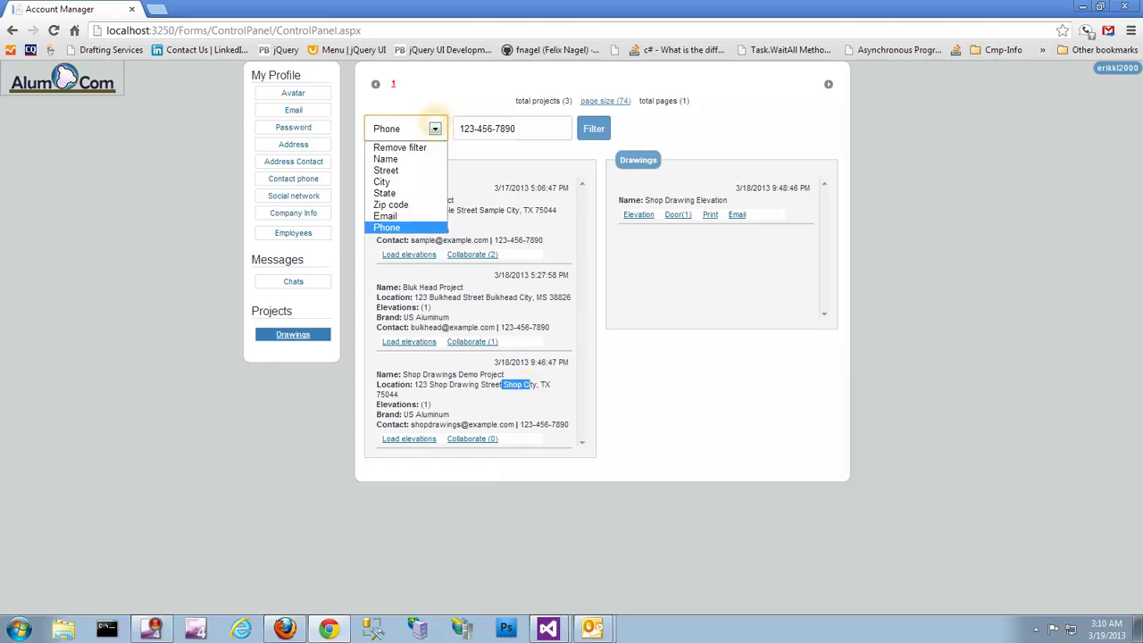
left_click(400, 147)
- Filter the project list by City using the text shop city
left_click(435, 128)
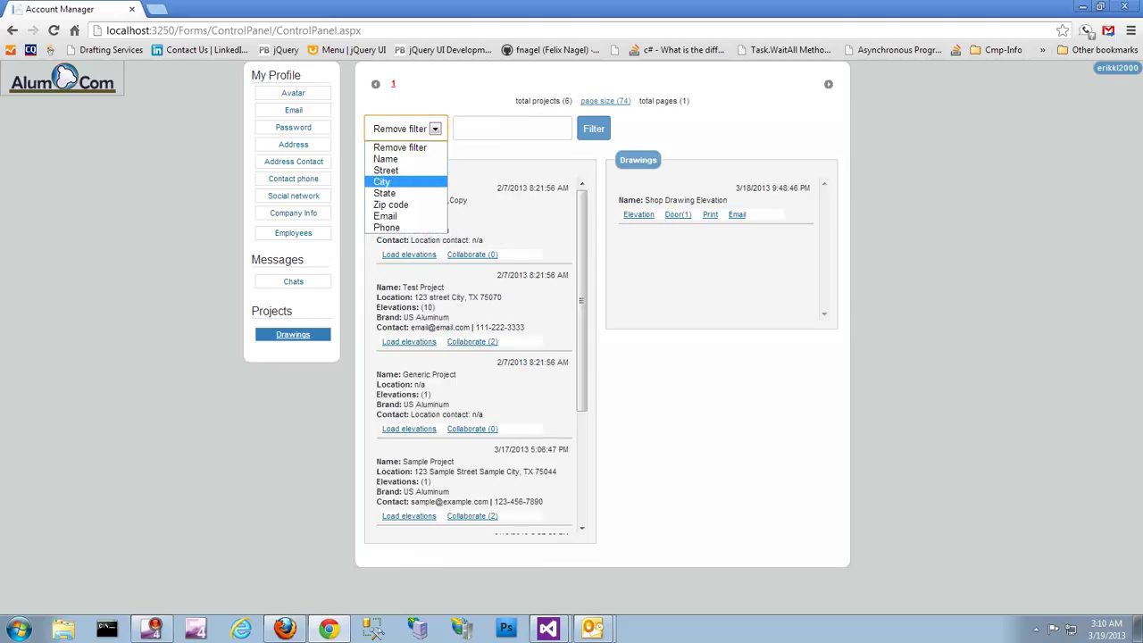
left_click(423, 181)
left_click(461, 130)
left_click(461, 130)
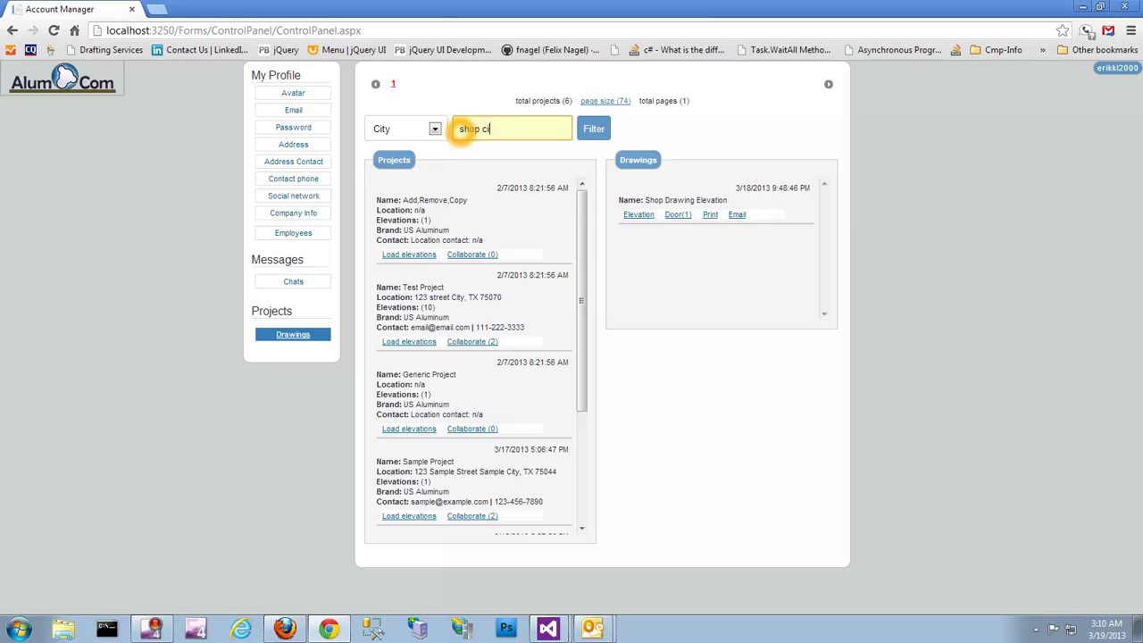
type("shop city")
left_click(593, 128)
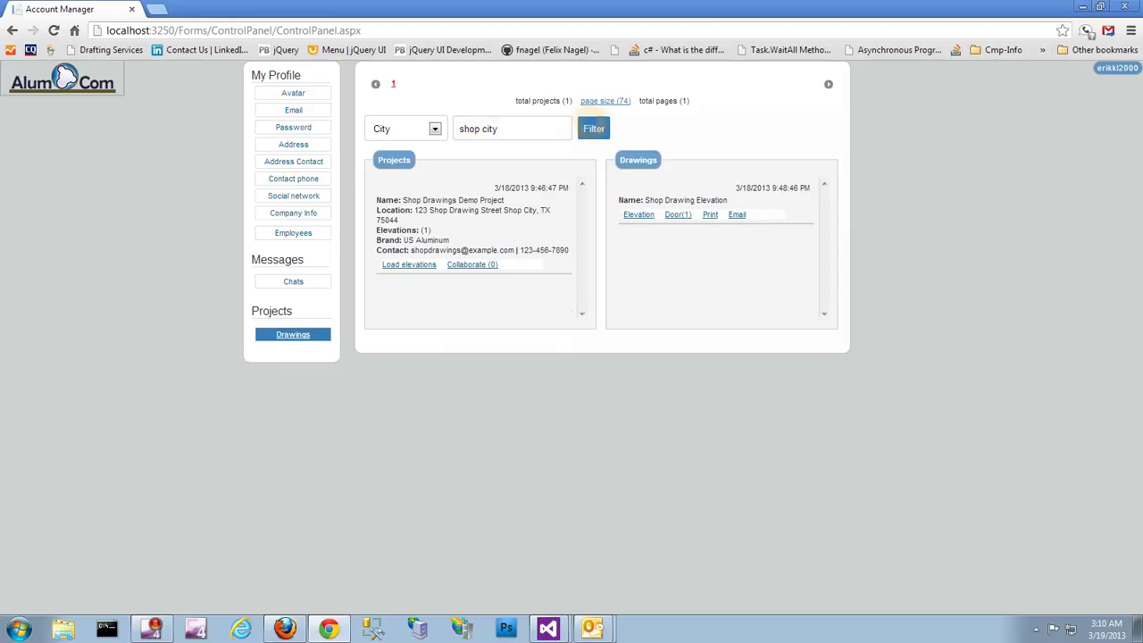
- Replace the filter text with tx and filter the project list by State
triple_click(502, 130)
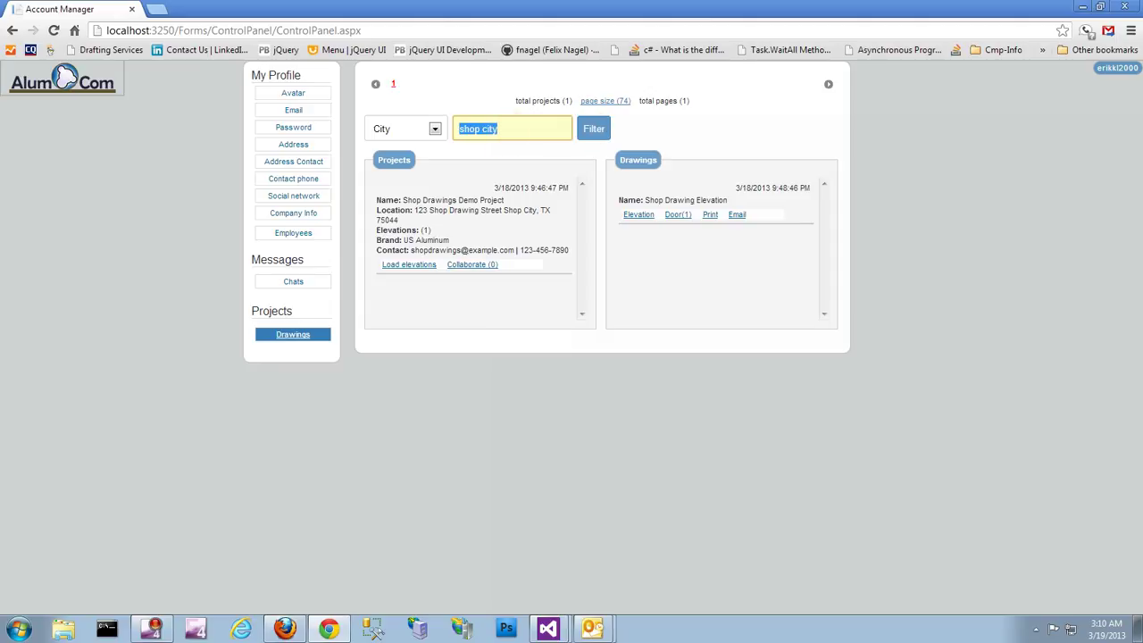
type("tx")
left_click(435, 129)
key("Down")
left_click(416, 203)
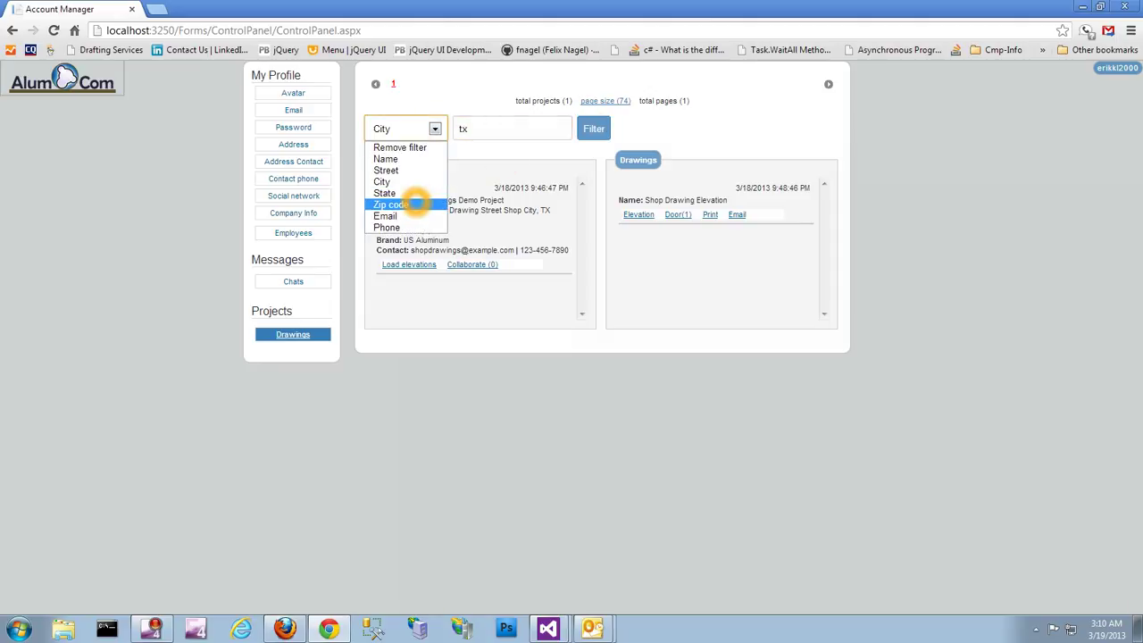
left_click(385, 193)
left_click(593, 129)
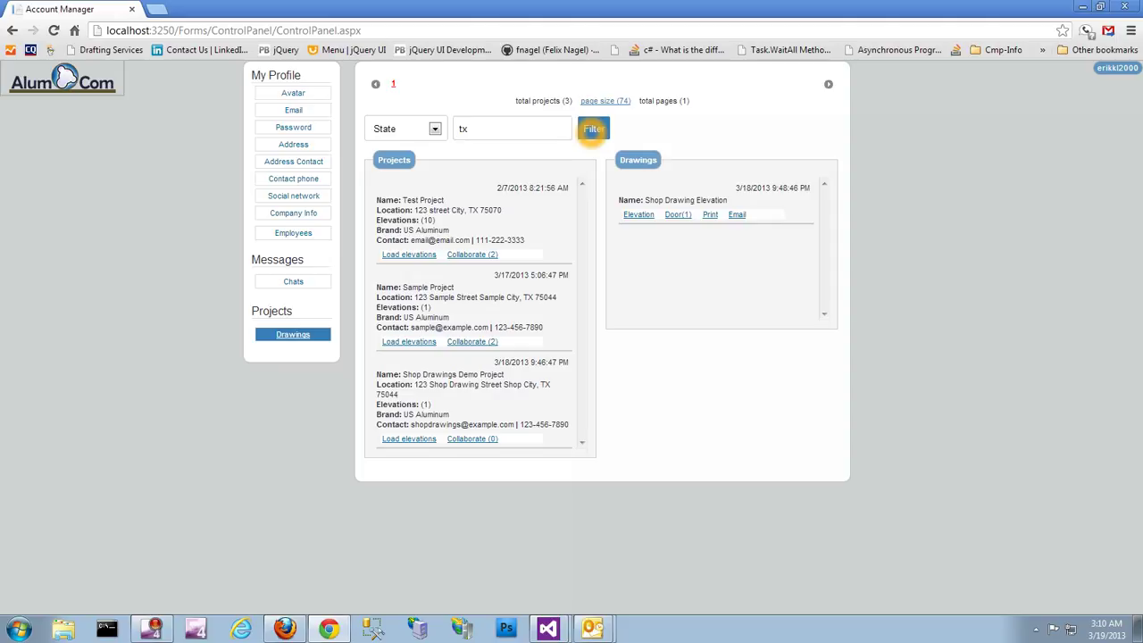
- Return to the main drafting page and open the existing project Shop Drawings Demo Project
left_click(189, 104)
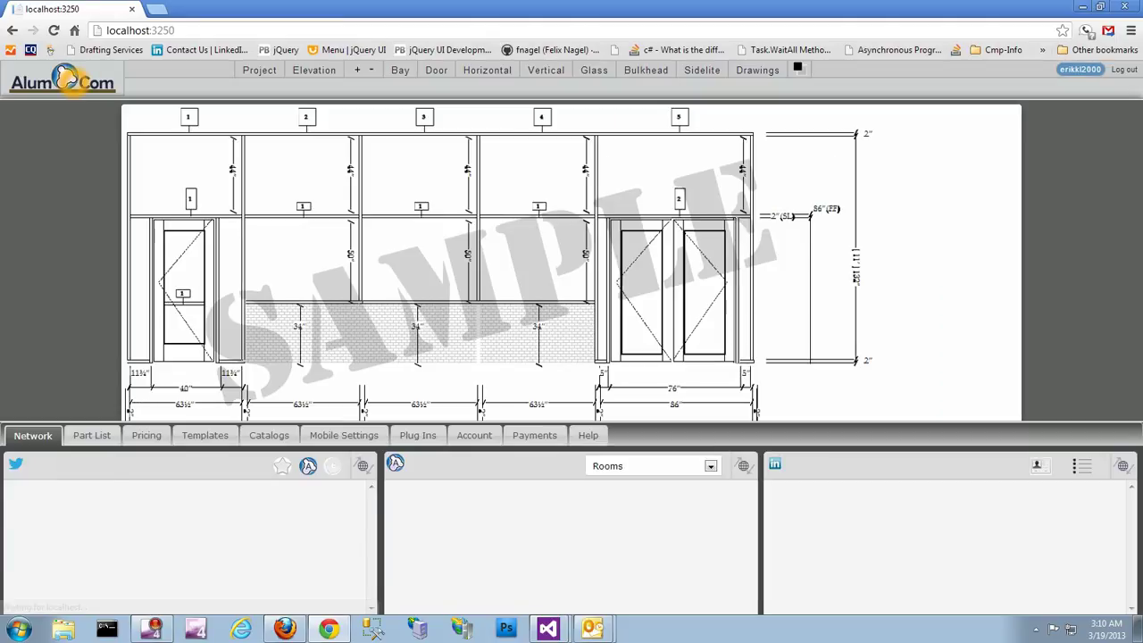
left_click(259, 69)
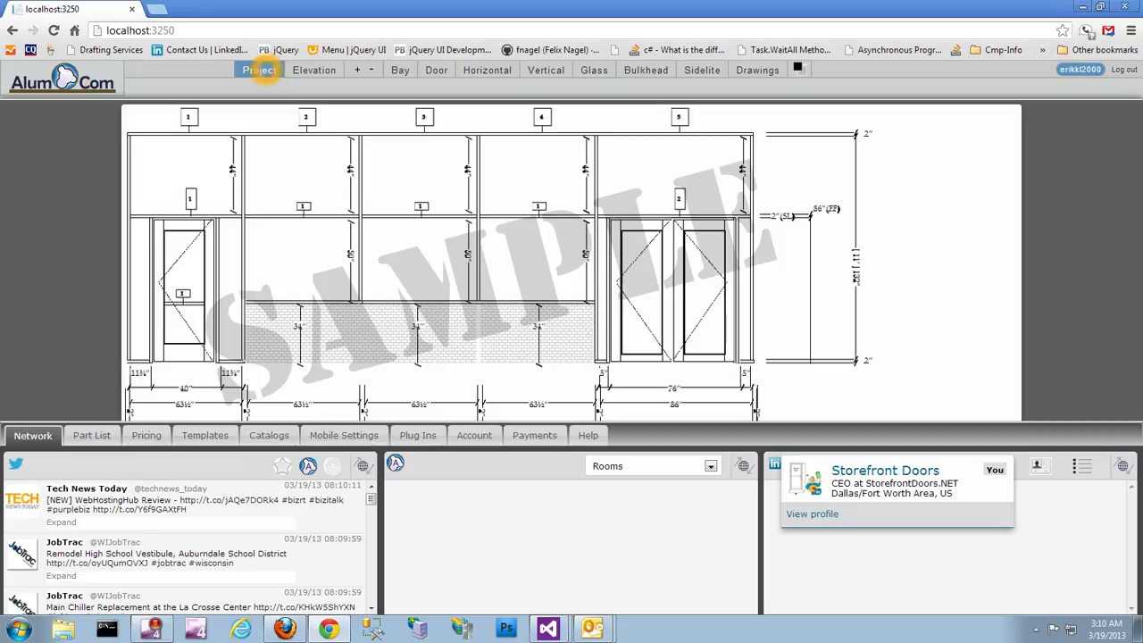
left_click(444, 117)
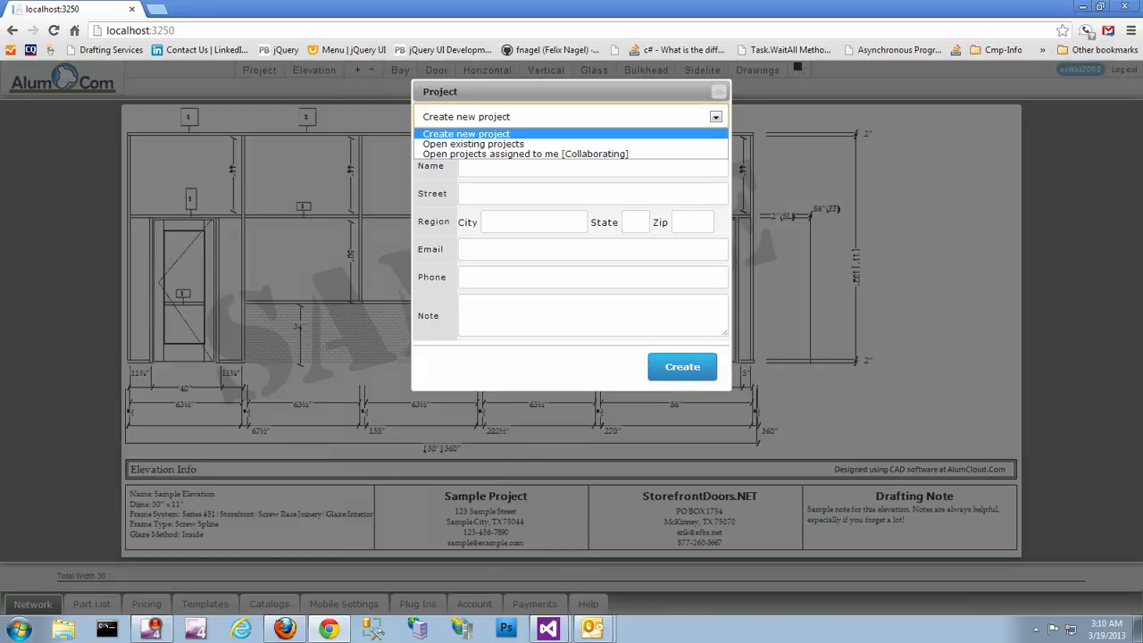
left_click(450, 144)
left_click(487, 141)
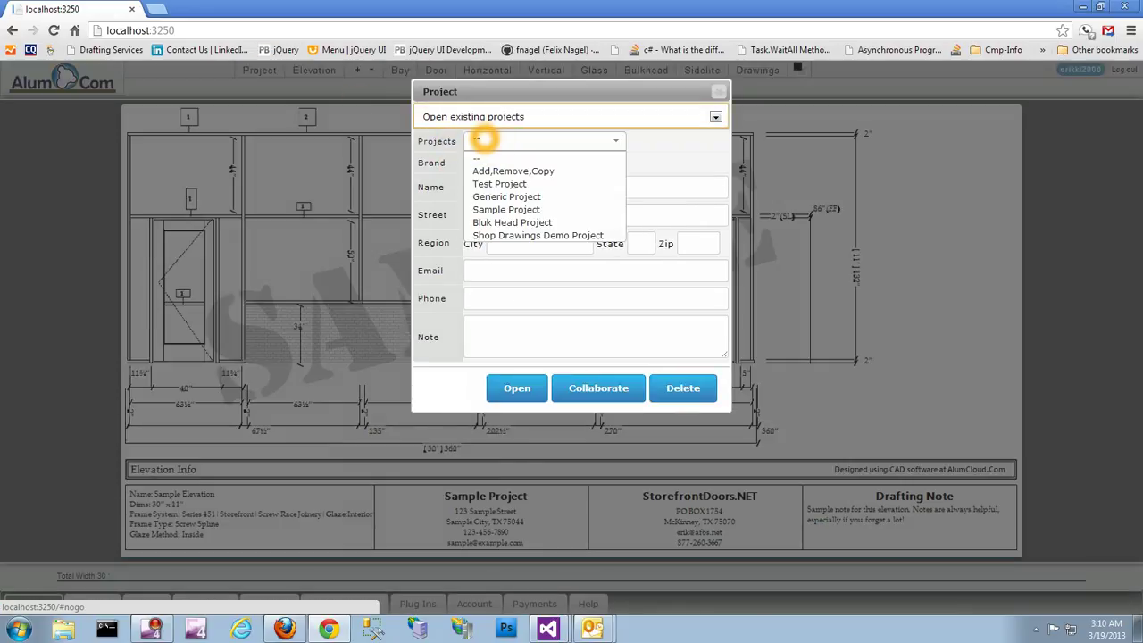
left_click(496, 236)
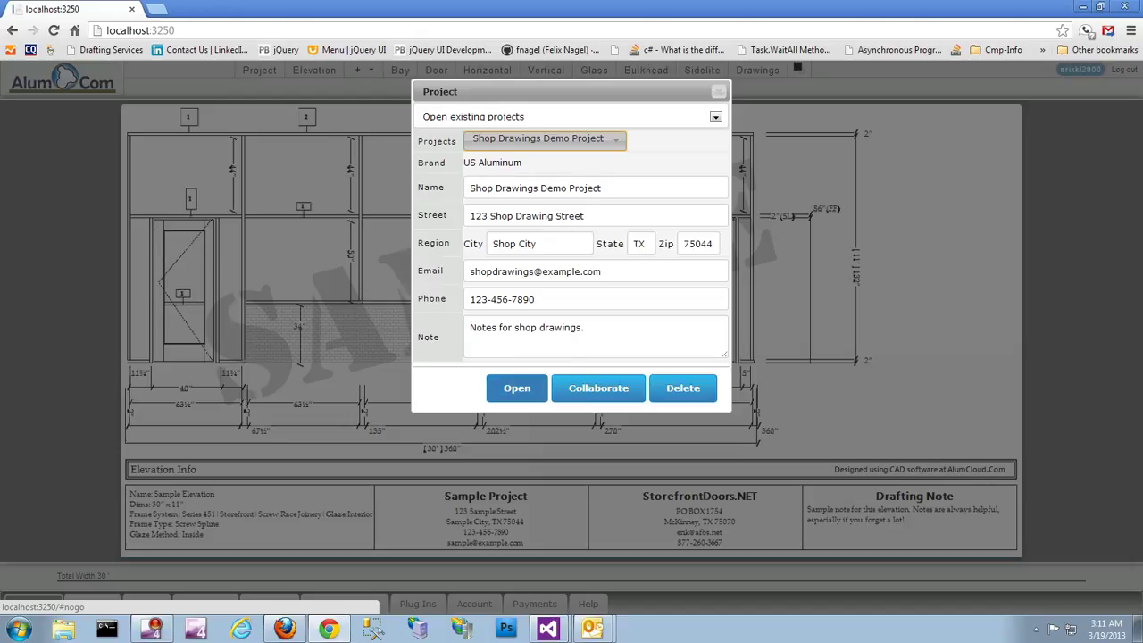
left_click(527, 389)
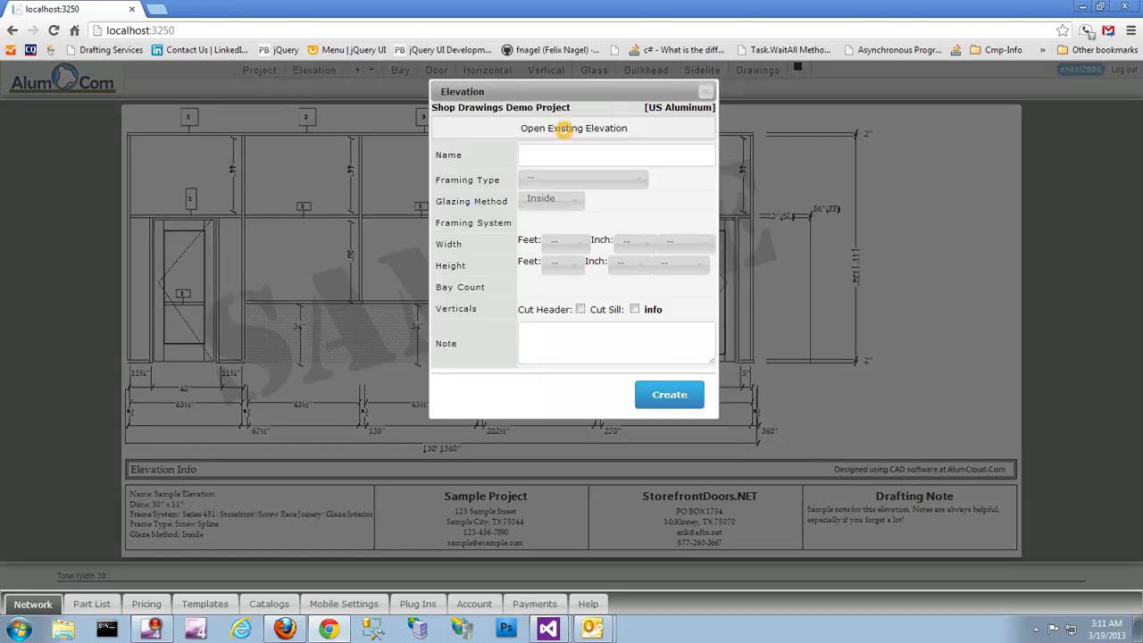
- Open the project's existing elevation named Shop Drawing Elevation and close the elevation dialog
left_click(563, 128)
left_click(563, 150)
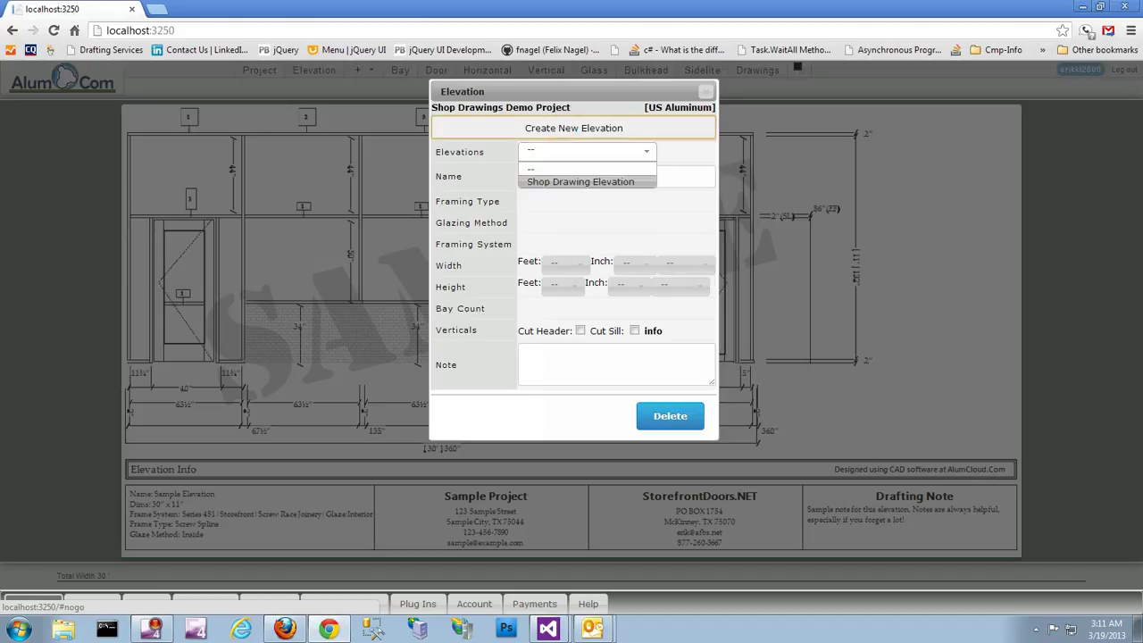
left_click(571, 181)
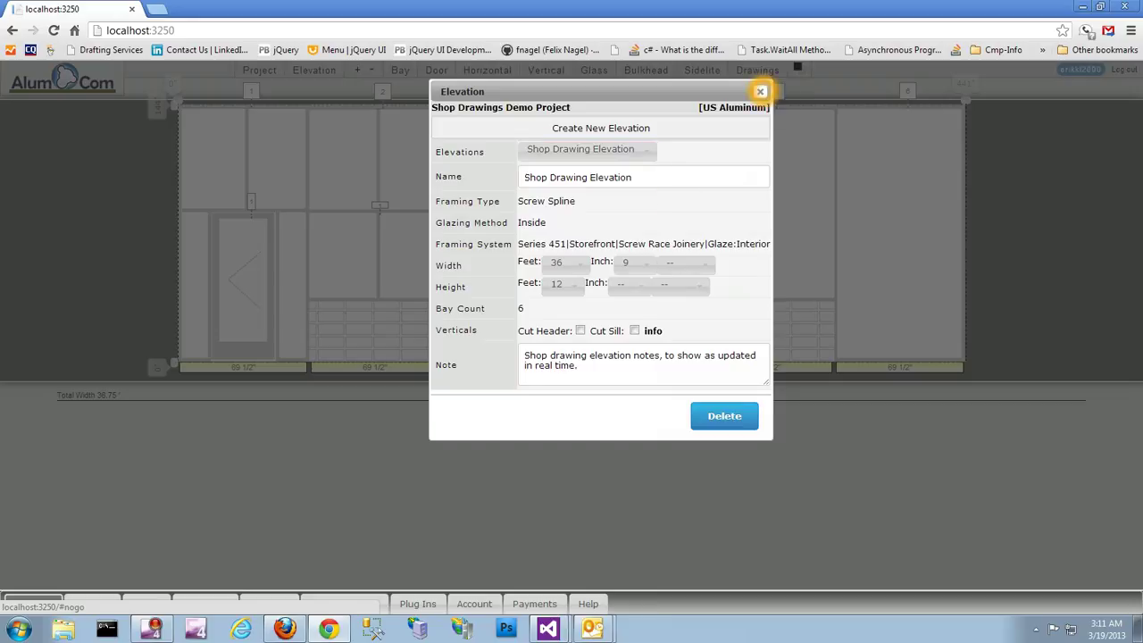
left_click(761, 90)
- Open the elevation's shop drawings and look over the elevation drawing and the door schedule
left_click(757, 72)
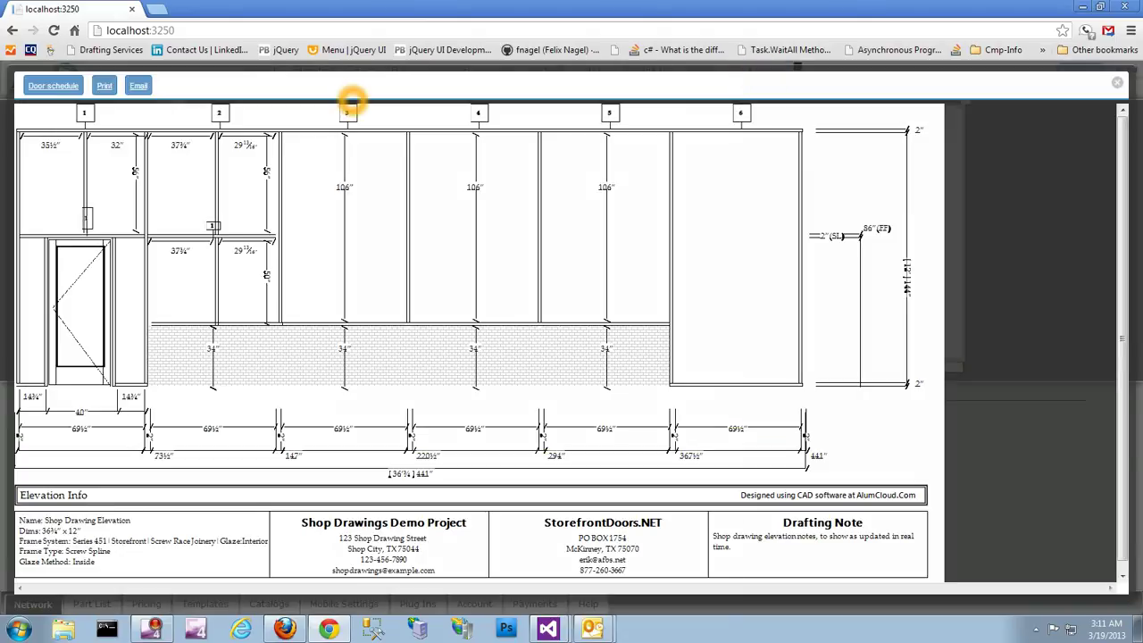
left_click(53, 86)
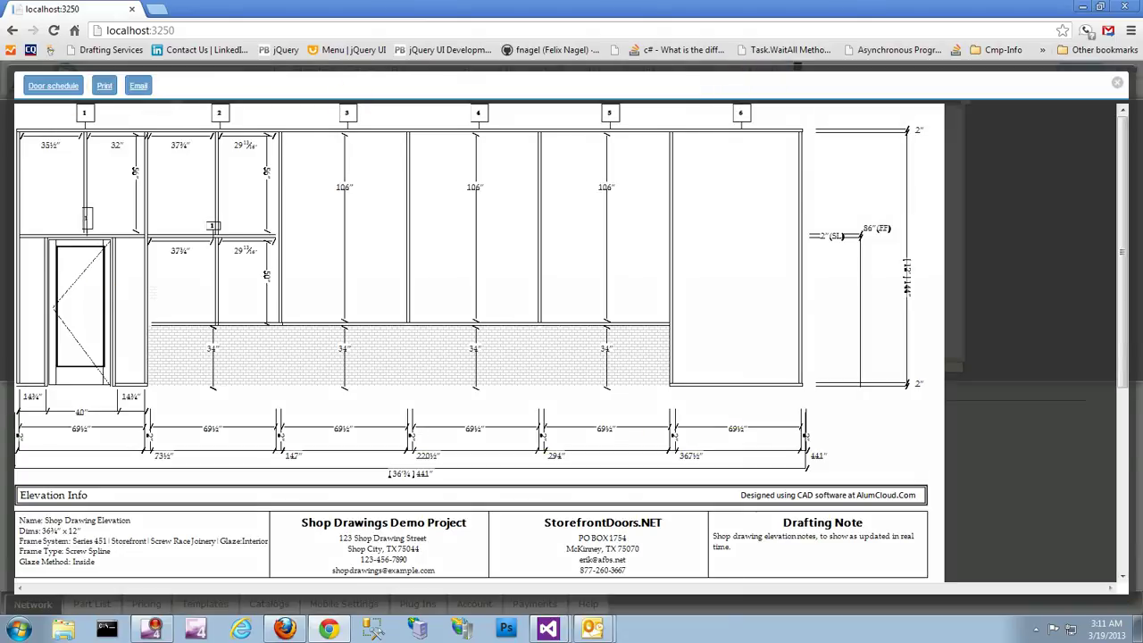
scroll(98, 299, "down", 4)
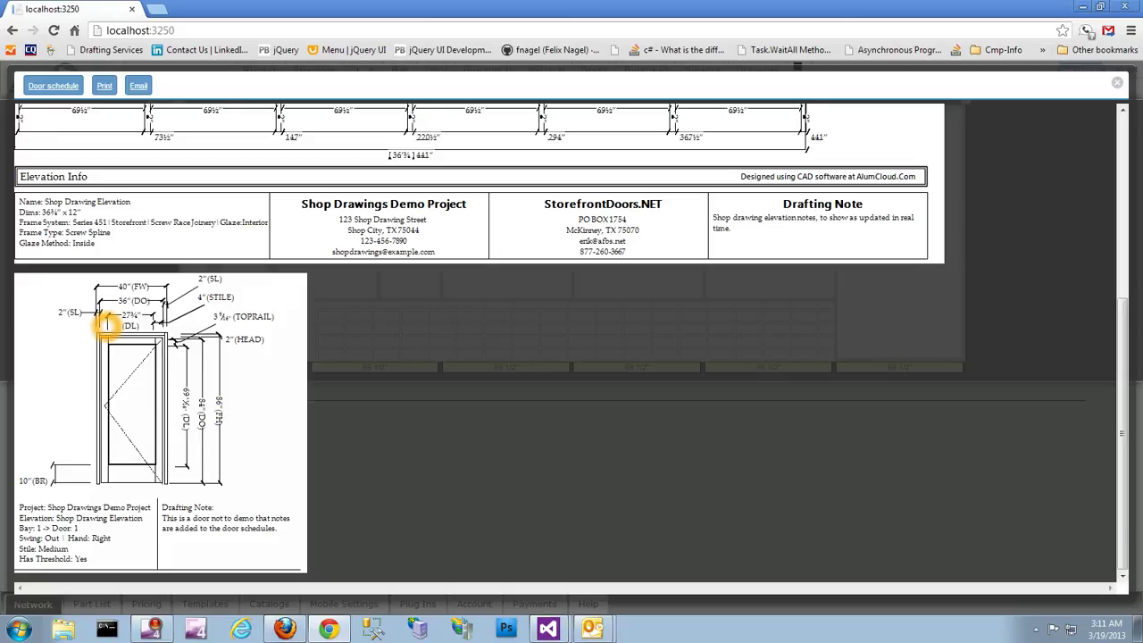
scroll(106, 325, "up", 4)
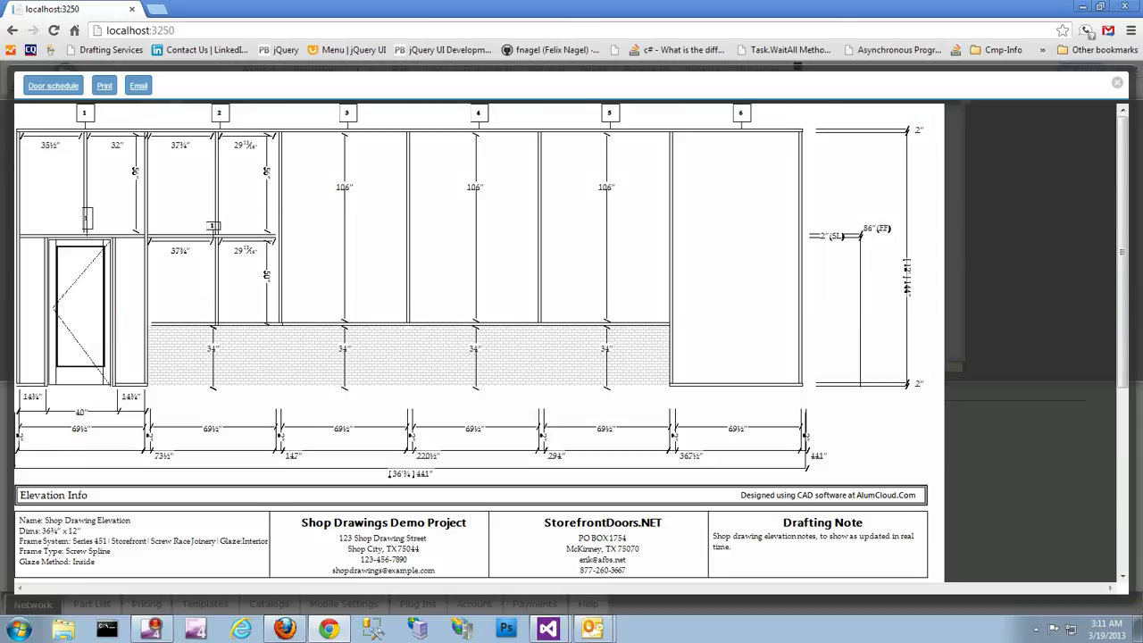
- Open and look over the print version of the drawings, closing it and the shop drawings viewer when done
left_click(108, 87)
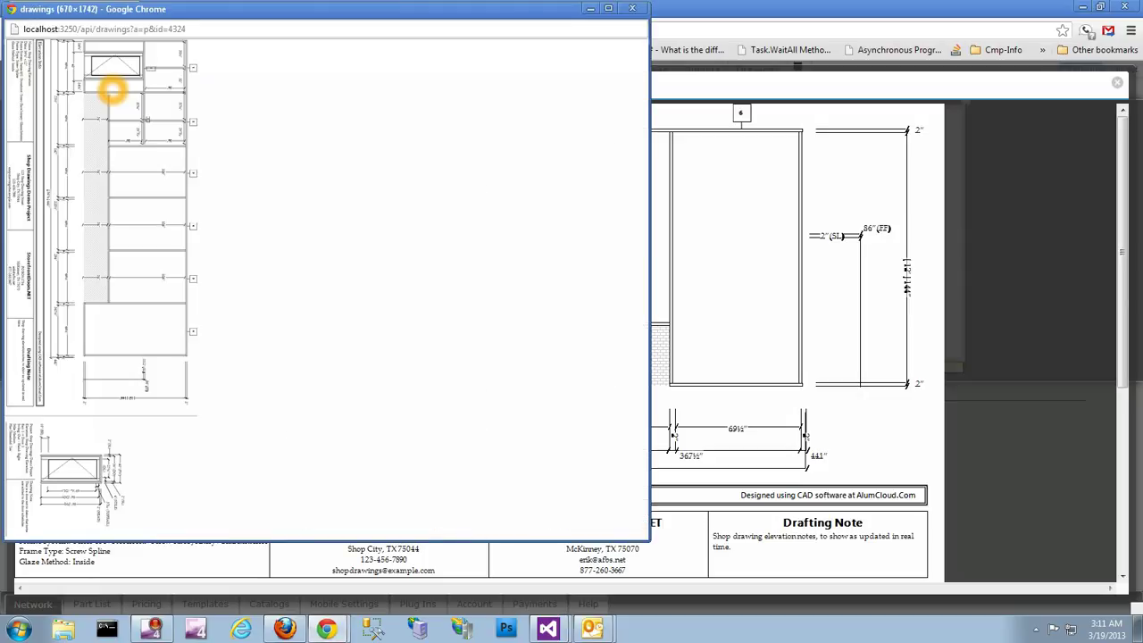
left_click(110, 89)
scroll(109, 178, "down", 5)
scroll(109, 178, "up", 5)
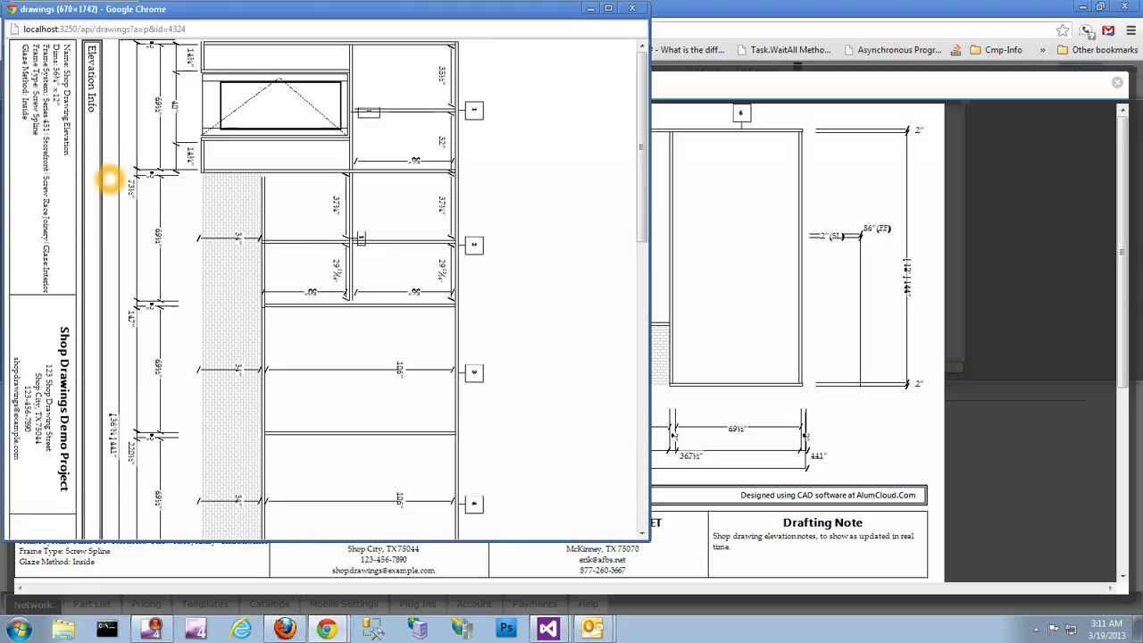
left_click(632, 8)
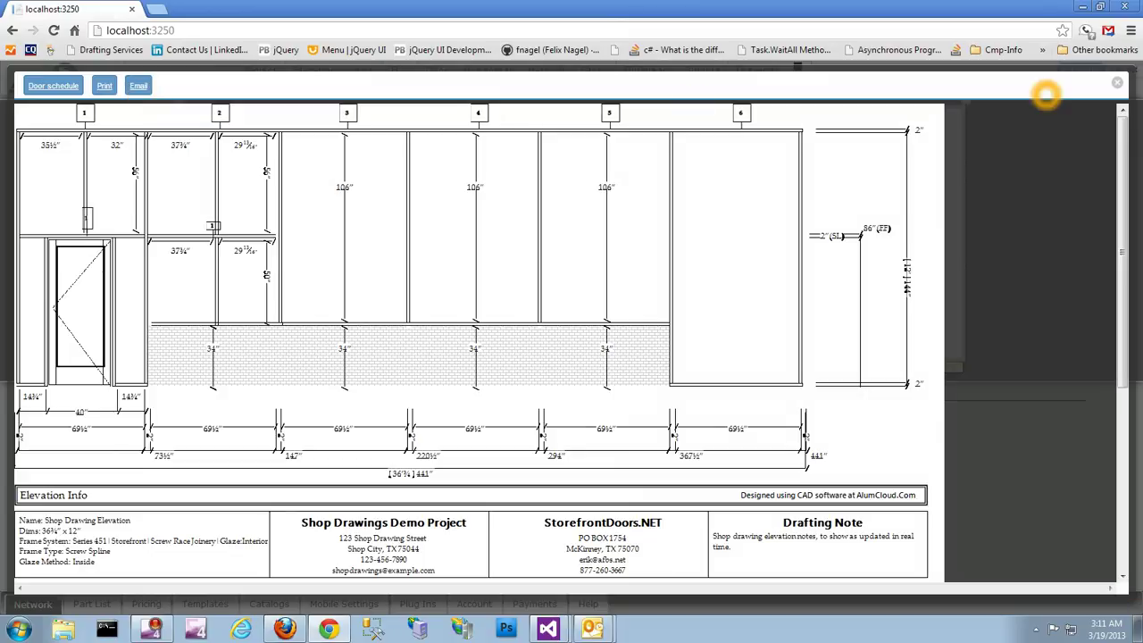
left_click(1117, 83)
left_click(991, 120)
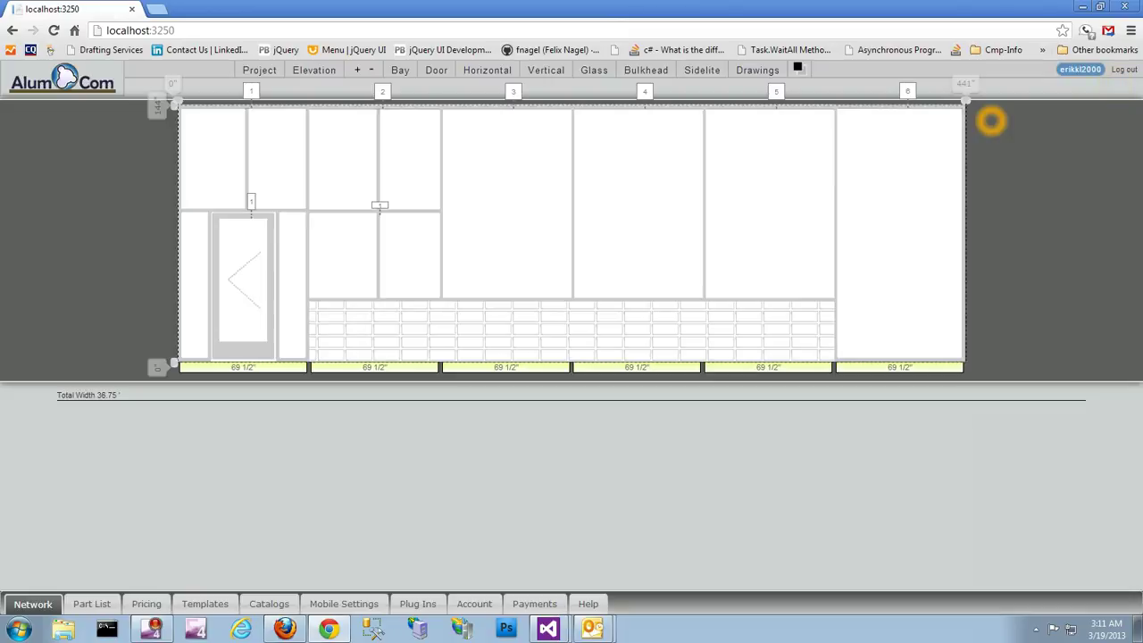